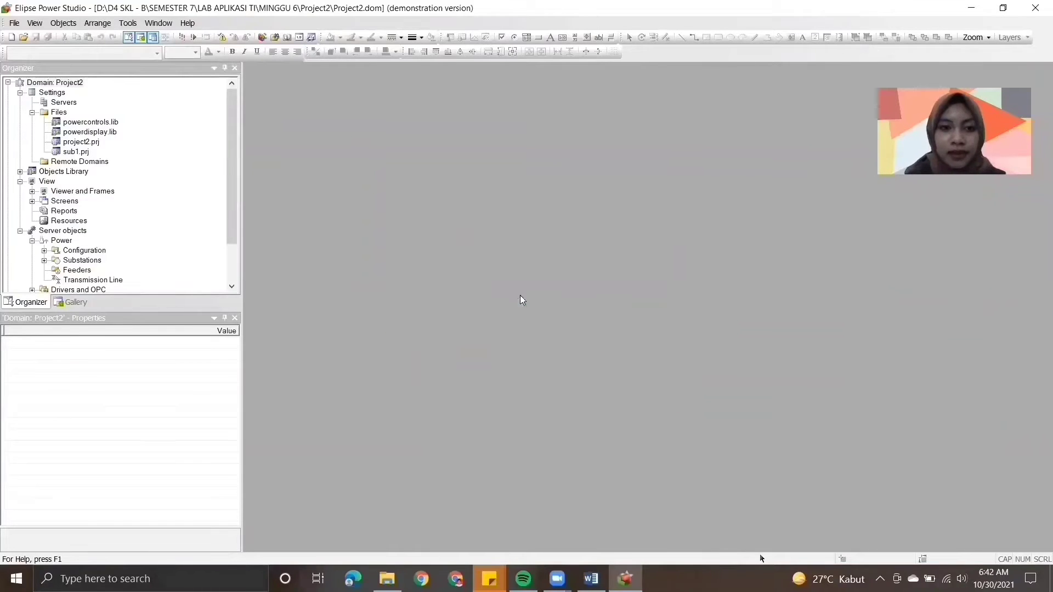
- Open Screen_1 from the project's screens in the domain tree
{"action": "left_click", "coordinate": [33, 202]}
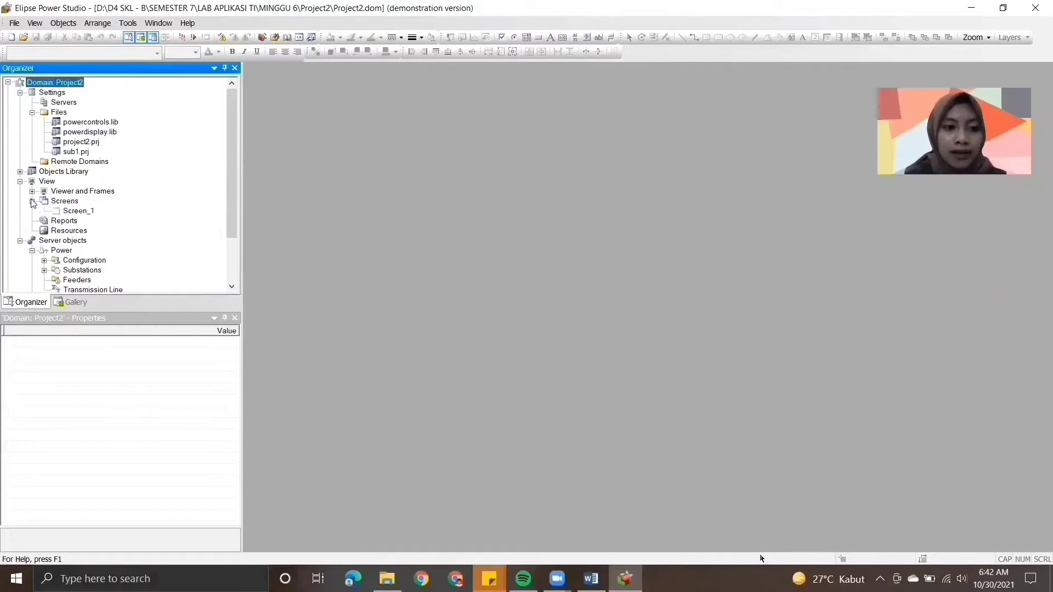
{"action": "double_click", "coordinate": [70, 213]}
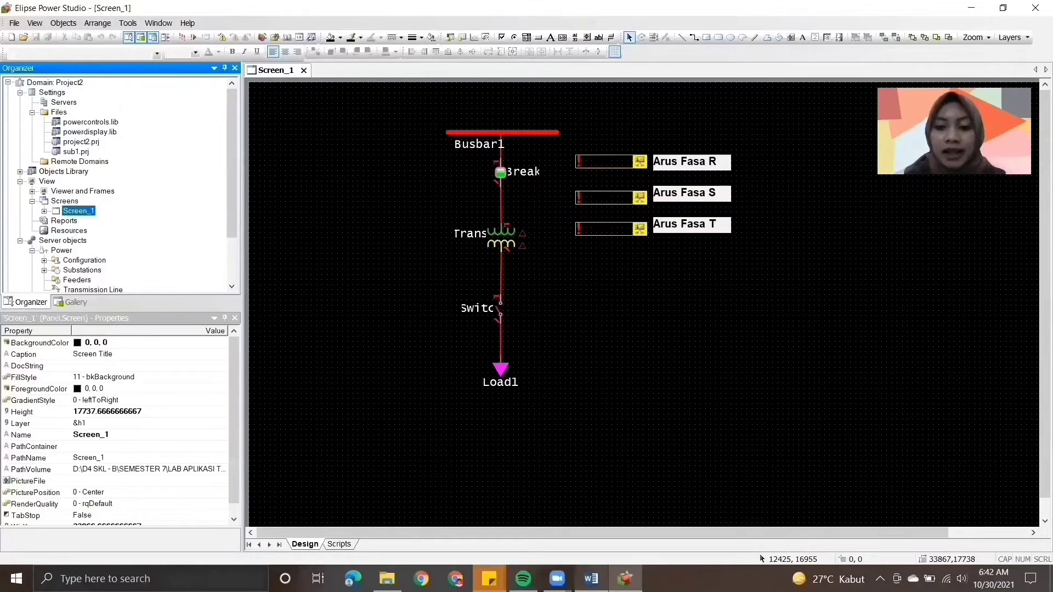
- Switch to the Word module on making charts in Elipse and read its introduction and instructions 1 and 2
{"action": "key", "text": "alt+Tab"}
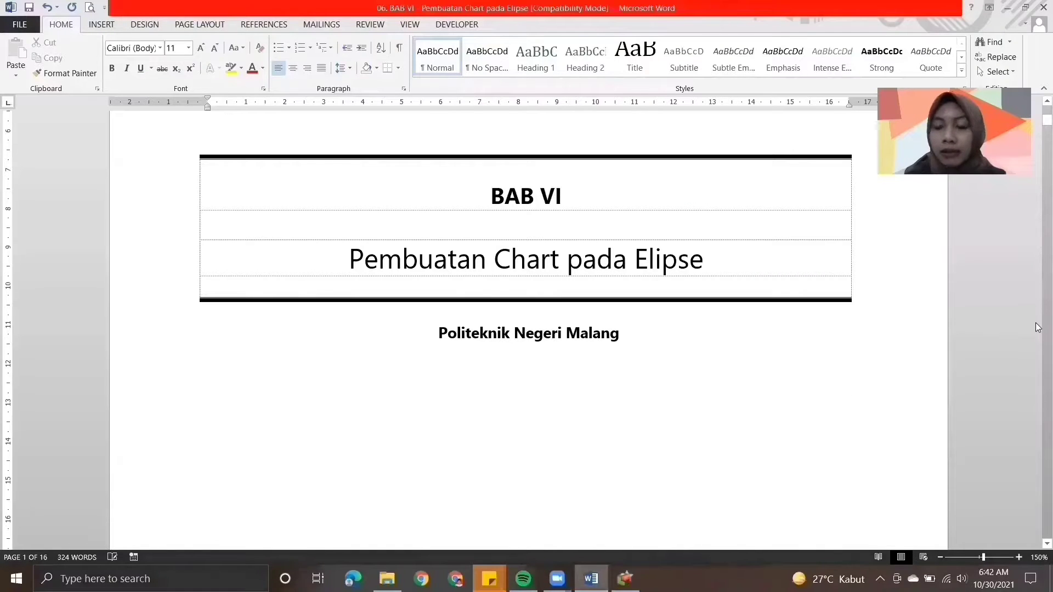
{"action": "scroll", "coordinate": [839, 376], "scroll_direction": "down", "scroll_amount": 15}
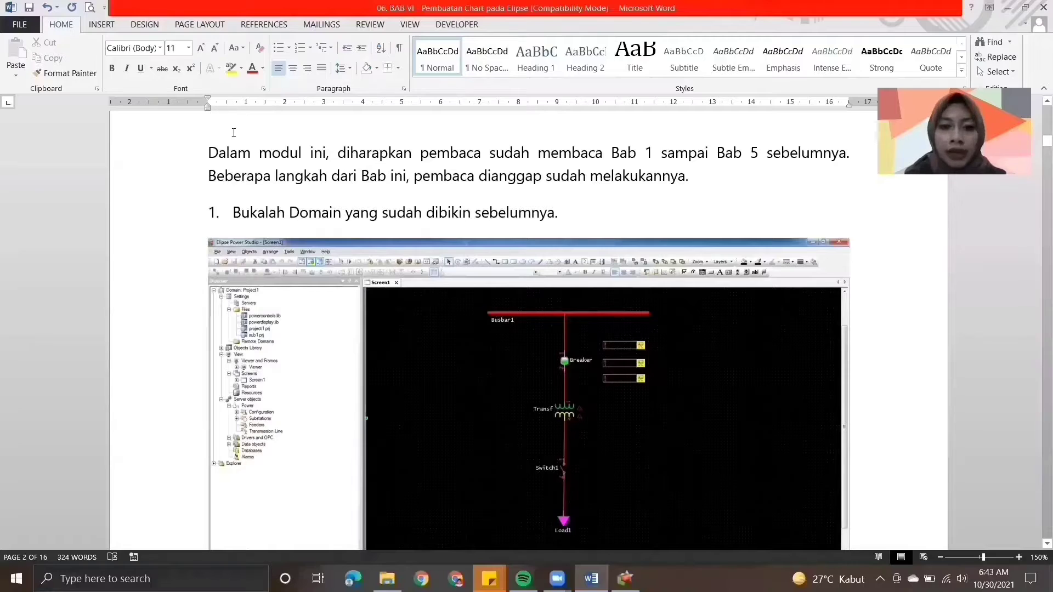
{"action": "left_click_drag", "start_coordinate": [204, 155], "coordinate": [706, 176]}
{"action": "left_click", "coordinate": [707, 175]}
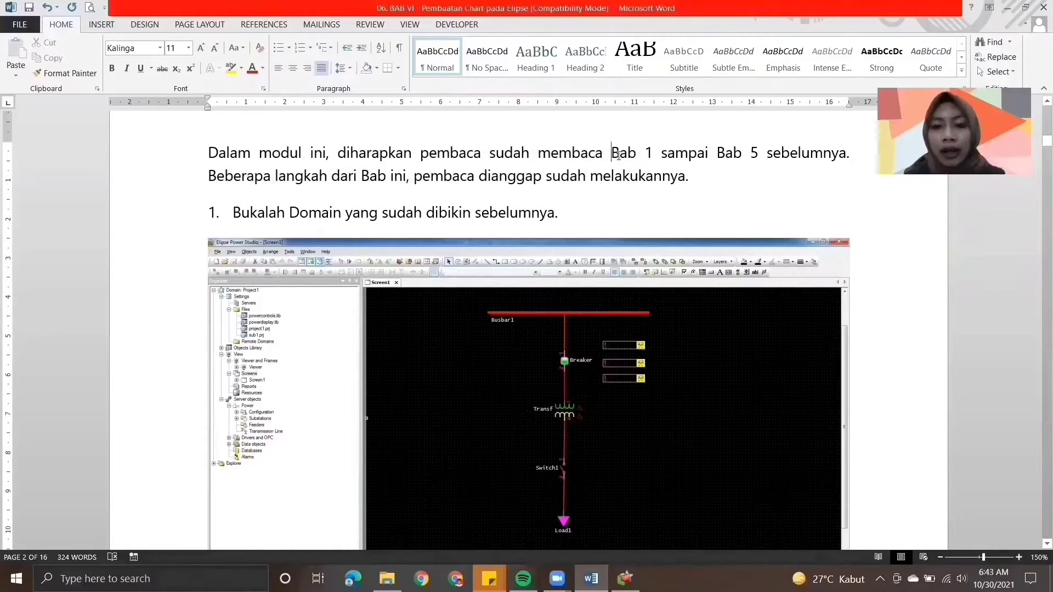
{"action": "left_click_drag", "start_coordinate": [618, 155], "coordinate": [766, 155]}
{"action": "left_click", "coordinate": [708, 178]}
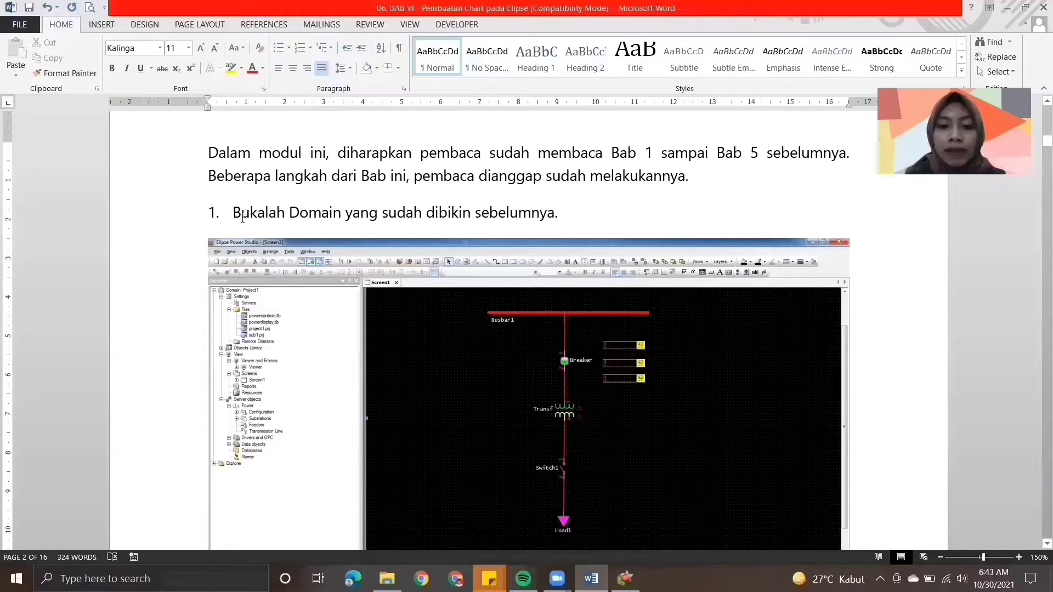
{"action": "left_click_drag", "start_coordinate": [242, 218], "coordinate": [557, 215]}
{"action": "left_click", "coordinate": [635, 231]}
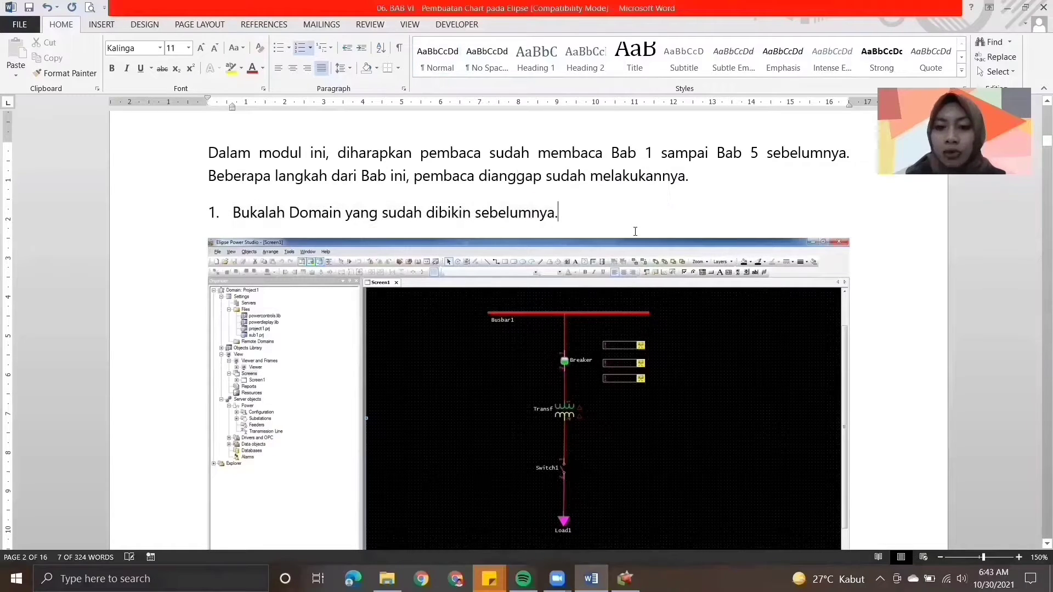
{"action": "scroll", "coordinate": [1039, 260], "scroll_direction": "down", "scroll_amount": 10}
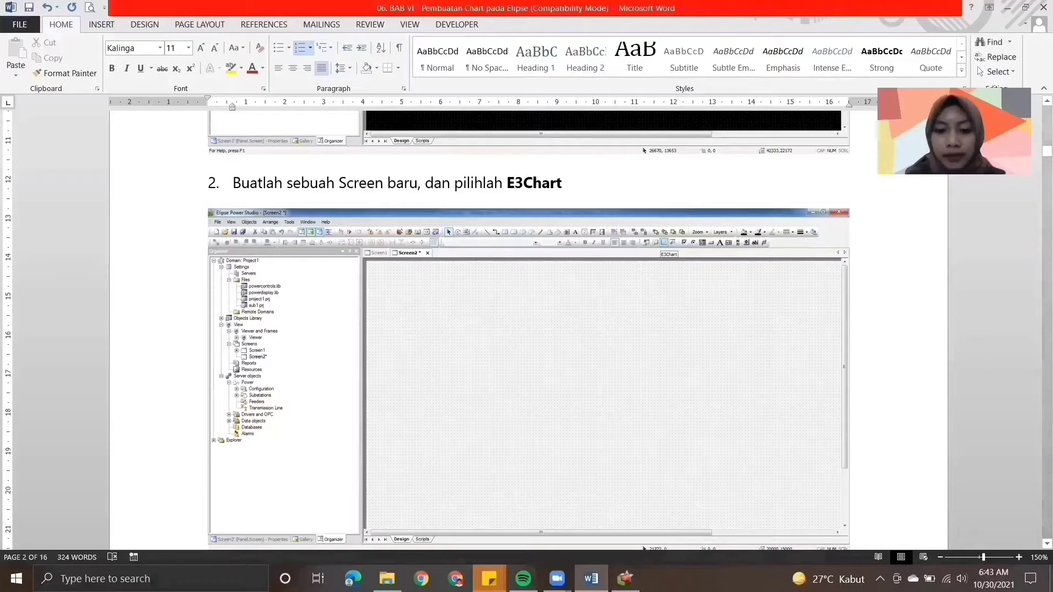
- Switch to Elipse Power Studio and insert a new screen named Screen2 in project2.prj
{"action": "left_click", "coordinate": [625, 579]}
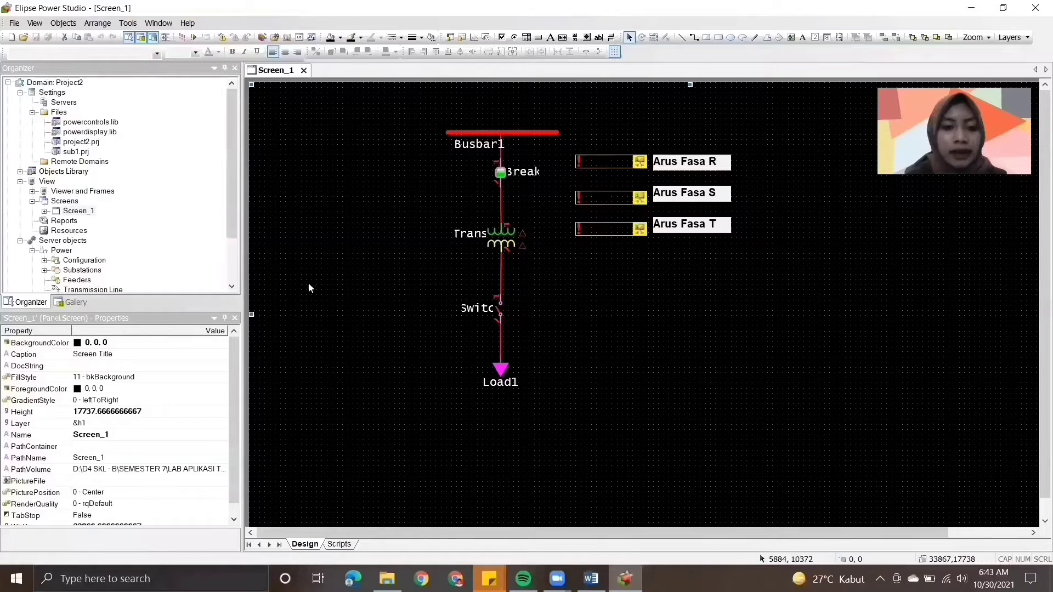
{"action": "right_click", "coordinate": [71, 203]}
{"action": "mouse_move", "coordinate": [108, 216]}
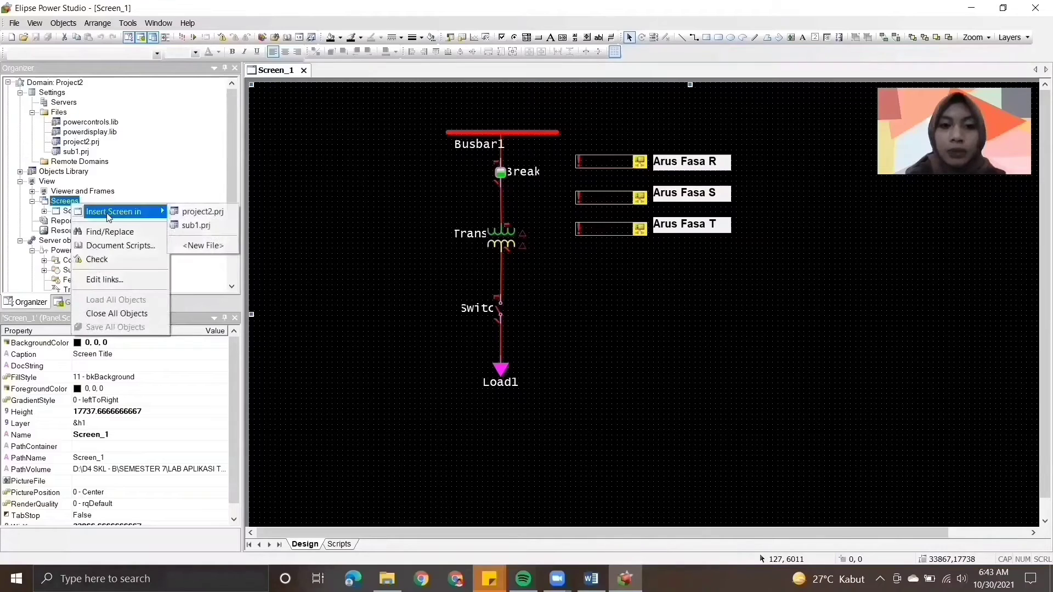
{"action": "left_click", "coordinate": [184, 213]}
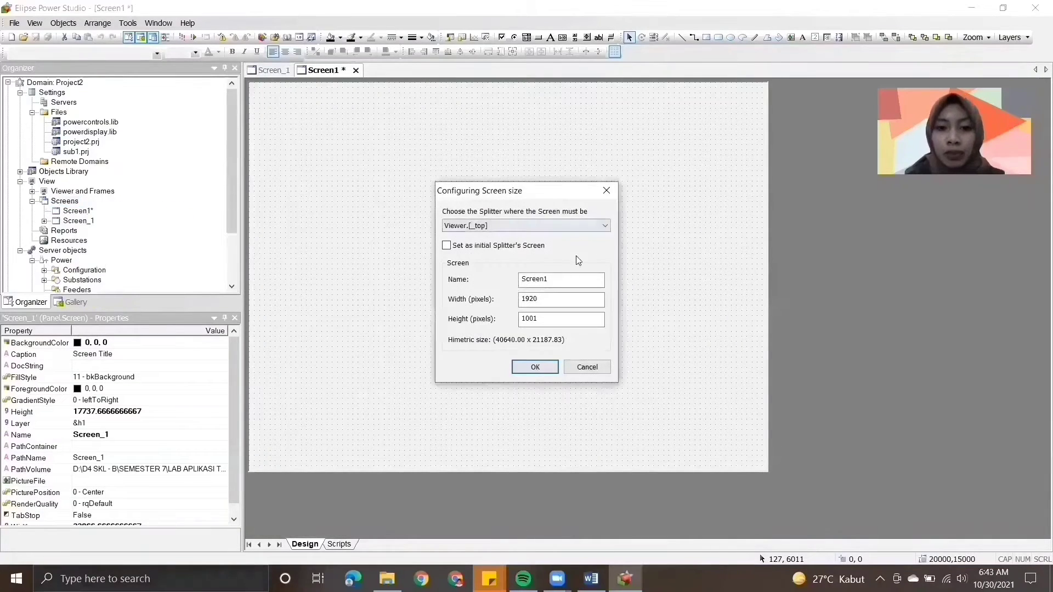
{"action": "left_click", "coordinate": [553, 278]}
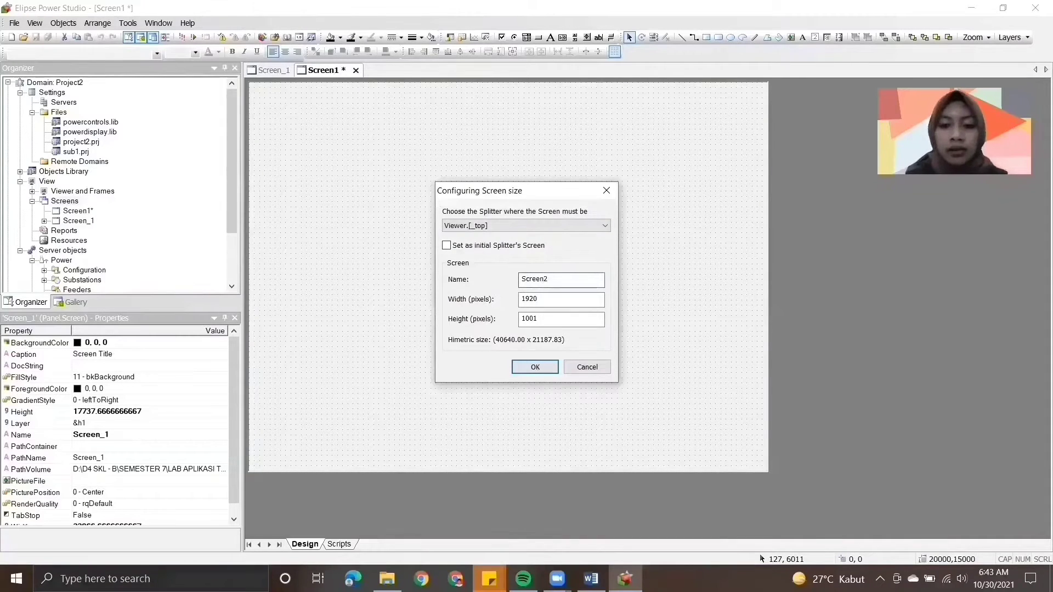
{"action": "key", "text": "Return"}
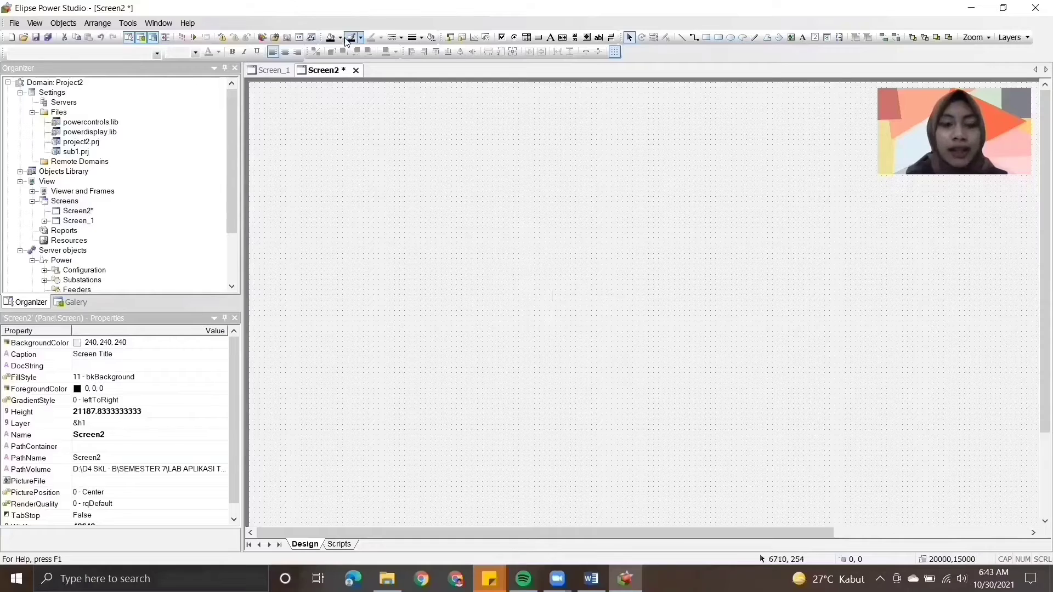
- Draw an E3Chart across most of Screen2, about 23791 wide by 13589 high
{"action": "left_click", "coordinate": [475, 38]}
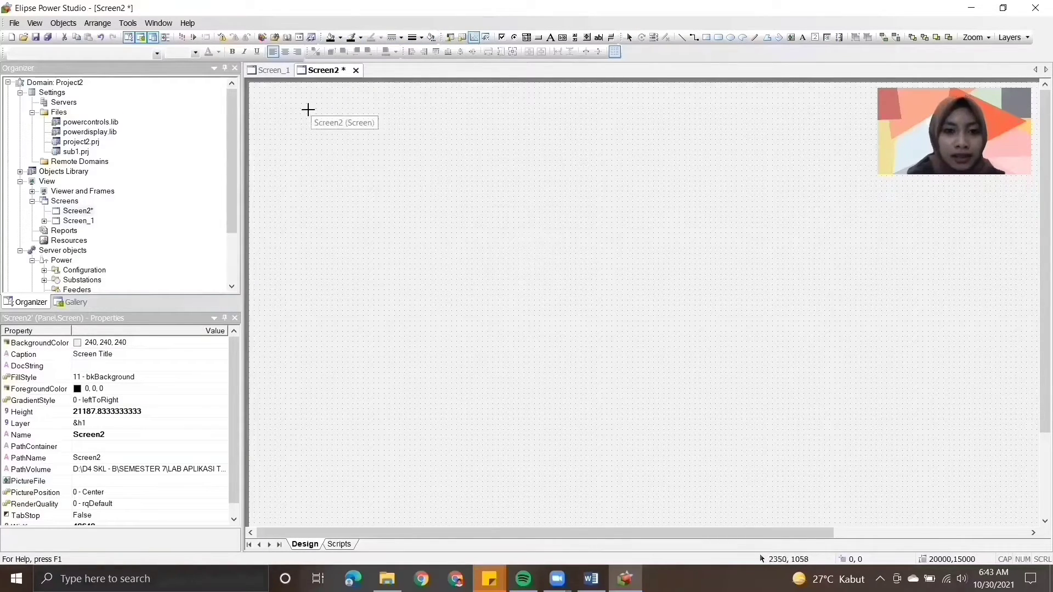
{"action": "mouse_move", "coordinate": [308, 114]}
{"action": "left_mouse_down"}
{"action": "mouse_move", "coordinate": [776, 329]}
{"action": "mouse_move", "coordinate": [881, 412]}
{"action": "mouse_move", "coordinate": [923, 466]}
{"action": "left_mouse_up"}
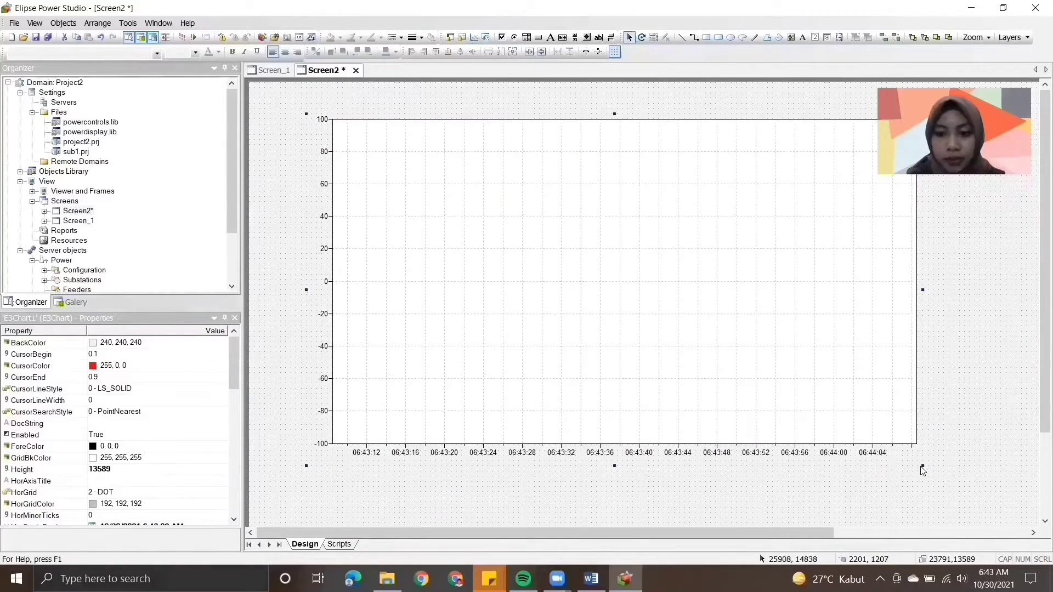
- Switch to the Word module and read instructions 3 to 5 on drawing the chart, opening its properties and changing its background
{"action": "left_click", "coordinate": [591, 579]}
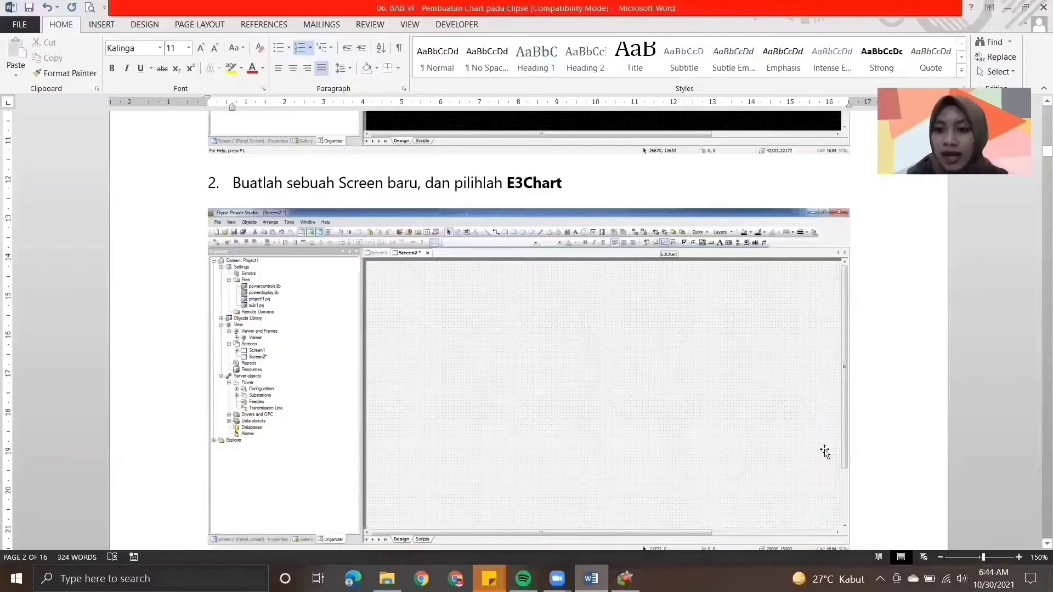
{"action": "scroll", "coordinate": [1039, 346], "scroll_direction": "down", "scroll_amount": 8}
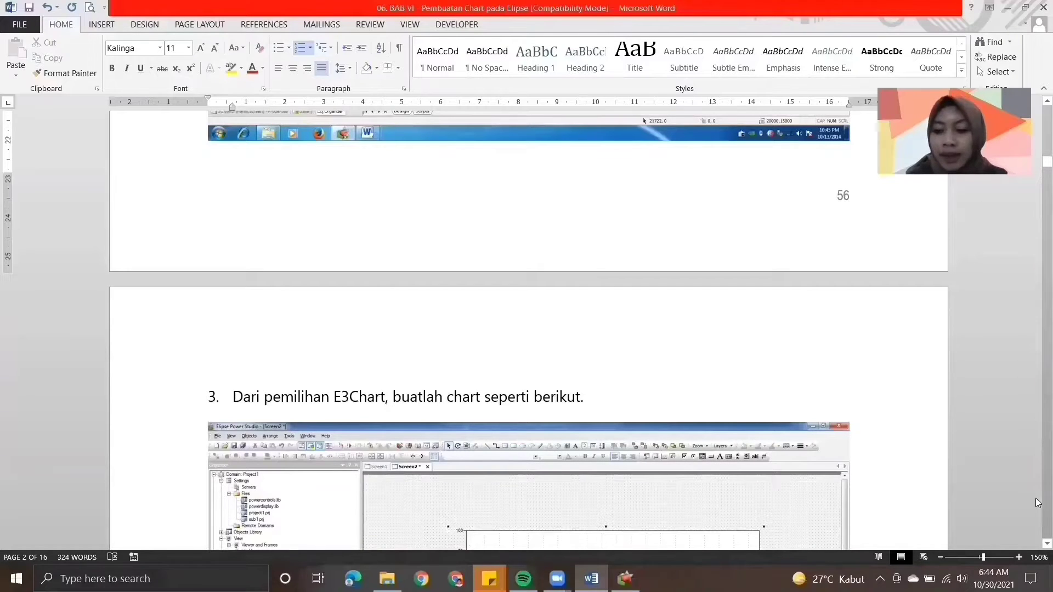
{"action": "scroll", "coordinate": [1037, 547], "scroll_direction": "down", "scroll_amount": 5}
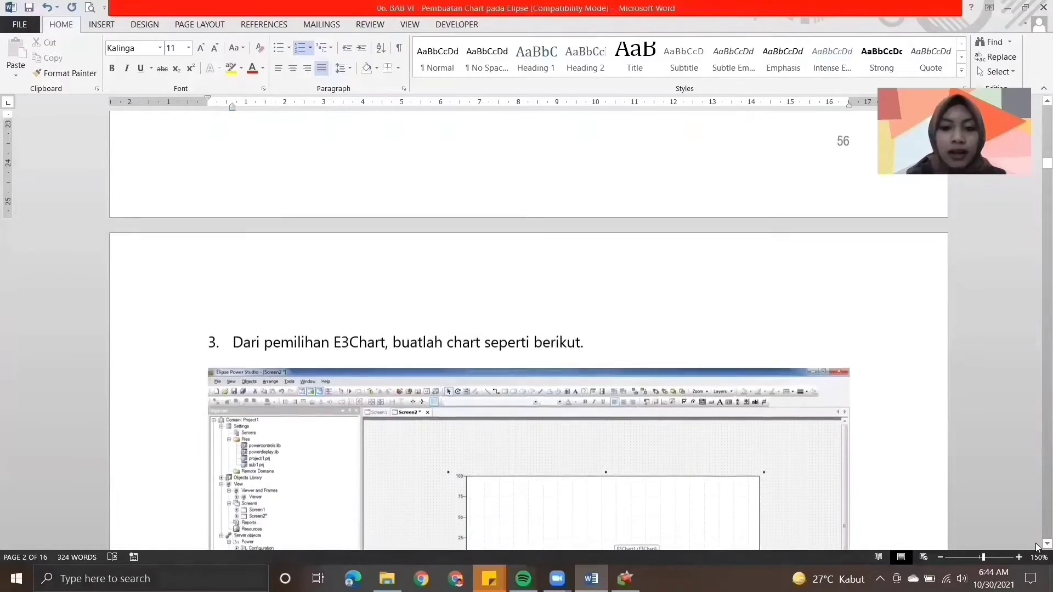
{"action": "scroll", "coordinate": [1037, 548], "scroll_direction": "down", "scroll_amount": 1}
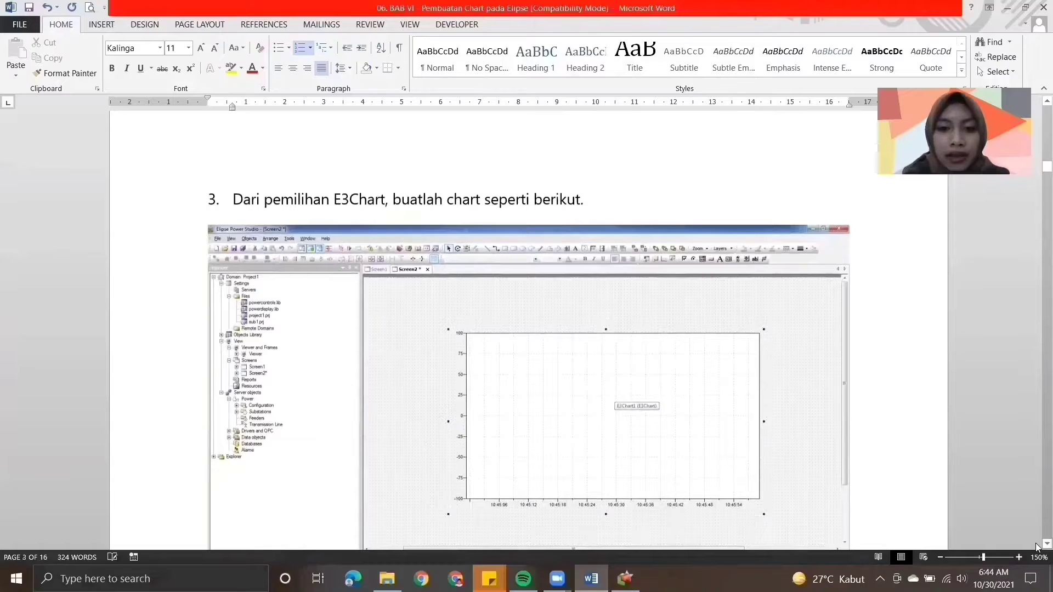
{"action": "scroll", "coordinate": [1037, 548], "scroll_direction": "down", "scroll_amount": 3}
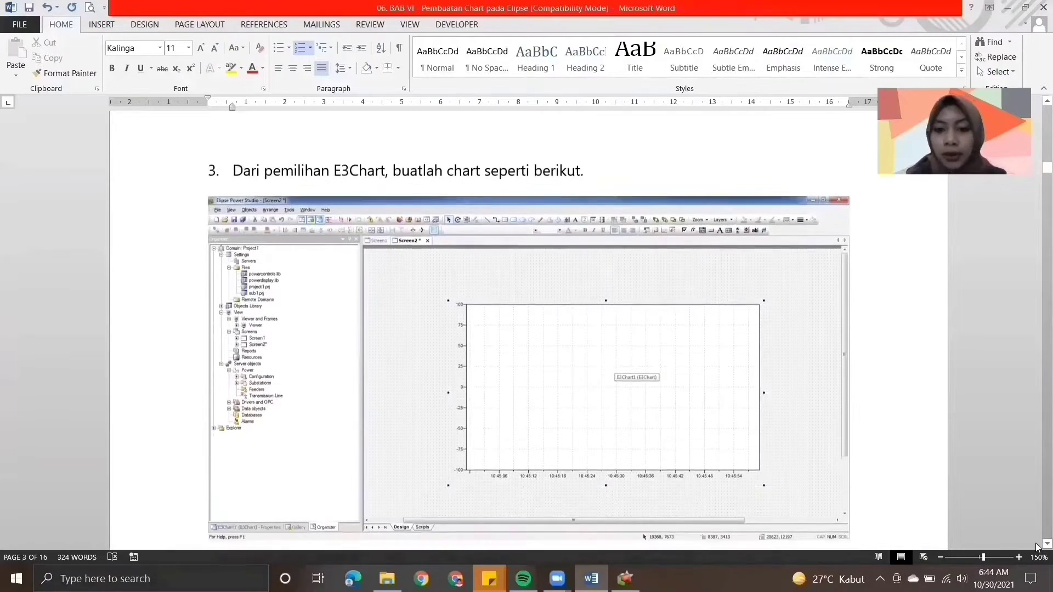
{"action": "scroll", "coordinate": [1038, 547], "scroll_direction": "down", "scroll_amount": 9}
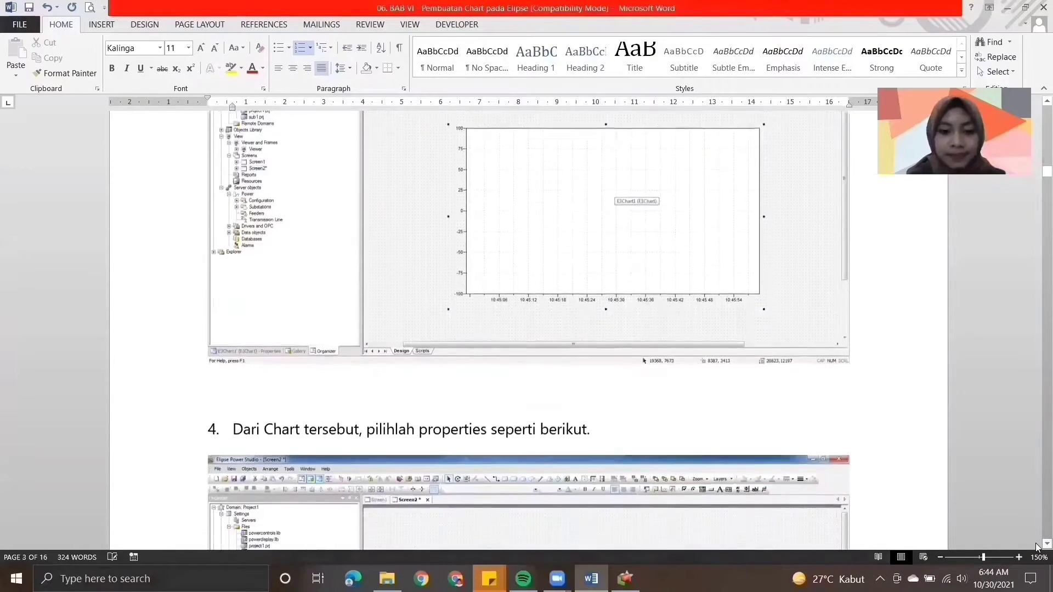
{"action": "scroll", "coordinate": [1038, 548], "scroll_direction": "down", "scroll_amount": 1}
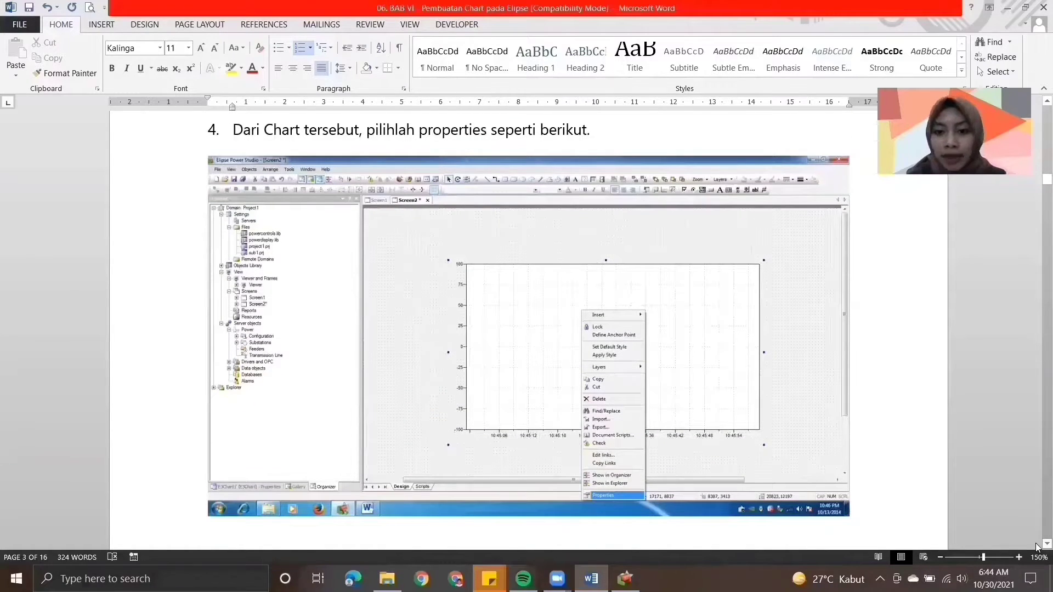
{"action": "scroll", "coordinate": [1035, 499], "scroll_direction": "down", "scroll_amount": 11}
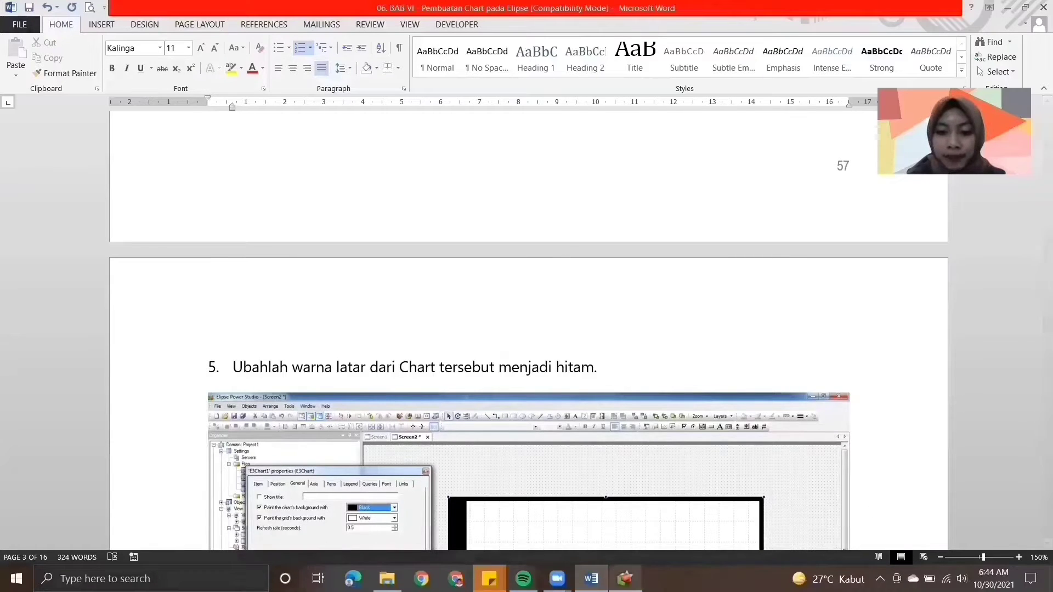
- Switch to Elipse Power Studio and, in the E3Chart's properties, paint the chart's background Black and show the title "Pengukuran Arus"
{"action": "left_click", "coordinate": [626, 579]}
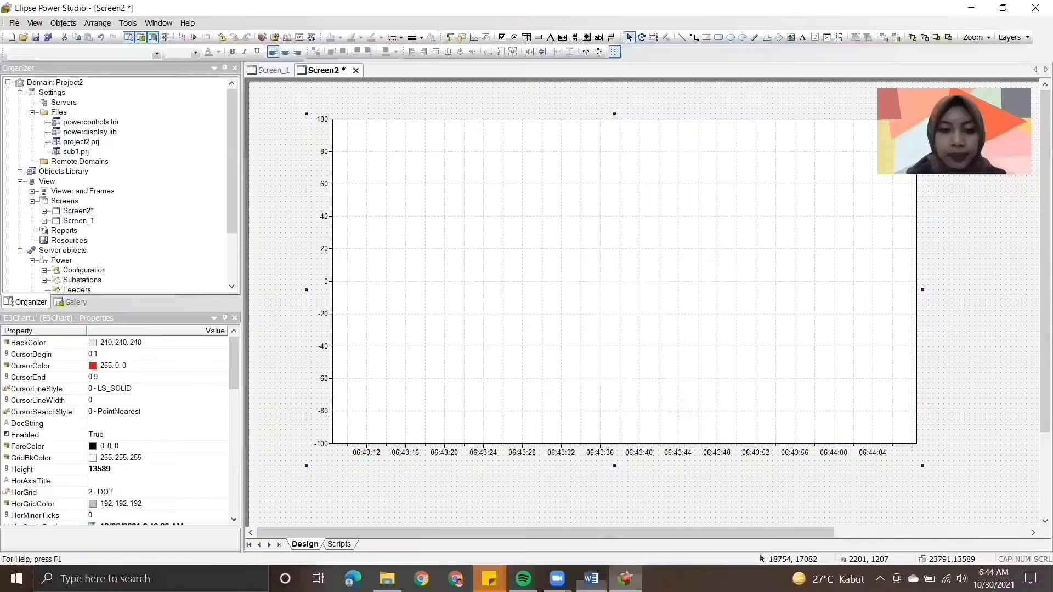
{"action": "right_click", "coordinate": [504, 262]}
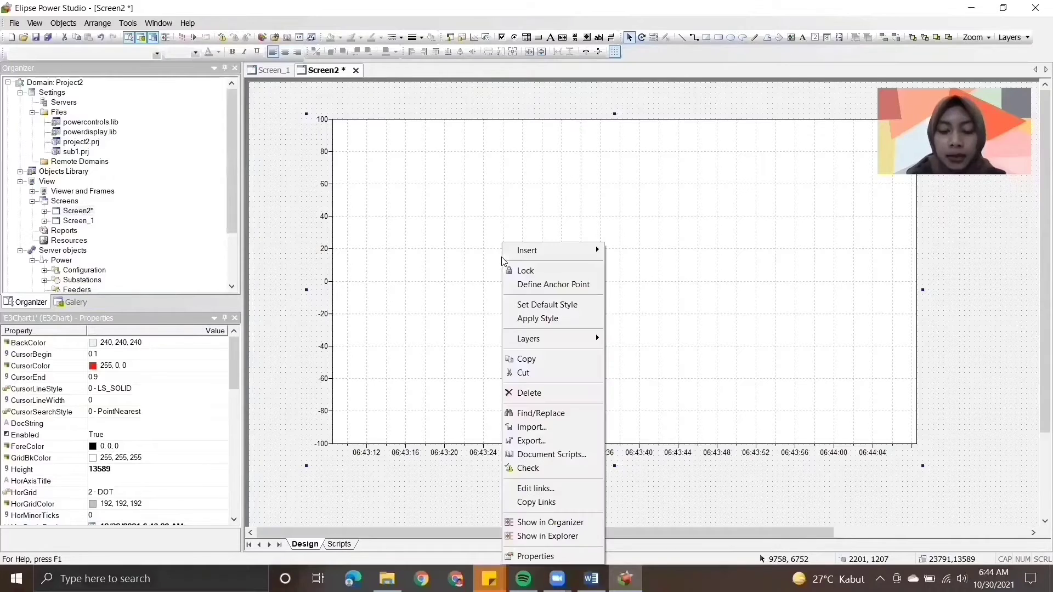
{"action": "left_click", "coordinate": [530, 558]}
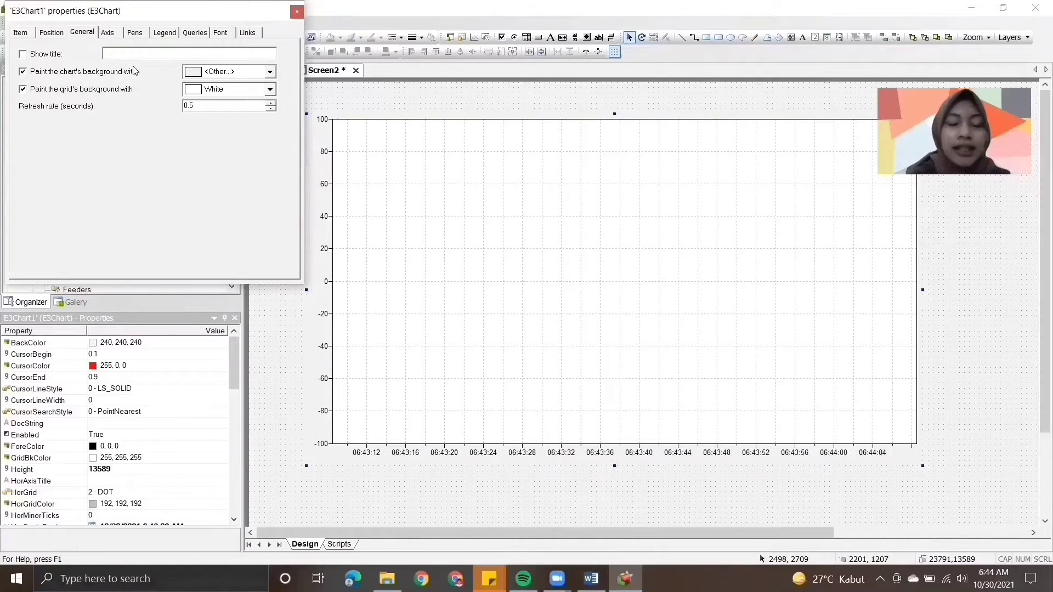
{"action": "left_click", "coordinate": [270, 72]}
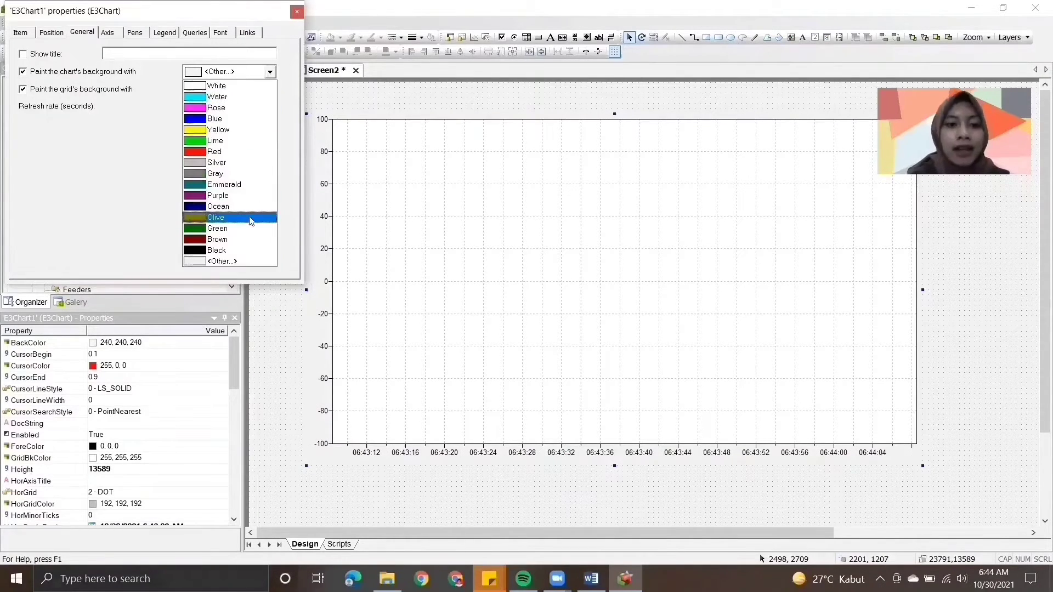
{"action": "left_click", "coordinate": [234, 251]}
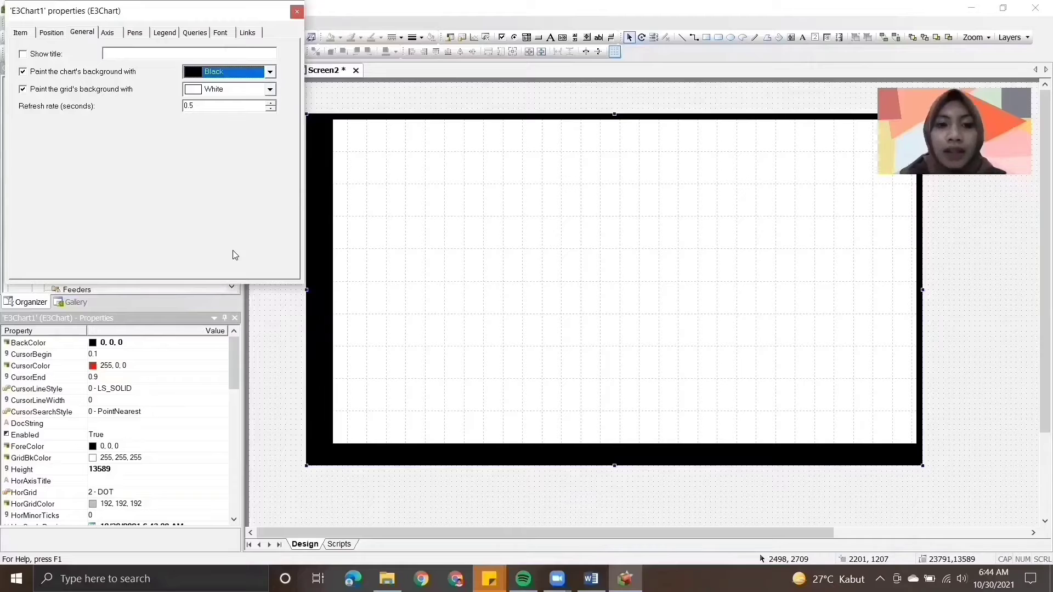
{"action": "left_click", "coordinate": [23, 55]}
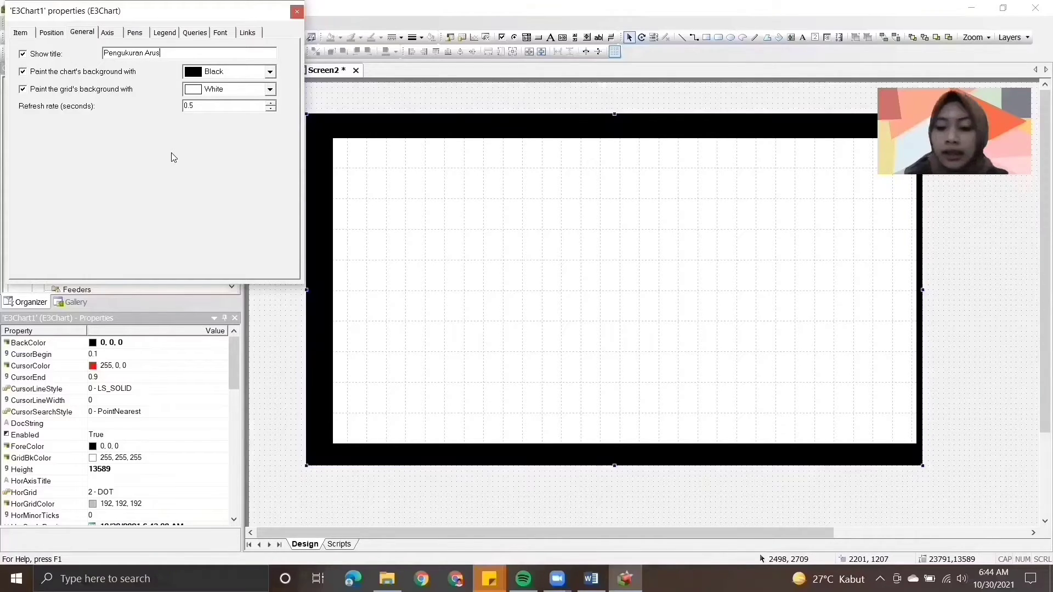
{"action": "key", "text": "Return"}
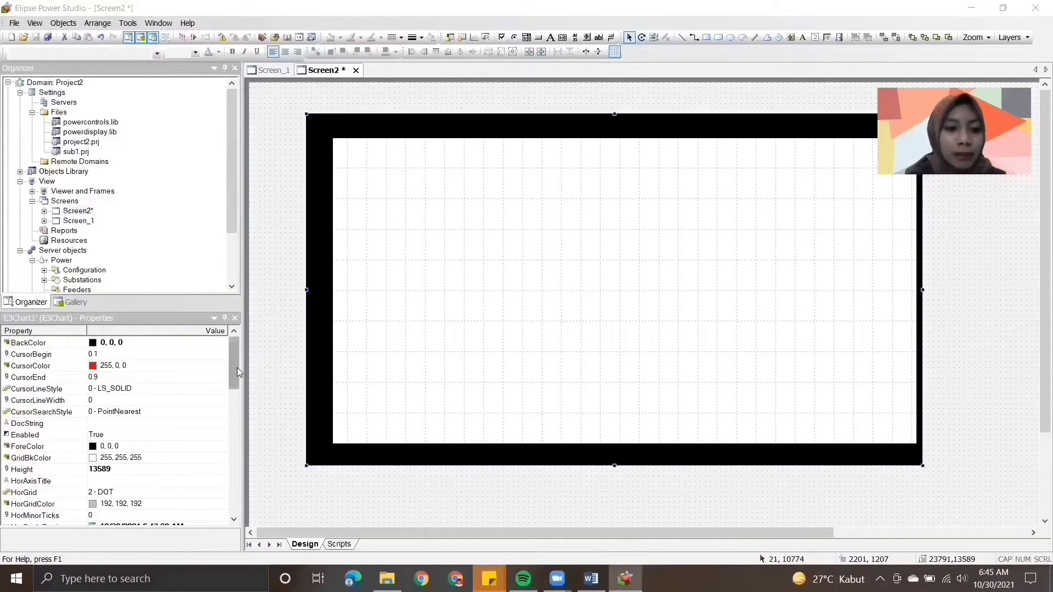
- Set the E3Chart's ForeColor to white (255, 255, 255)
{"action": "left_click", "coordinate": [193, 446]}
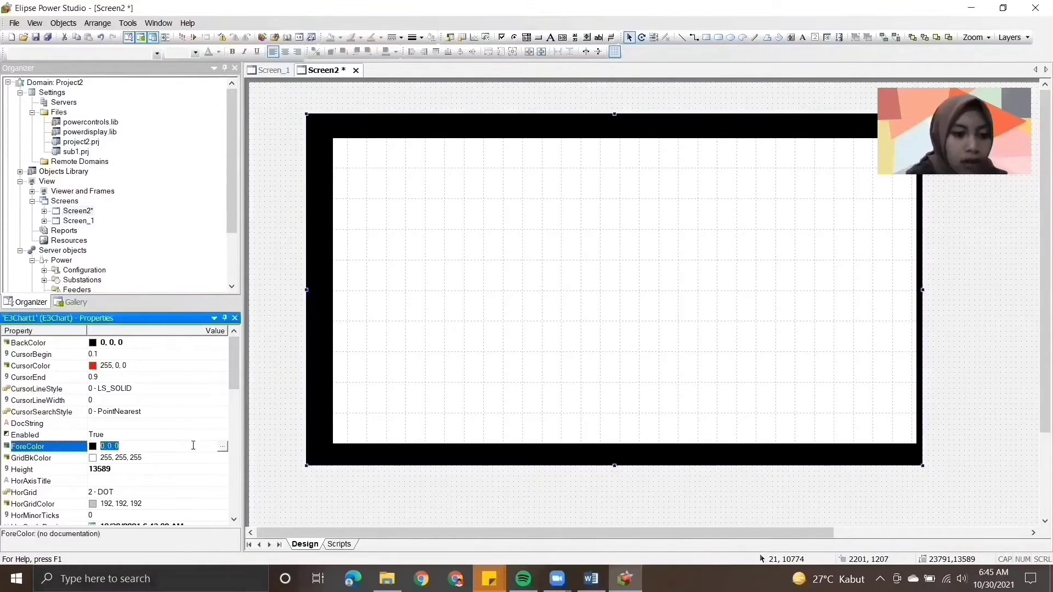
{"action": "left_click", "coordinate": [223, 447]}
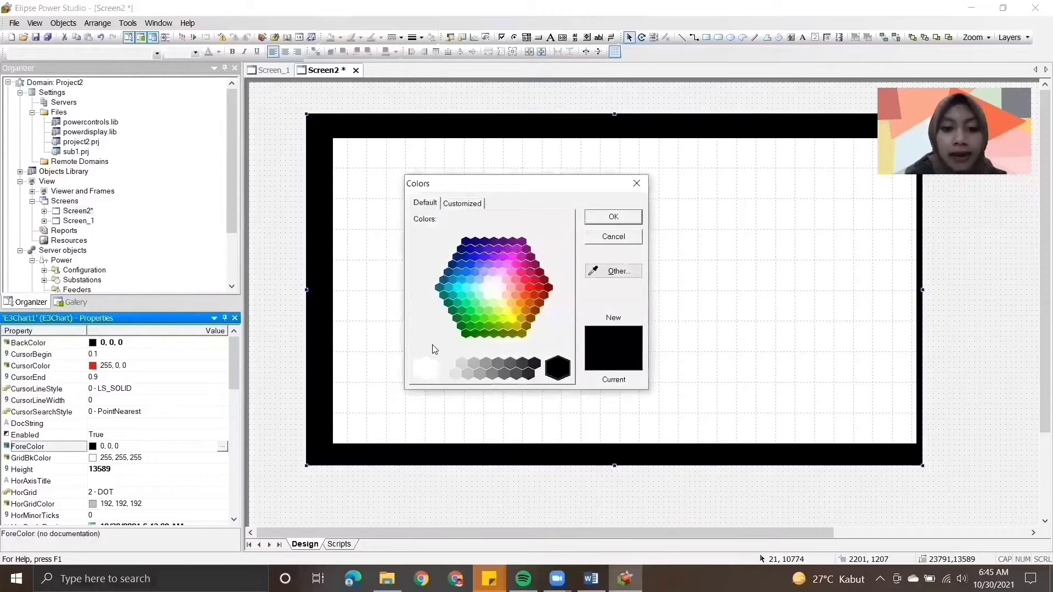
{"action": "left_click", "coordinate": [424, 369]}
{"action": "left_click", "coordinate": [590, 220]}
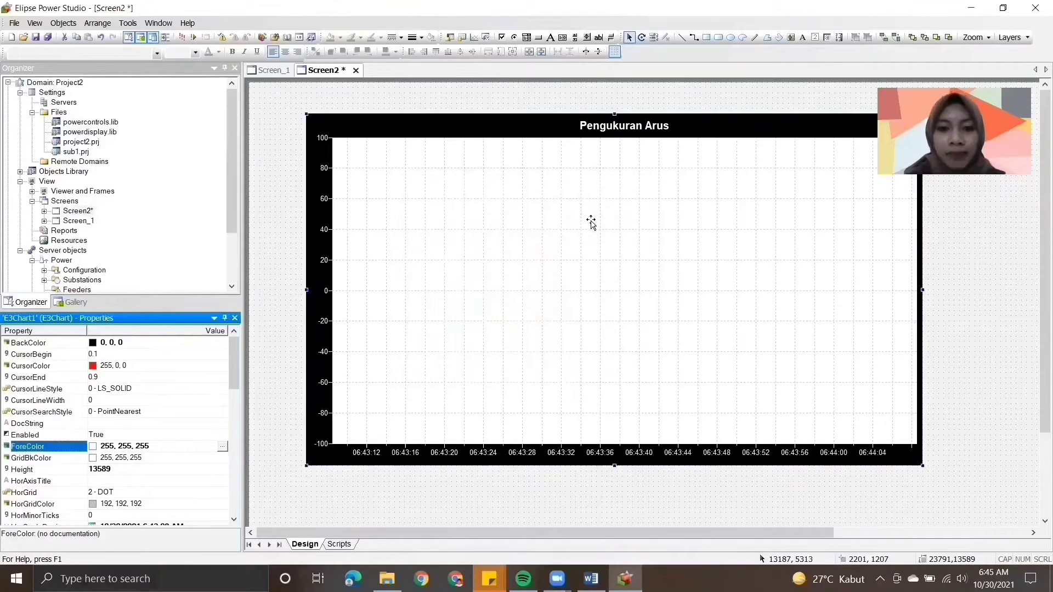
- Switch to the Word module and read instruction 6 on changing the screen's background colour
{"action": "left_click", "coordinate": [591, 579]}
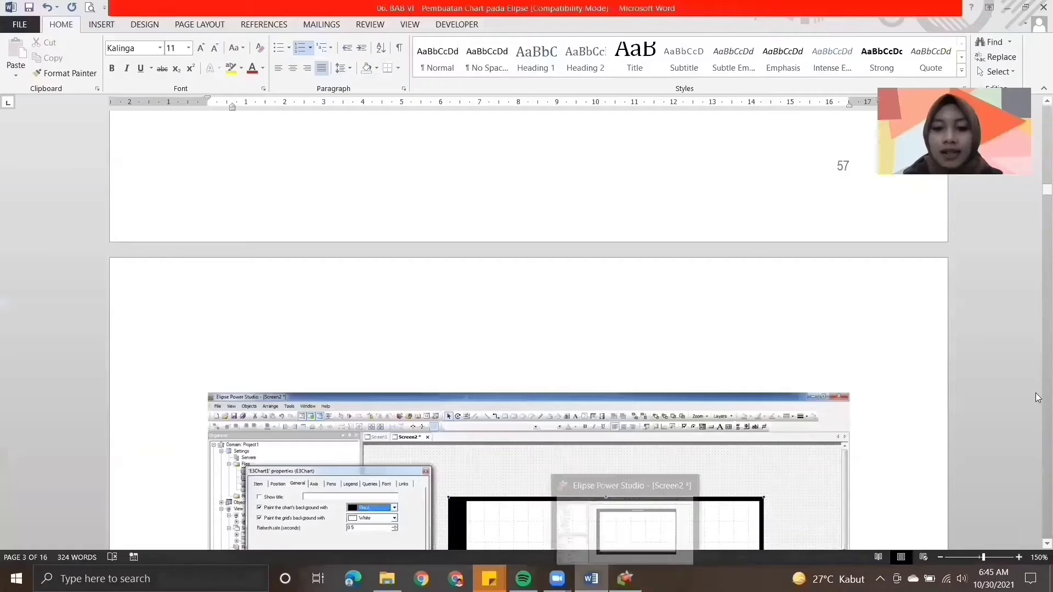
{"action": "scroll", "coordinate": [1036, 393], "scroll_direction": "down", "scroll_amount": 7}
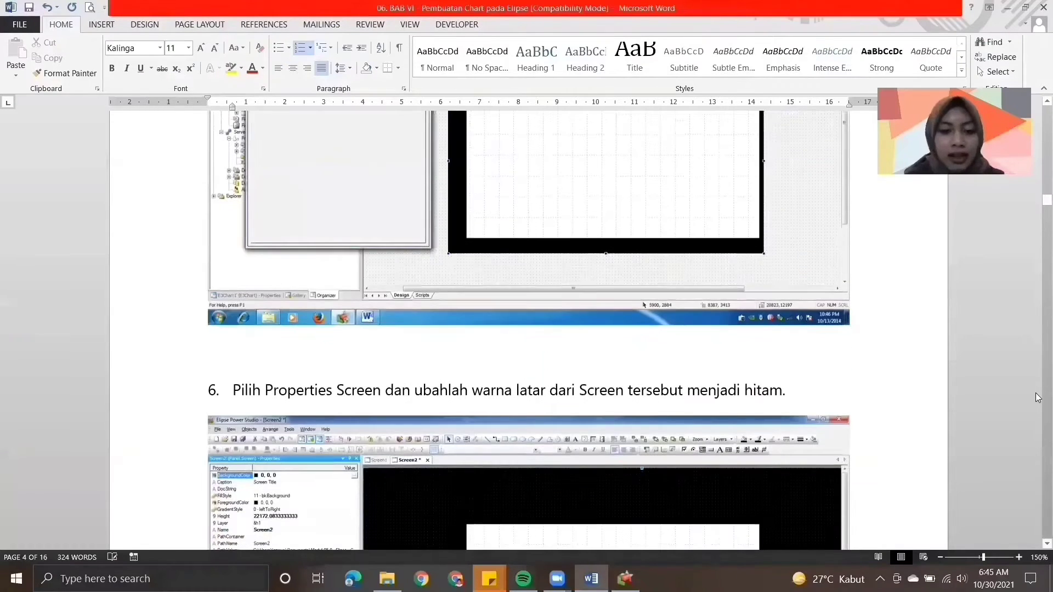
{"action": "scroll", "coordinate": [1037, 544], "scroll_direction": "down", "scroll_amount": 1}
{"action": "scroll", "coordinate": [1037, 545], "scroll_direction": "down", "scroll_amount": 4}
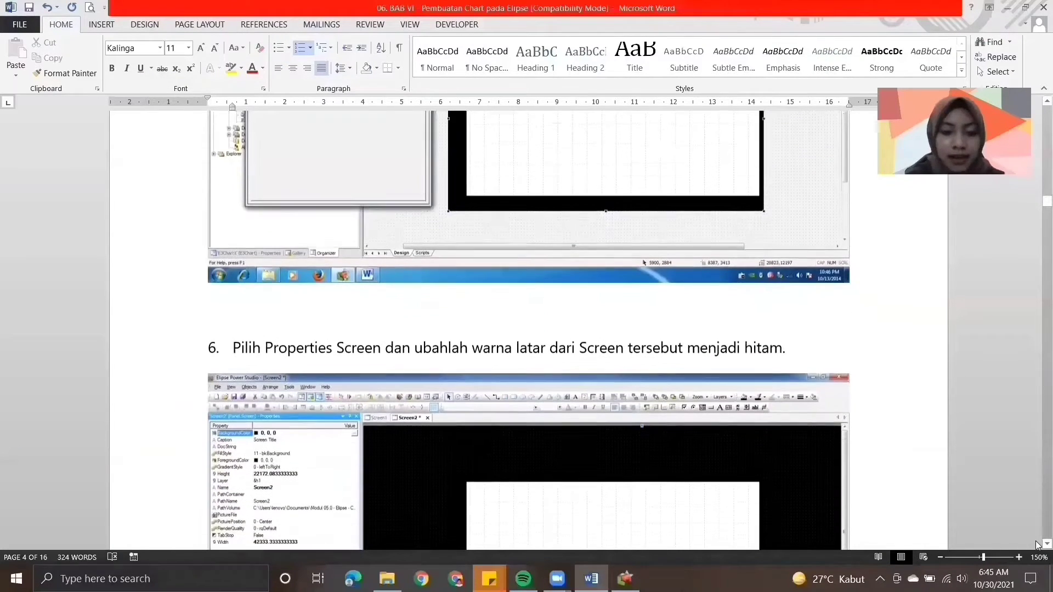
{"action": "scroll", "coordinate": [1036, 545], "scroll_direction": "down", "scroll_amount": 3}
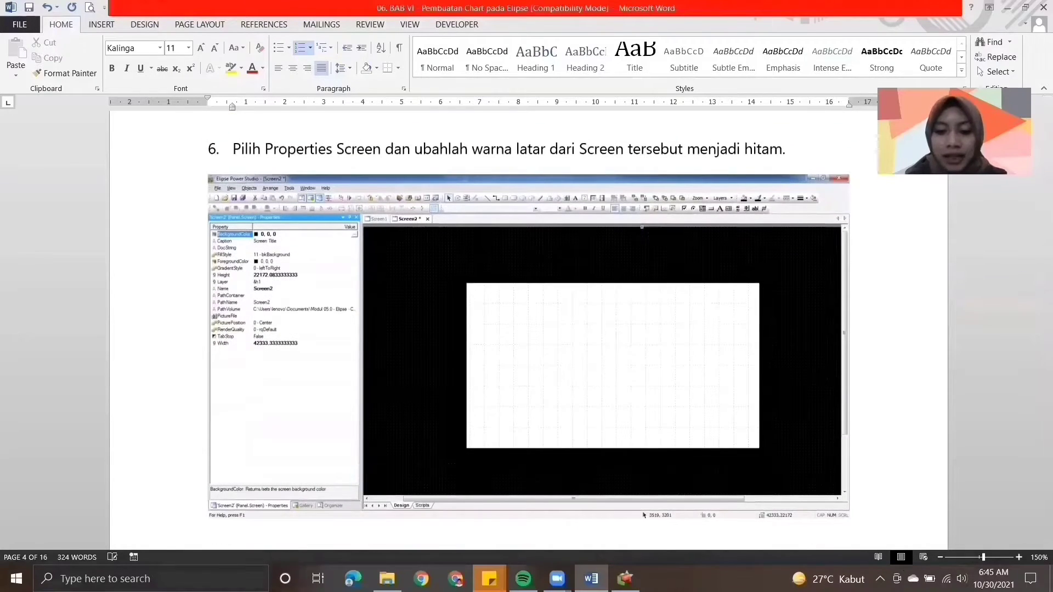
- Switch to Elipse Power Studio and set Screen2's BackgroundColor to black (0, 0, 0)
{"action": "left_click", "coordinate": [626, 579]}
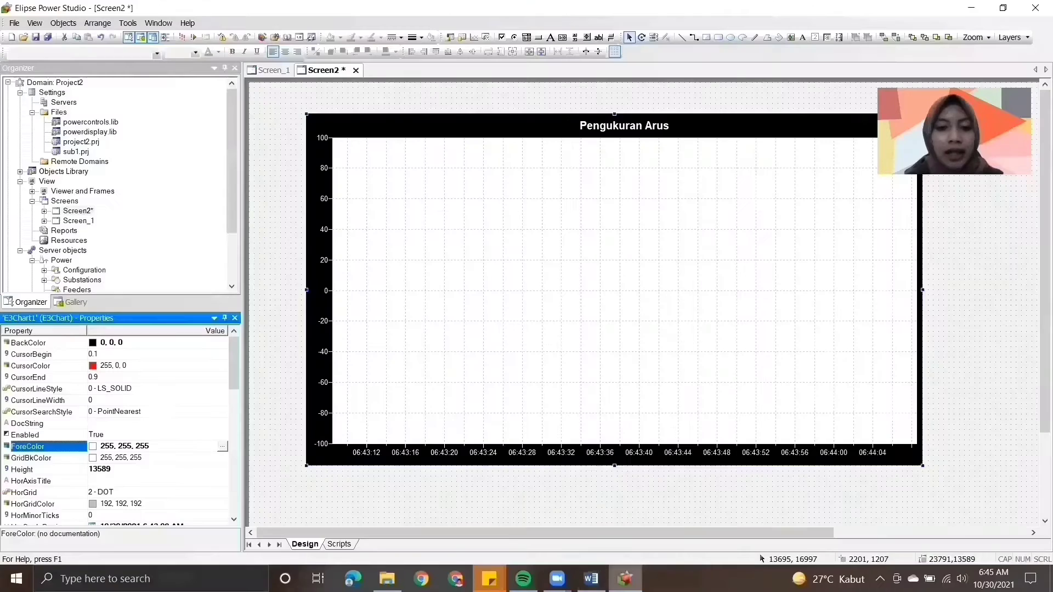
{"action": "left_click", "coordinate": [263, 276]}
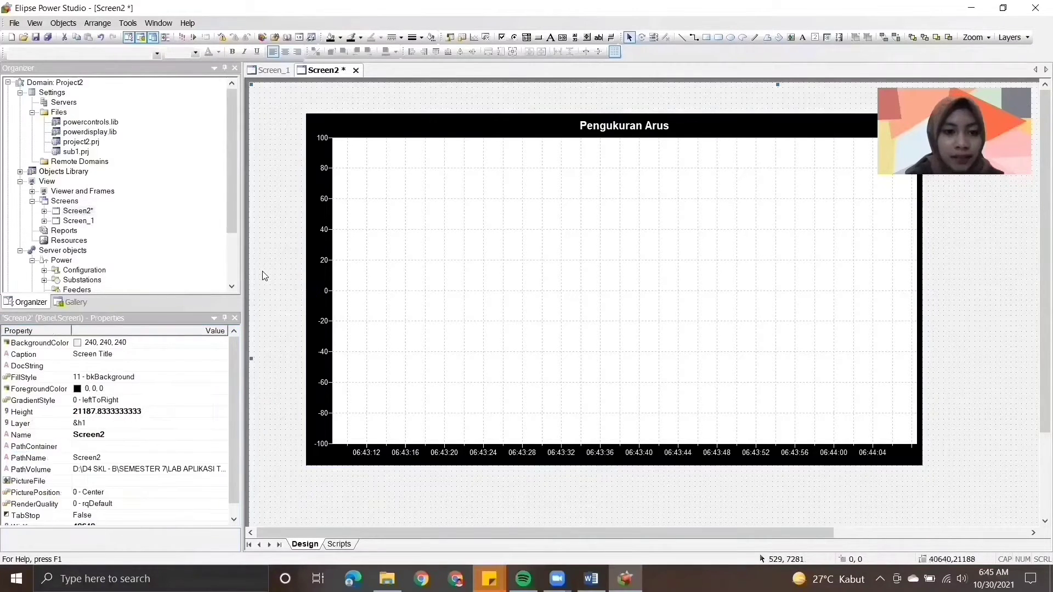
{"action": "left_click", "coordinate": [215, 344]}
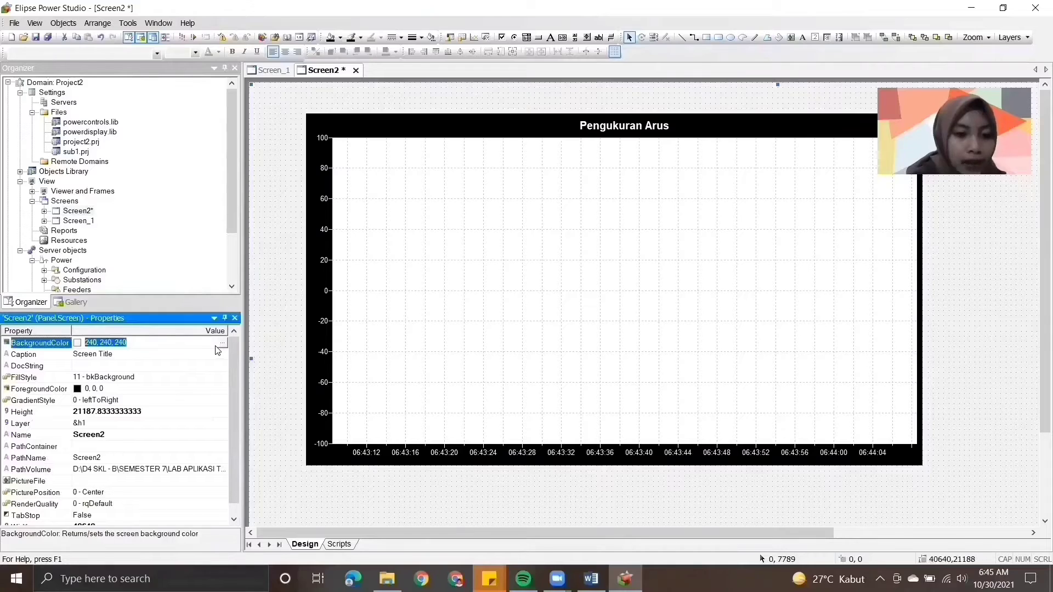
{"action": "left_click", "coordinate": [223, 344]}
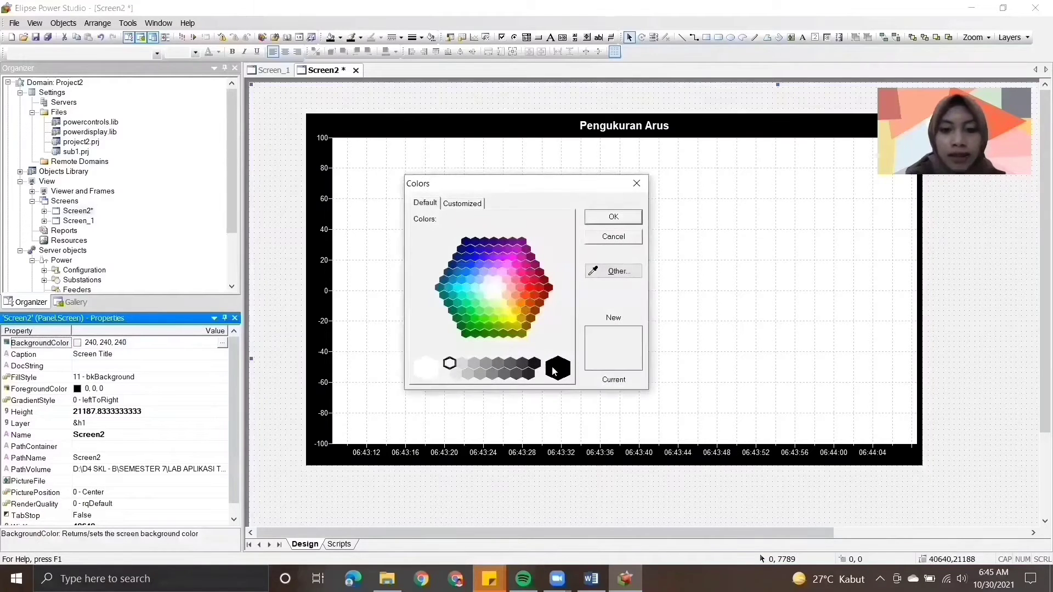
{"action": "left_click", "coordinate": [555, 370]}
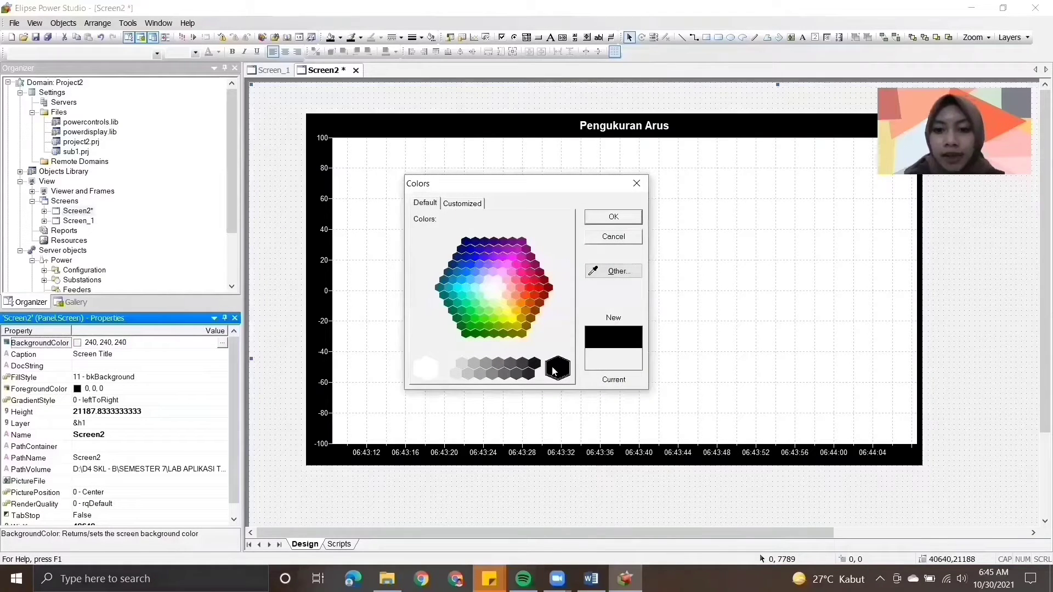
{"action": "left_click", "coordinate": [614, 217]}
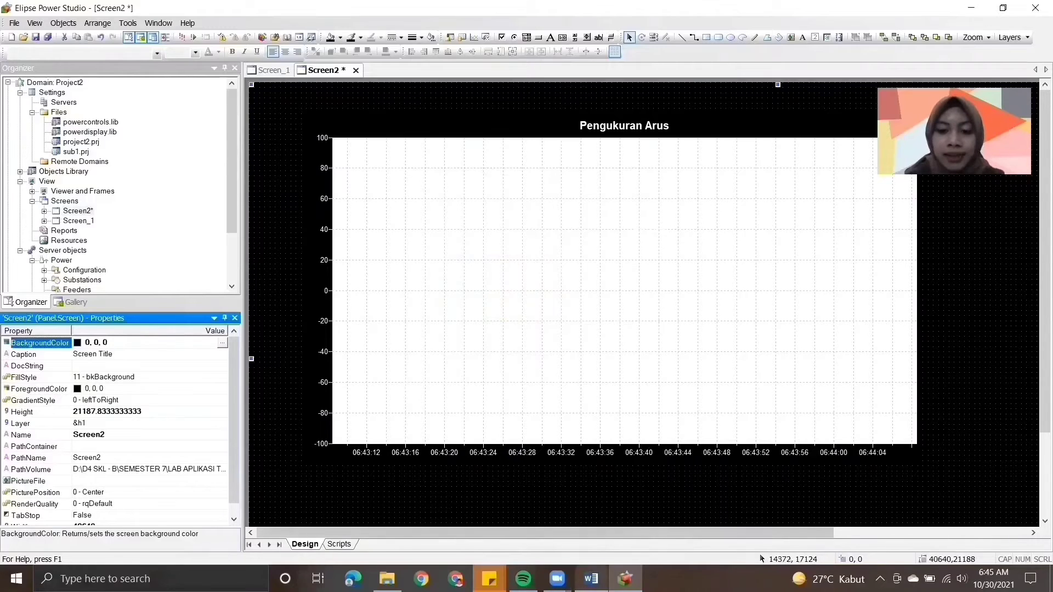
- Switch to the Word module and read instruction 7 on changing the HorizontalAxis colour
{"action": "left_click", "coordinate": [591, 579]}
{"action": "scroll", "coordinate": [1036, 440], "scroll_direction": "down", "scroll_amount": 5}
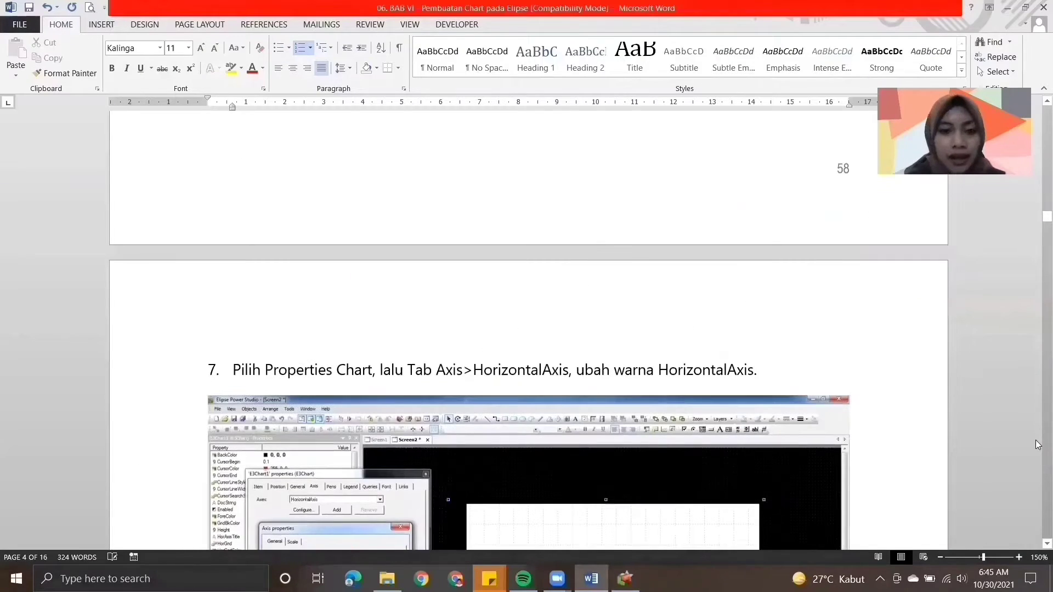
{"action": "scroll", "coordinate": [1037, 540], "scroll_direction": "down", "scroll_amount": 3}
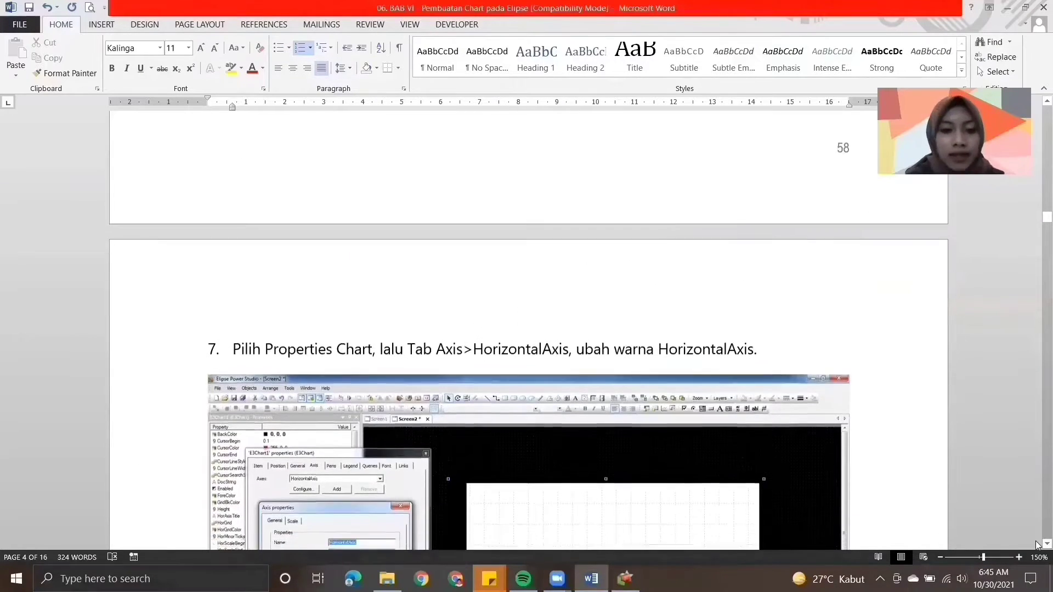
{"action": "scroll", "coordinate": [1036, 545], "scroll_direction": "down", "scroll_amount": 5}
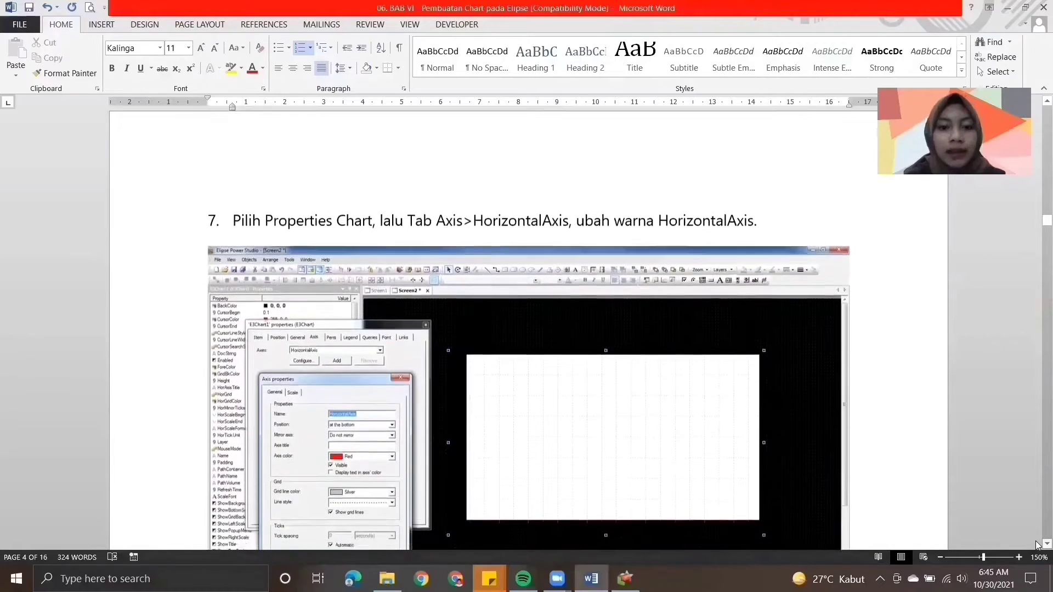
{"action": "scroll", "coordinate": [1038, 544], "scroll_direction": "down", "scroll_amount": 1}
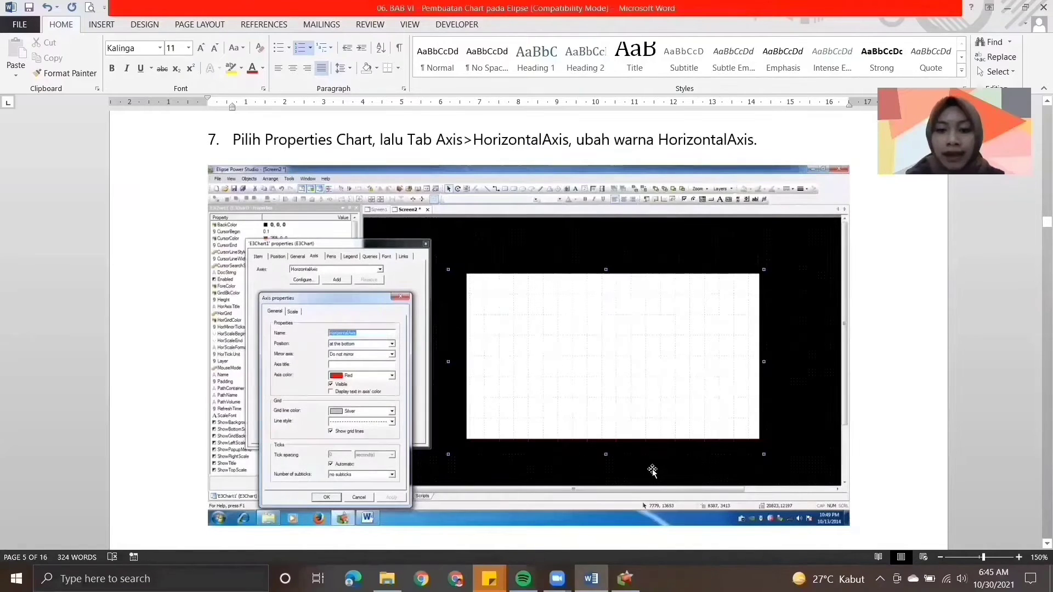
- Switch to Elipse Power Studio and open the axis configuration for the E3Chart's HorizontalAxis
{"action": "left_click", "coordinate": [625, 579]}
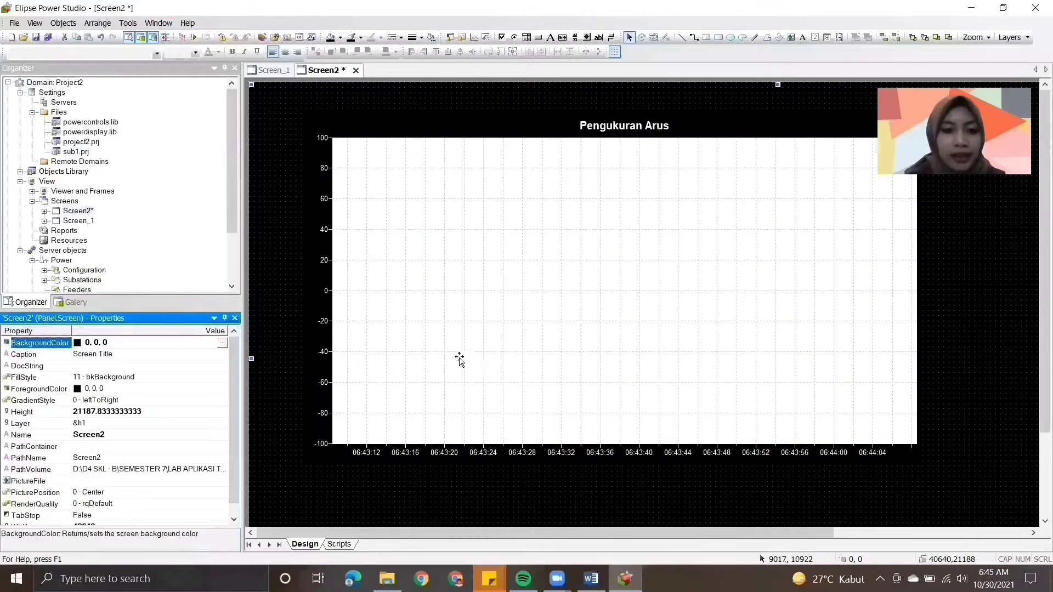
{"action": "left_click", "coordinate": [409, 245]}
{"action": "right_click", "coordinate": [410, 246]}
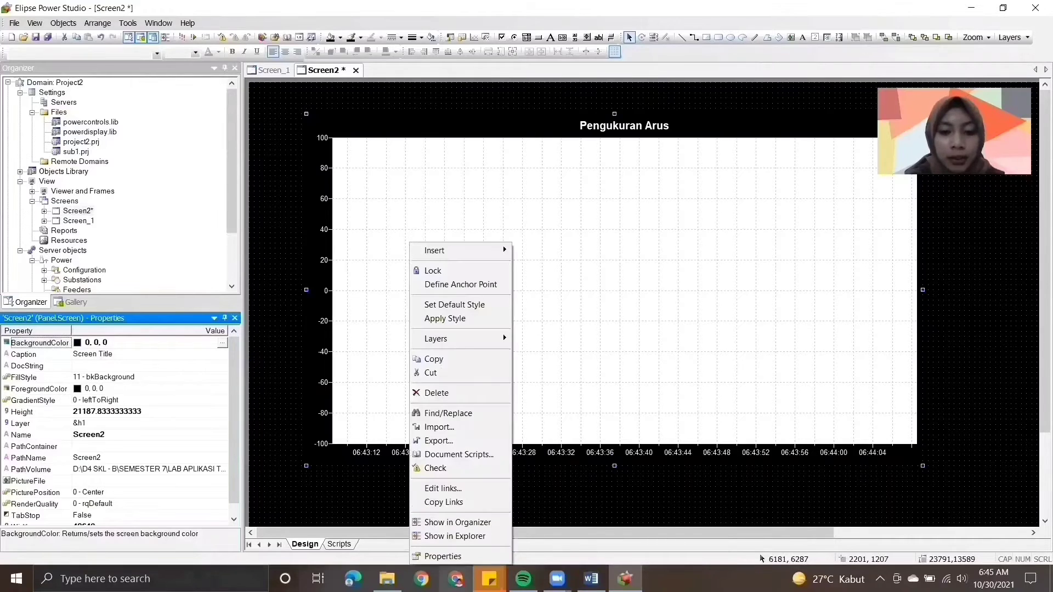
{"action": "left_click", "coordinate": [445, 558]}
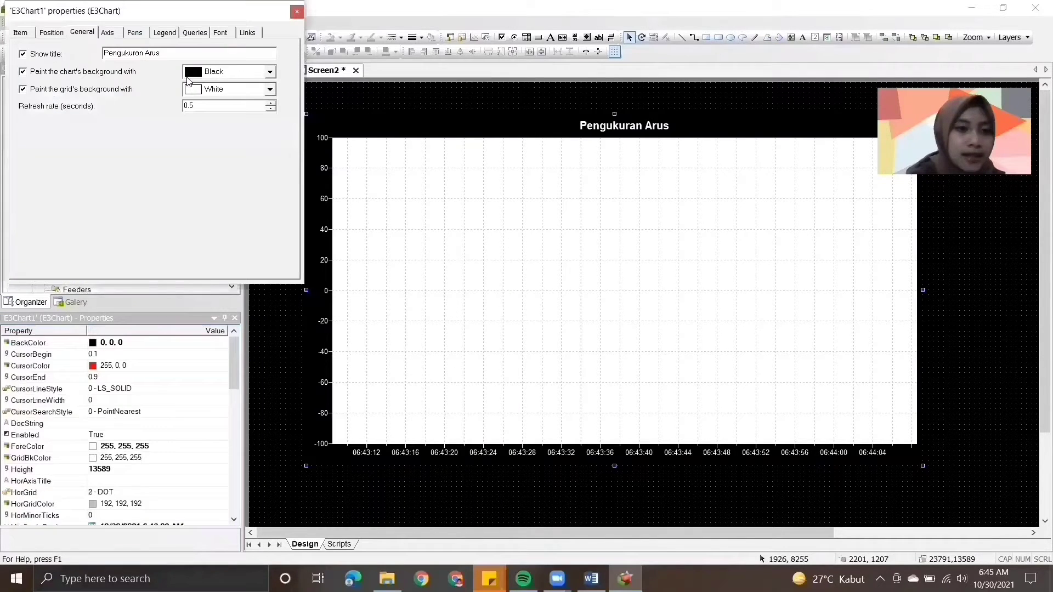
{"action": "left_click", "coordinate": [109, 33]}
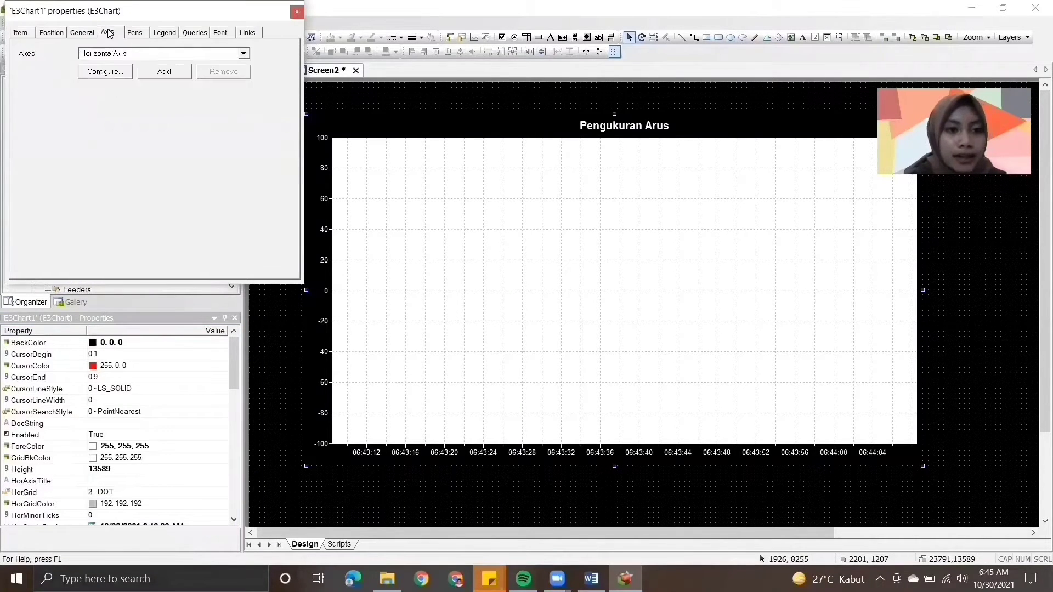
{"action": "left_click", "coordinate": [106, 72]}
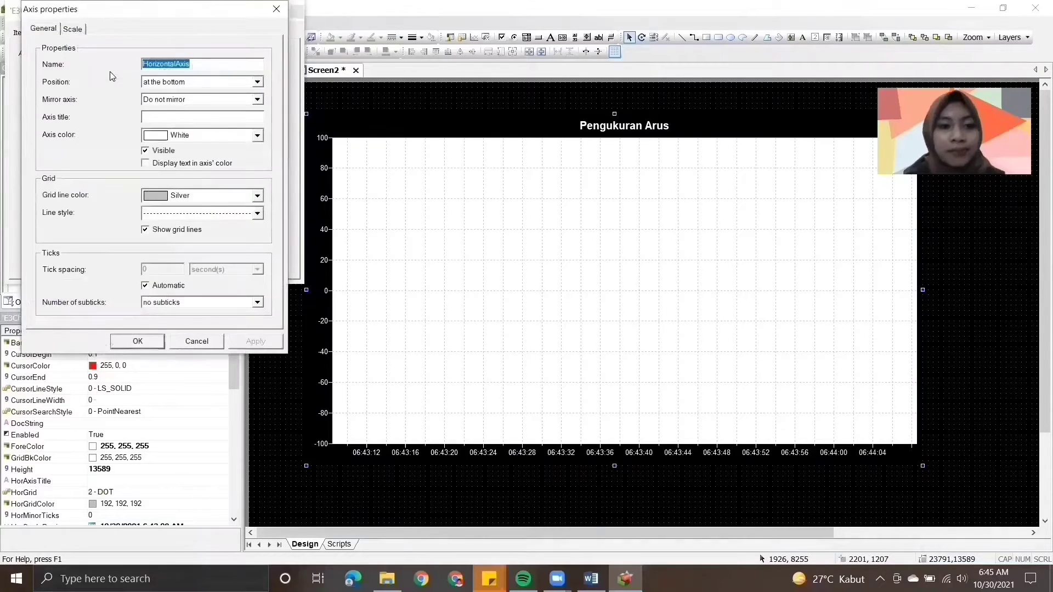
- Leave the HorizontalAxis colour at White and enter "Time (s)" as its axis title
{"action": "left_click", "coordinate": [258, 137]}
{"action": "left_click", "coordinate": [258, 137]}
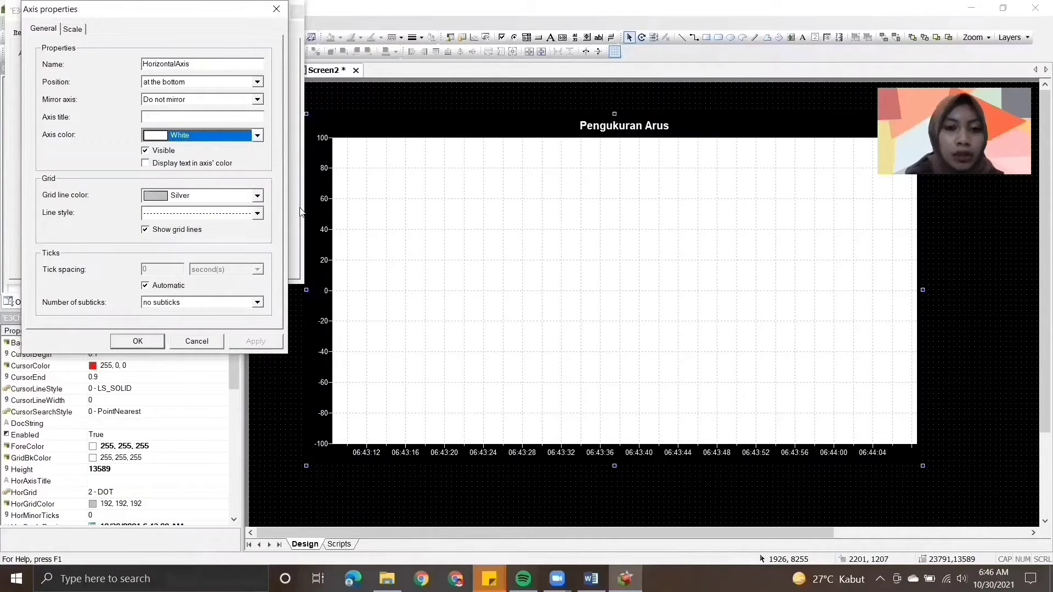
{"action": "left_click", "coordinate": [151, 118]}
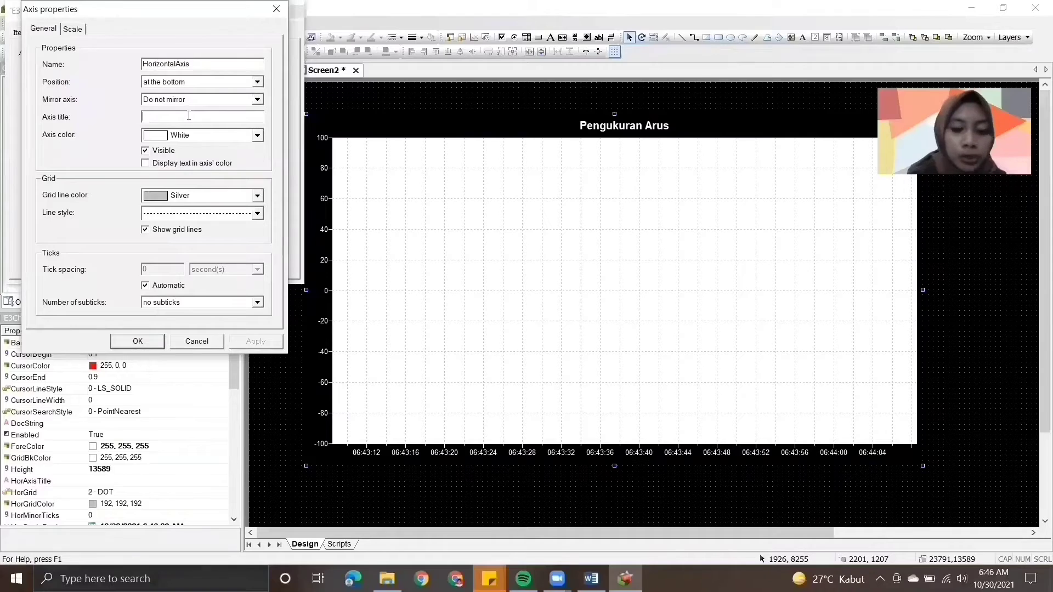
{"action": "type", "text": "Time "}
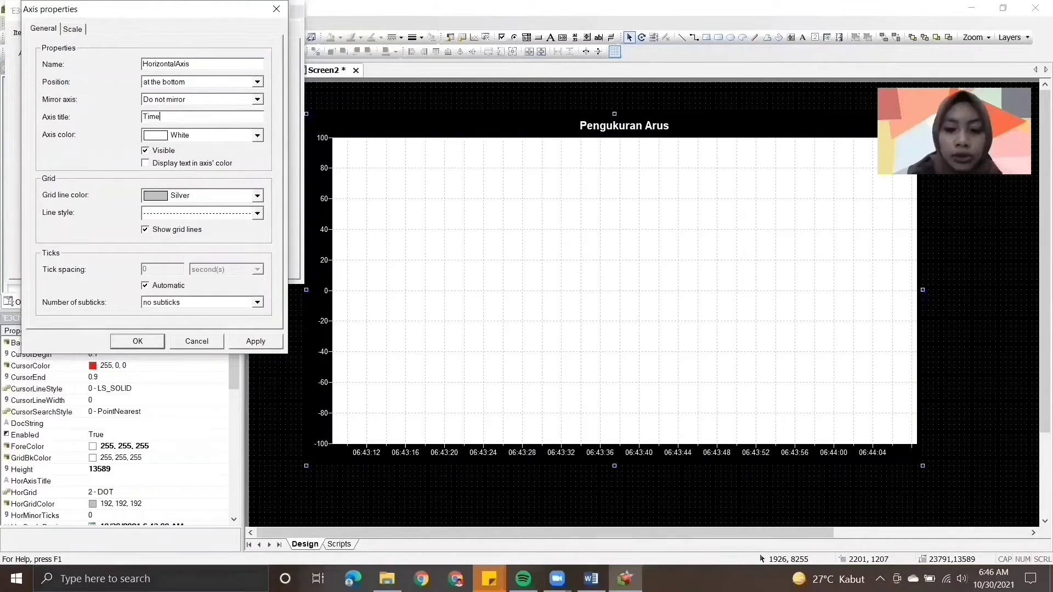
{"action": "type", "text": "(s)"}
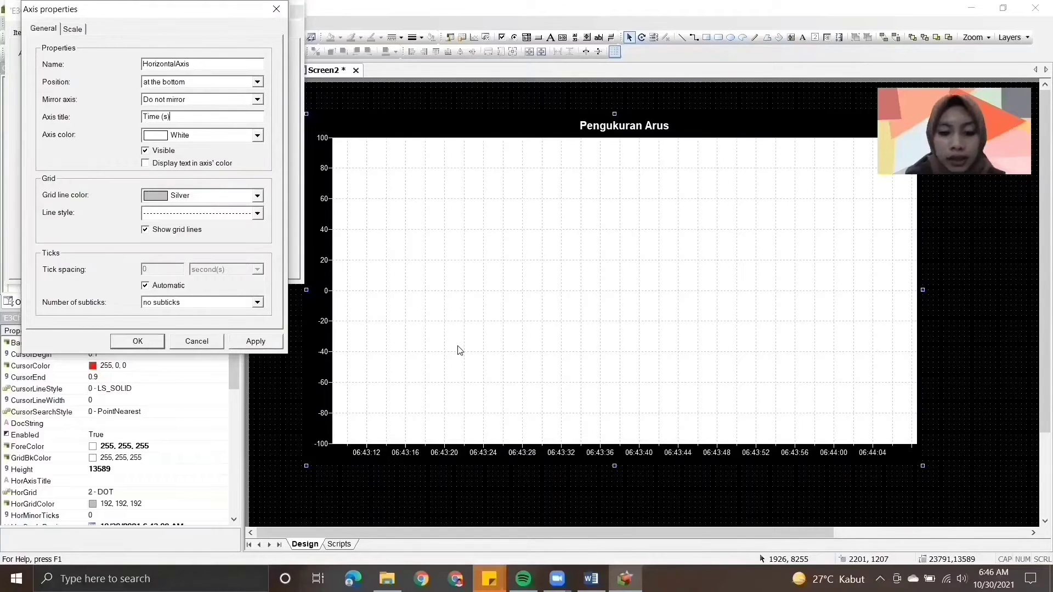
- Switch to the Word module and read instructions 8 and 9 on the HorizontalAxis scale type and the VerticalAxis colour
{"action": "left_click", "coordinate": [588, 574]}
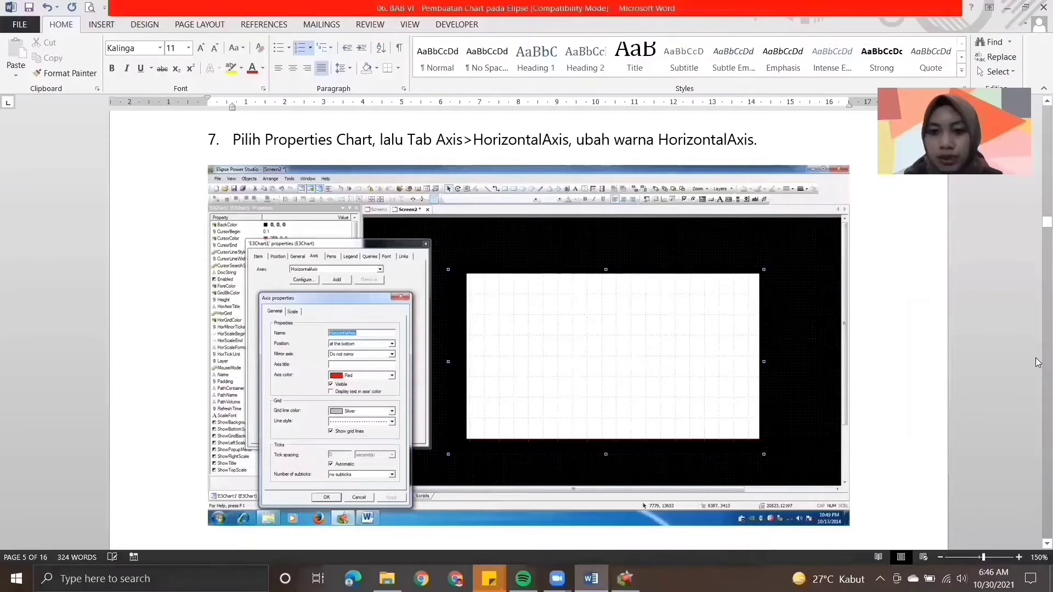
{"action": "scroll", "coordinate": [1038, 363], "scroll_direction": "down", "scroll_amount": 5}
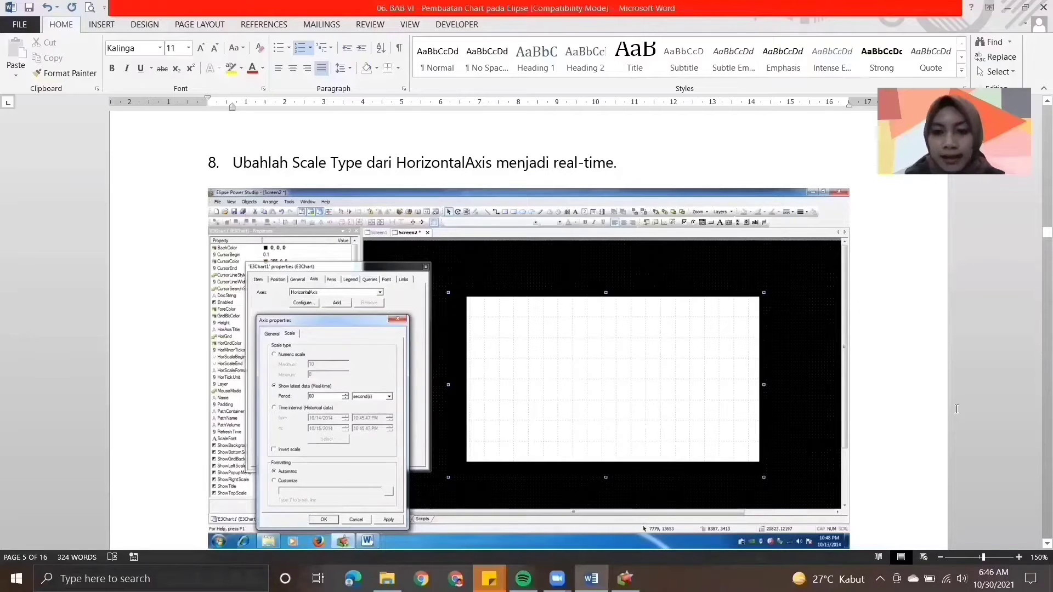
{"action": "scroll", "coordinate": [1037, 385], "scroll_direction": "down", "scroll_amount": 6}
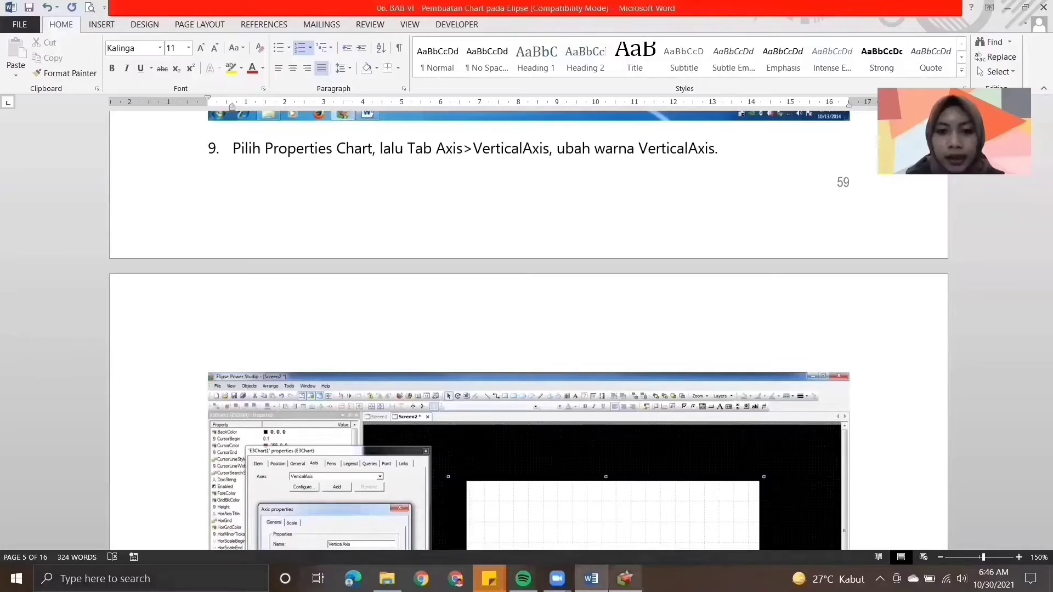
- Switch to Elipse Power Studio, keep the HorizontalAxis scale at Show latest data (Real-time) with a 60-second period, and apply the axis settings
{"action": "left_click", "coordinate": [625, 579]}
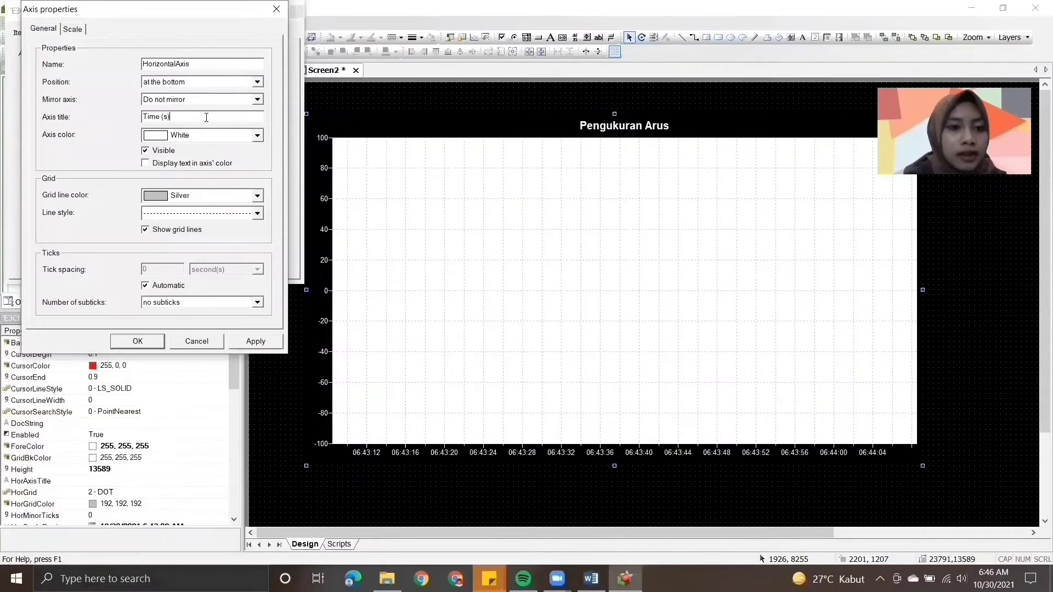
{"action": "left_click", "coordinate": [73, 29]}
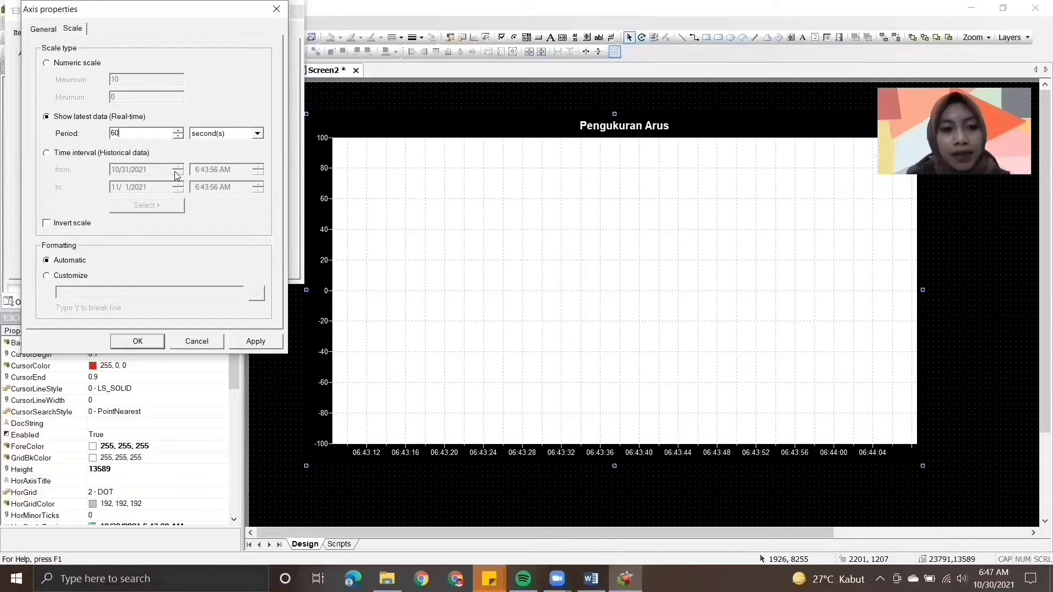
{"action": "left_click", "coordinate": [244, 345]}
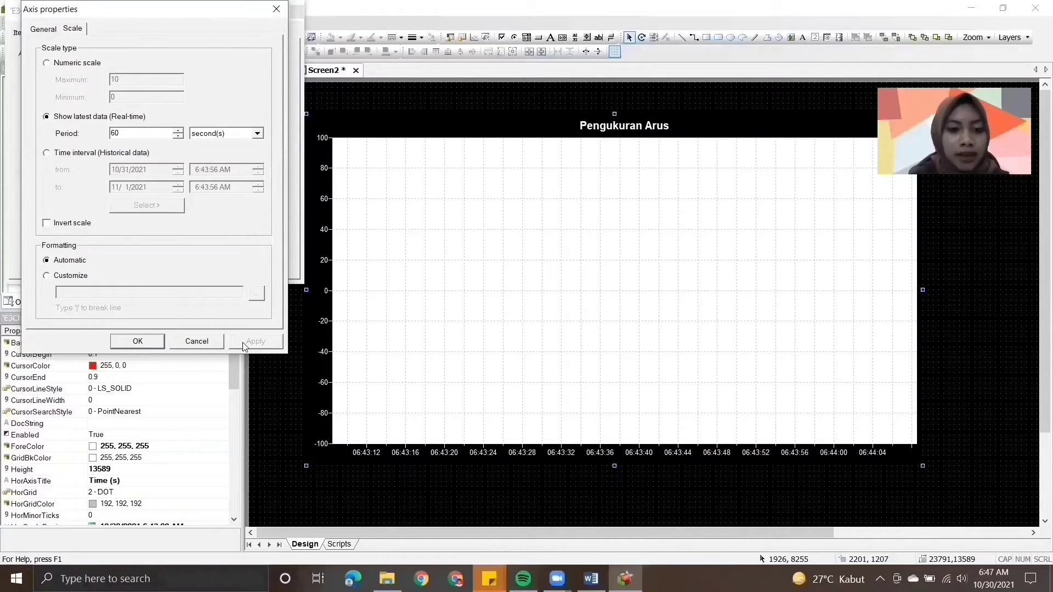
{"action": "left_click", "coordinate": [154, 342]}
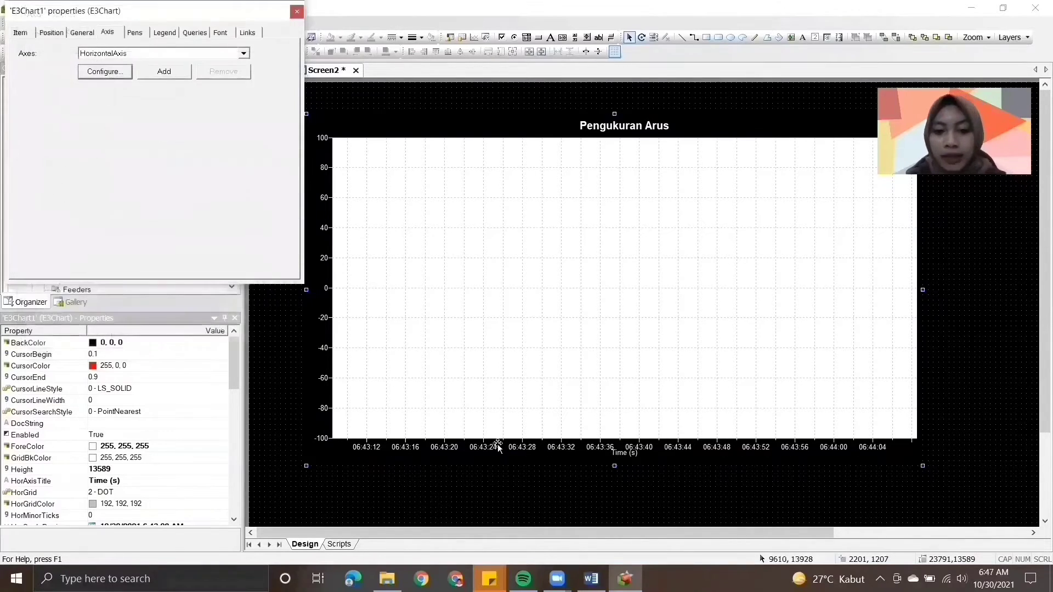
- Switch to the Word module and read instructions 9 and 10 on the VerticalAxis colour and scale
{"action": "key", "text": "alt+Tab"}
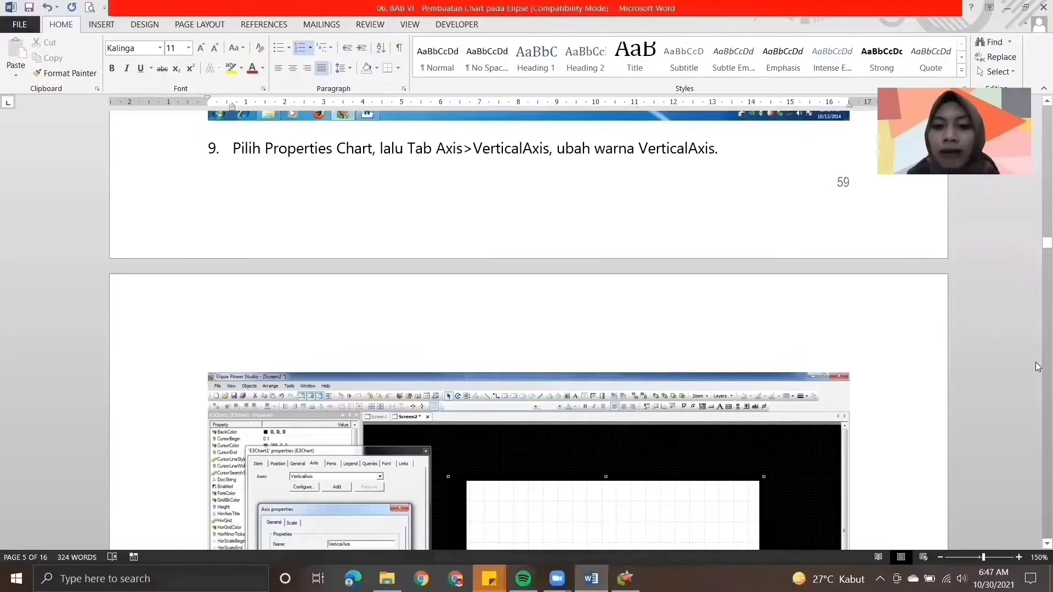
{"action": "scroll", "coordinate": [1035, 362], "scroll_direction": "down", "scroll_amount": 7}
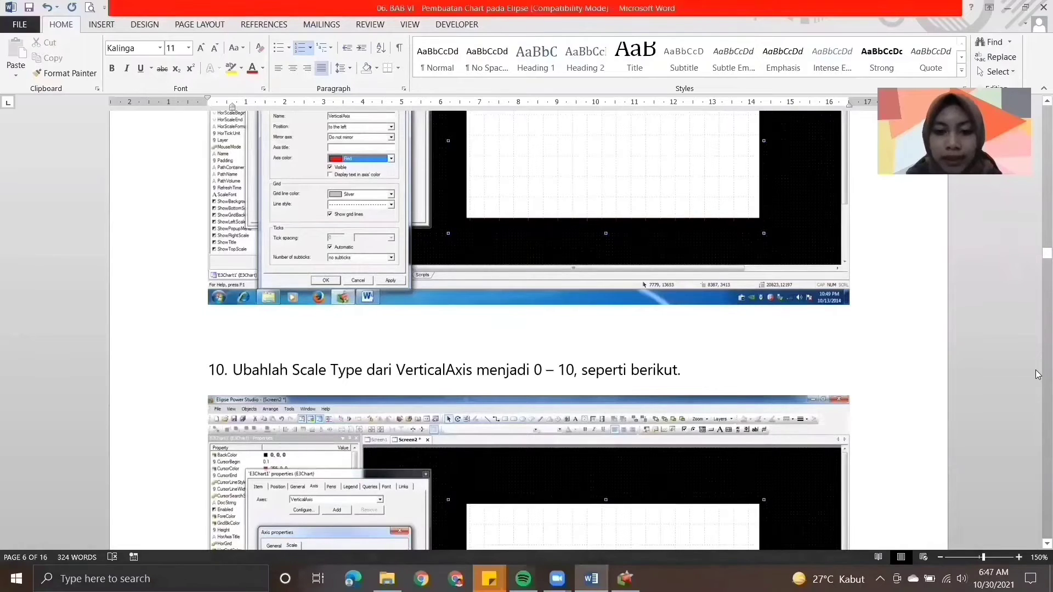
- Switch to Elipse Power Studio and enter "Arus (A)" as the VerticalAxis title, leaving its colour at White
{"action": "mouse_move", "coordinate": [625, 579]}
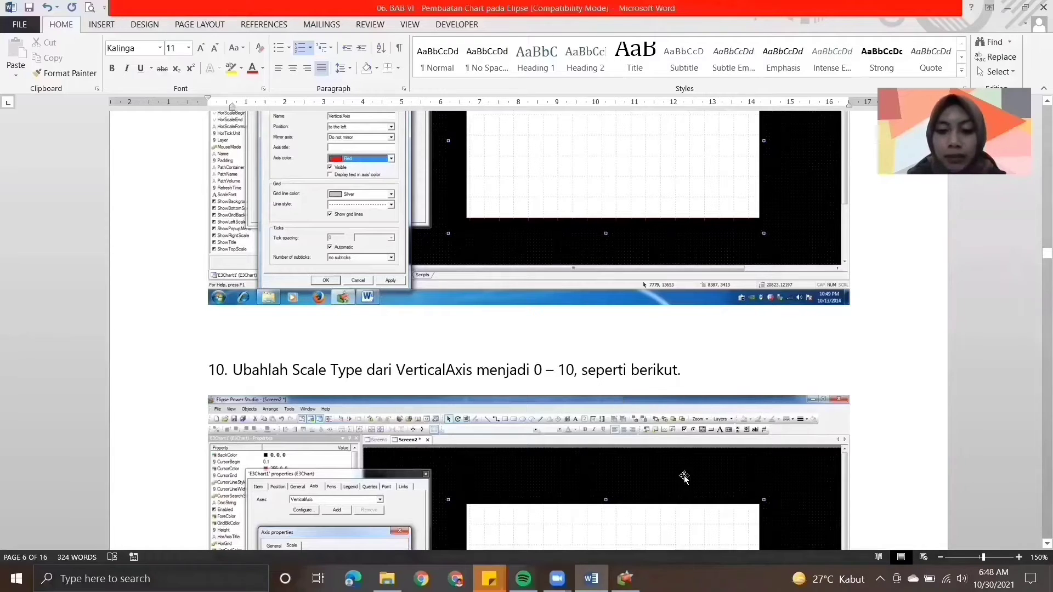
{"action": "key", "text": "alt+Tab"}
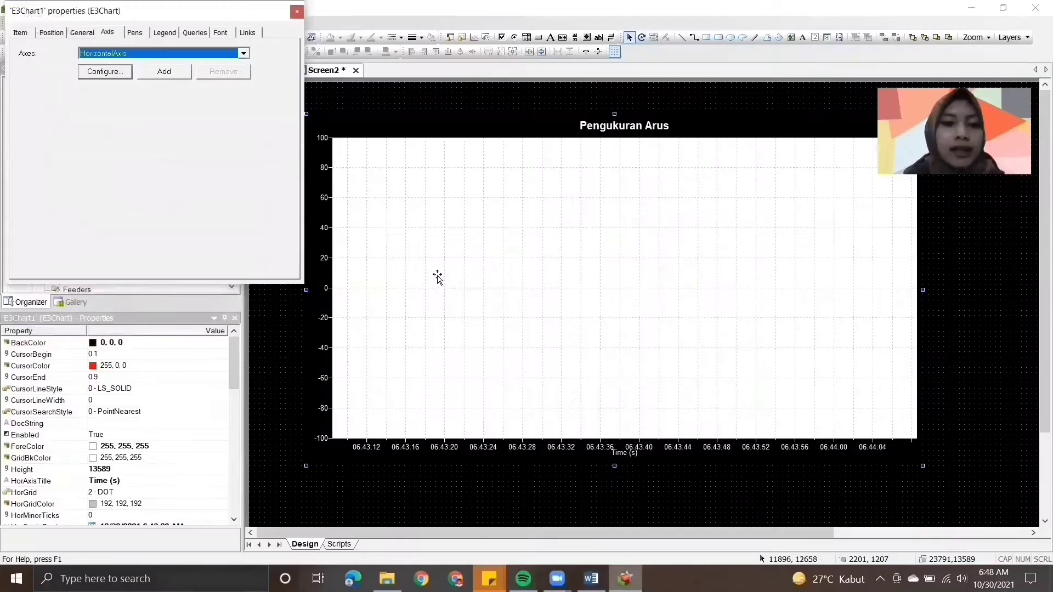
{"action": "left_click", "coordinate": [243, 53]}
{"action": "left_click", "coordinate": [217, 84]}
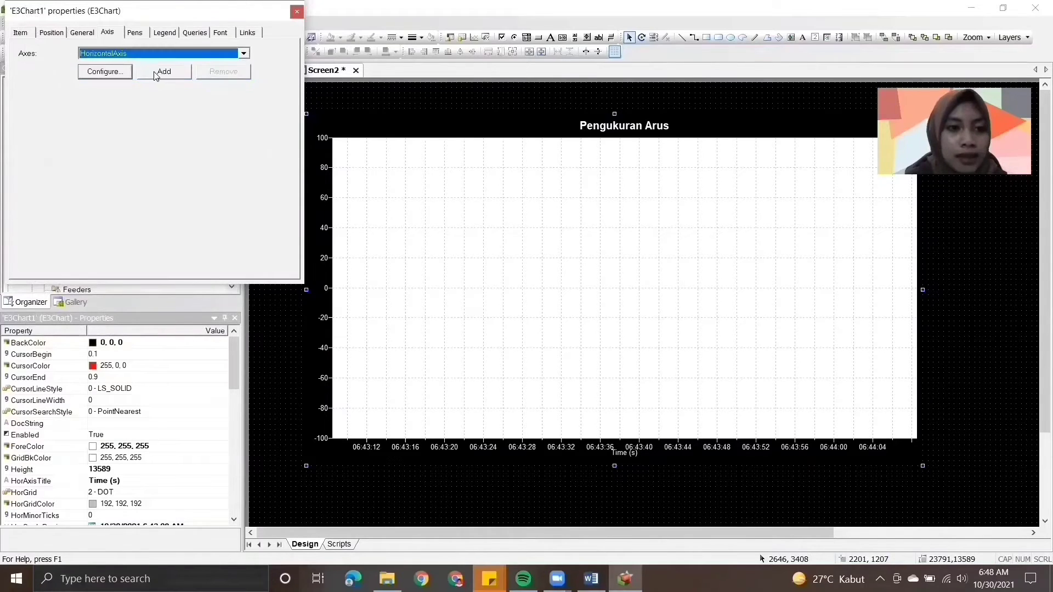
{"action": "left_click", "coordinate": [243, 53]}
{"action": "left_click", "coordinate": [224, 75]}
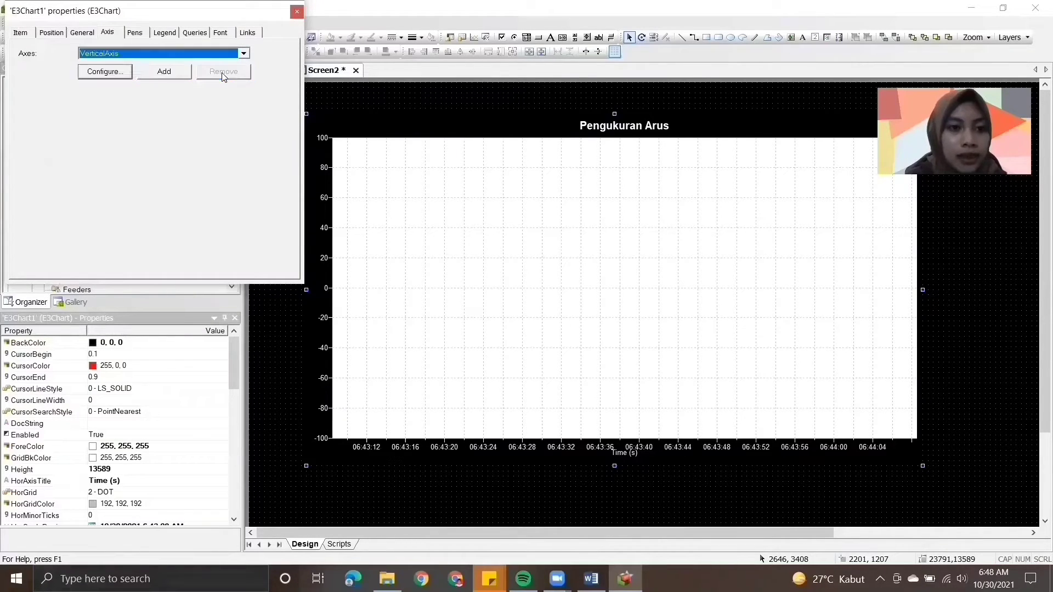
{"action": "left_click", "coordinate": [109, 77]}
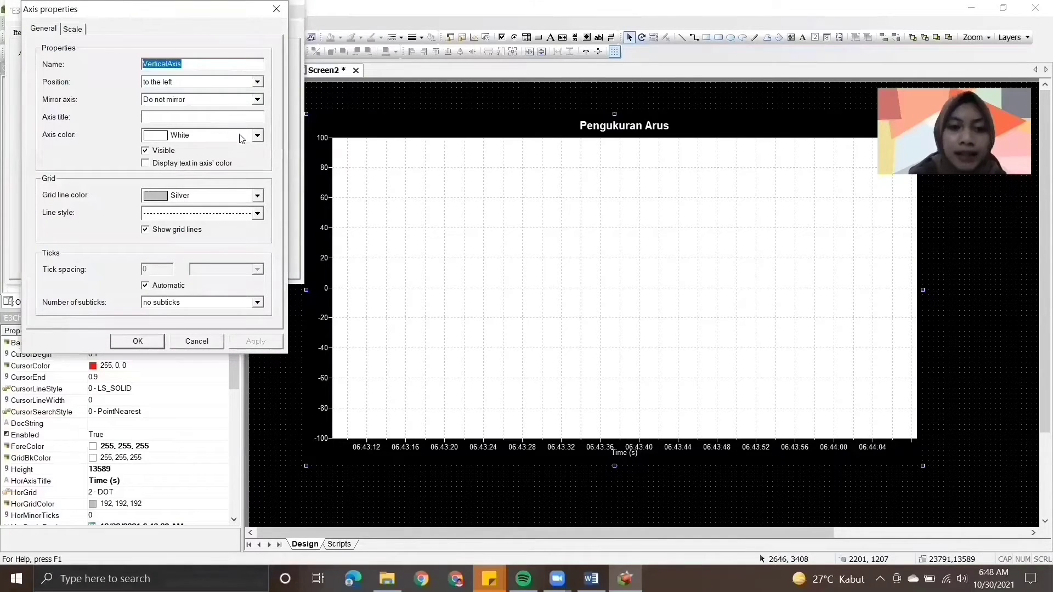
{"action": "left_click", "coordinate": [154, 117]}
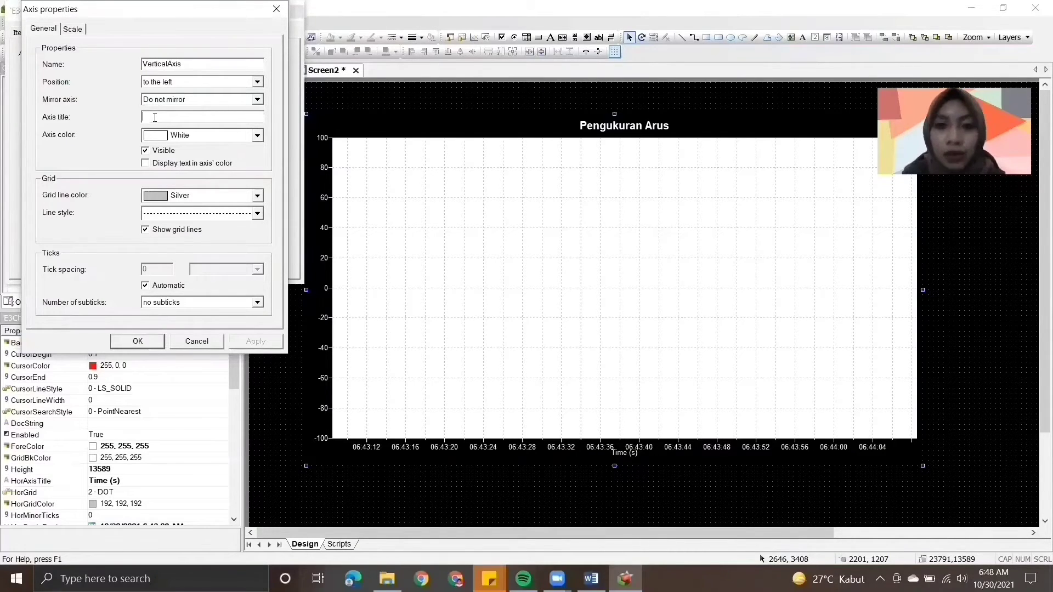
{"action": "type", "text": "Ar"}
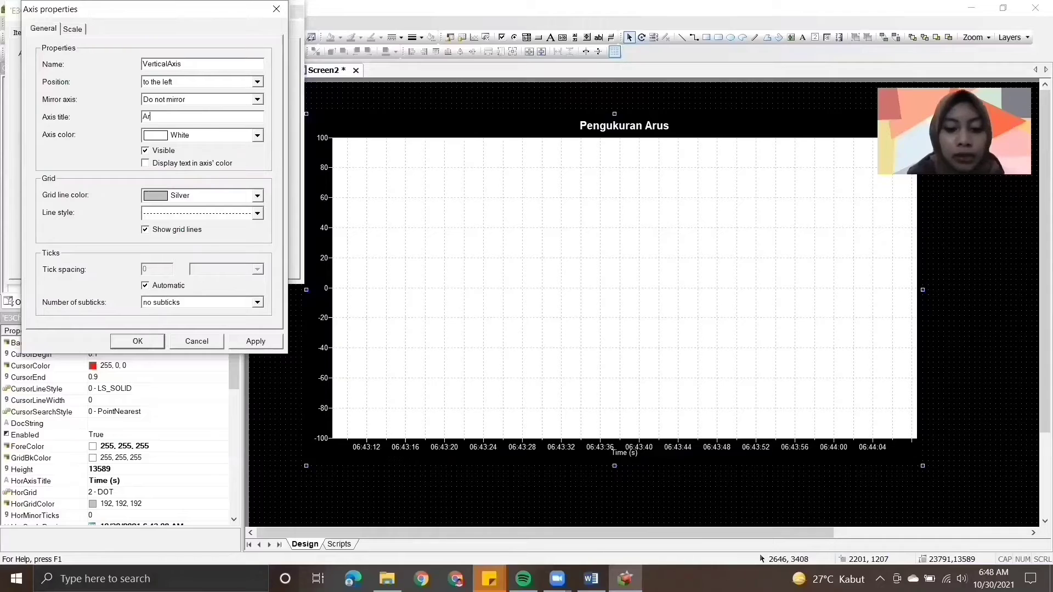
{"action": "type", "text": "us (A"}
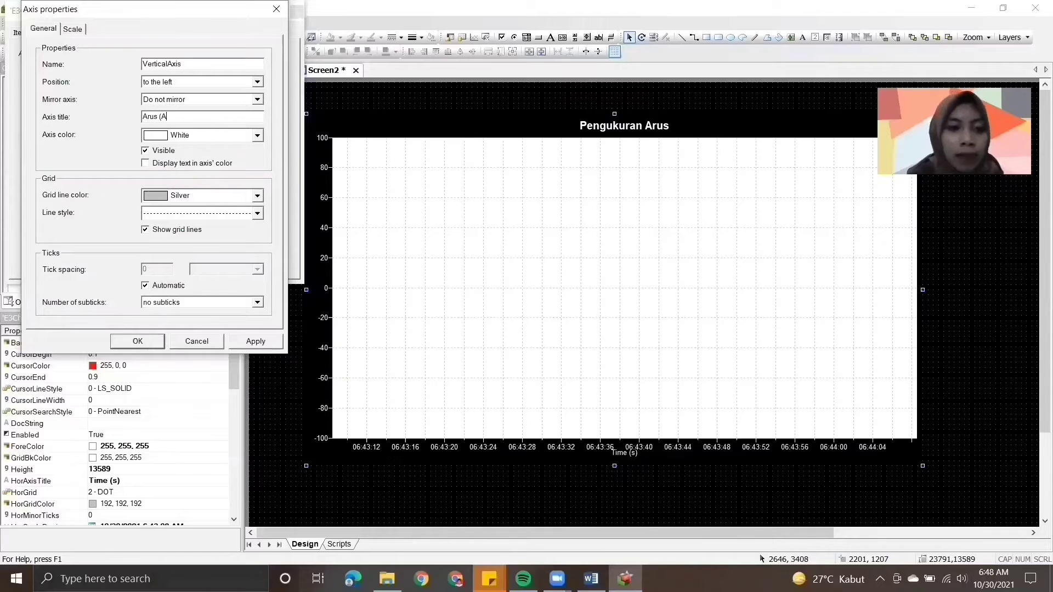
- Set the VerticalAxis numeric scale to minimum 0 and maximum 10, and apply the axis settings
{"action": "left_click", "coordinate": [74, 29]}
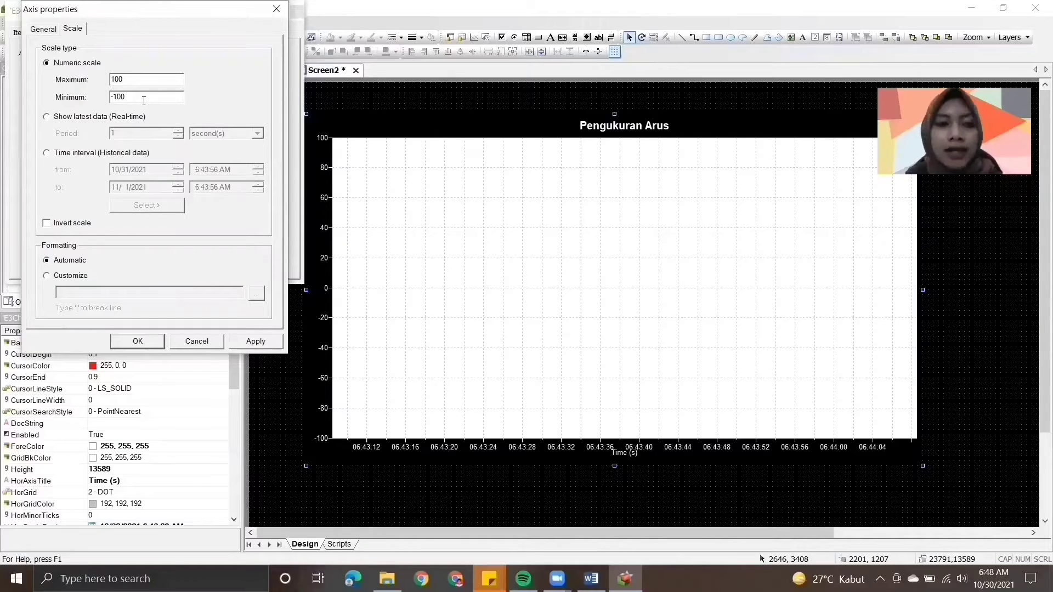
{"action": "left_click_drag", "start_coordinate": [144, 101], "coordinate": [75, 101]}
{"action": "type", "text": "0"}
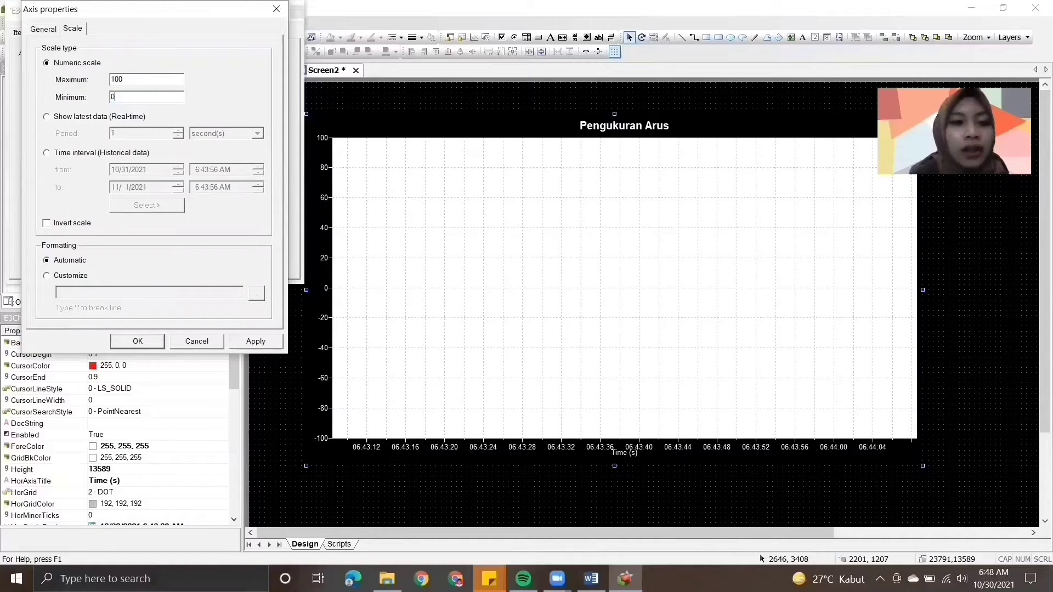
{"action": "left_click", "coordinate": [125, 80]}
{"action": "key", "text": "BackSpace"}
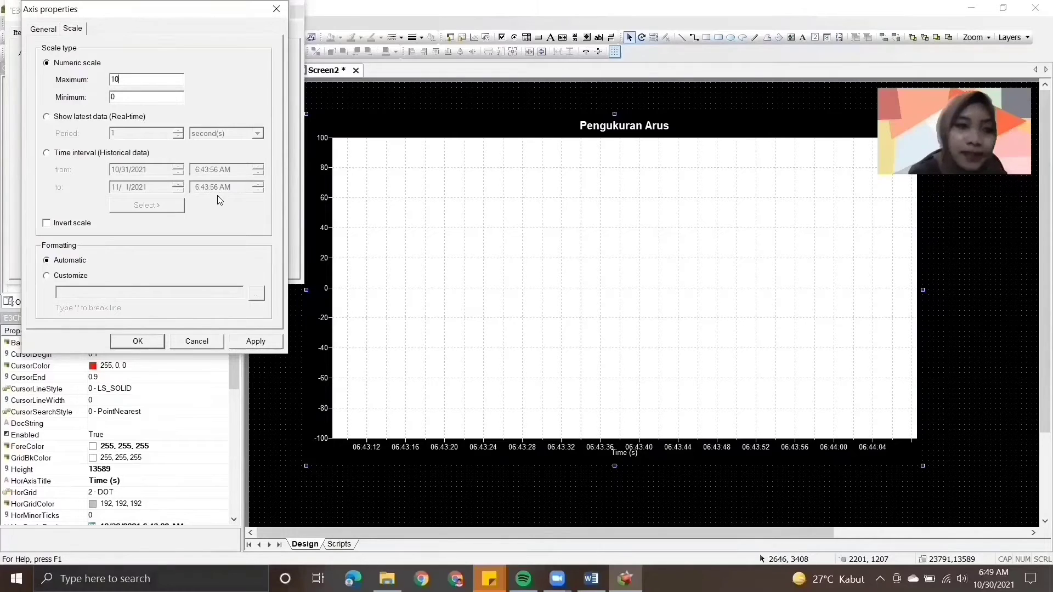
{"action": "left_click", "coordinate": [257, 346]}
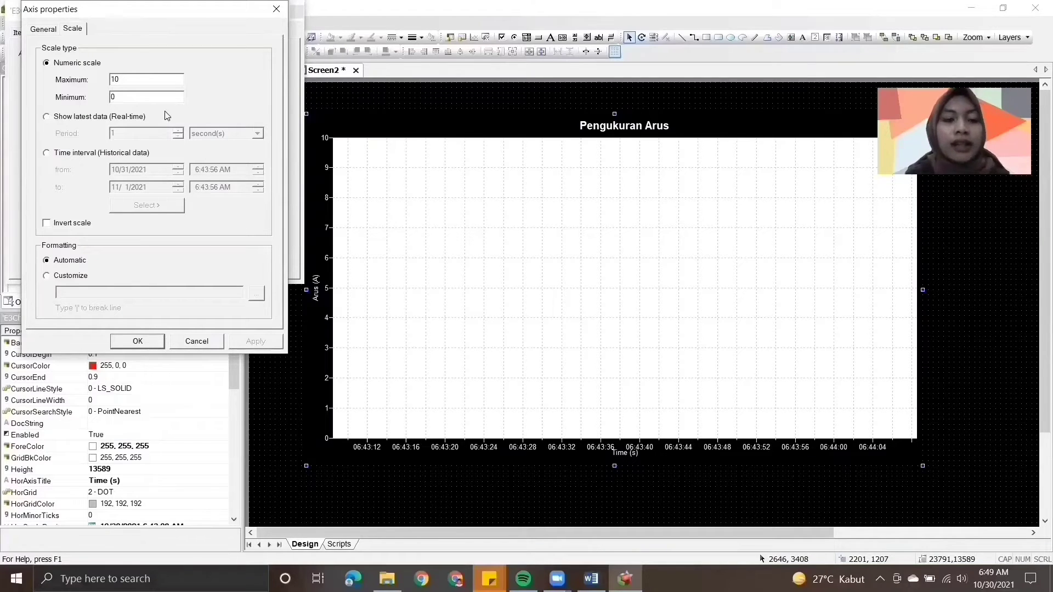
{"action": "left_click", "coordinate": [154, 346]}
- Switch to the Word module and read instructions 11 and 12 on the chart title and the pen links to measurements
{"action": "key", "text": "alt+Tab"}
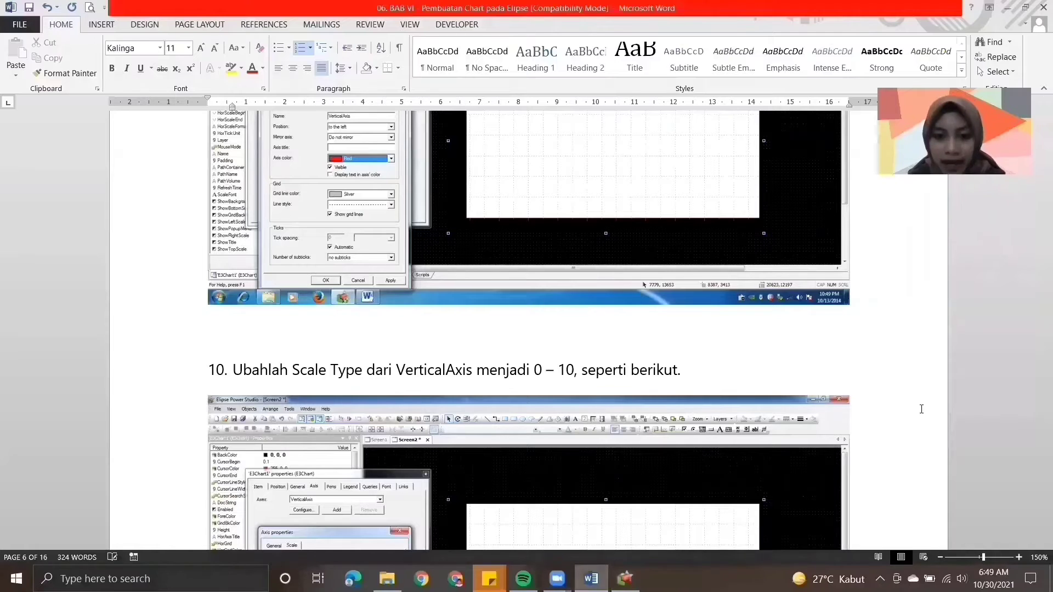
{"action": "scroll", "coordinate": [1035, 349], "scroll_direction": "down", "scroll_amount": 5}
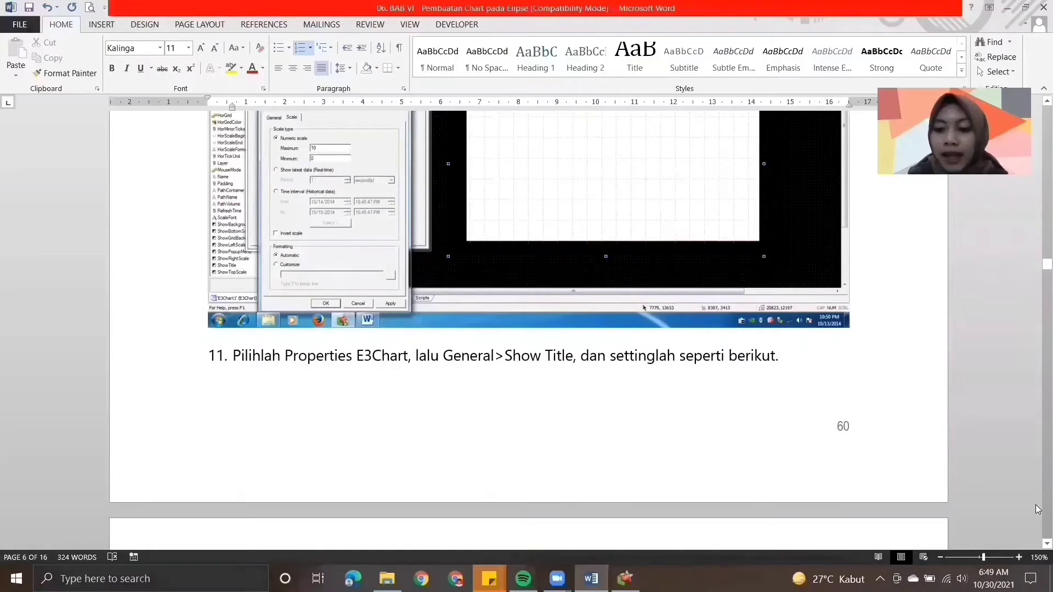
{"action": "scroll", "coordinate": [1037, 551], "scroll_direction": "down", "scroll_amount": 4}
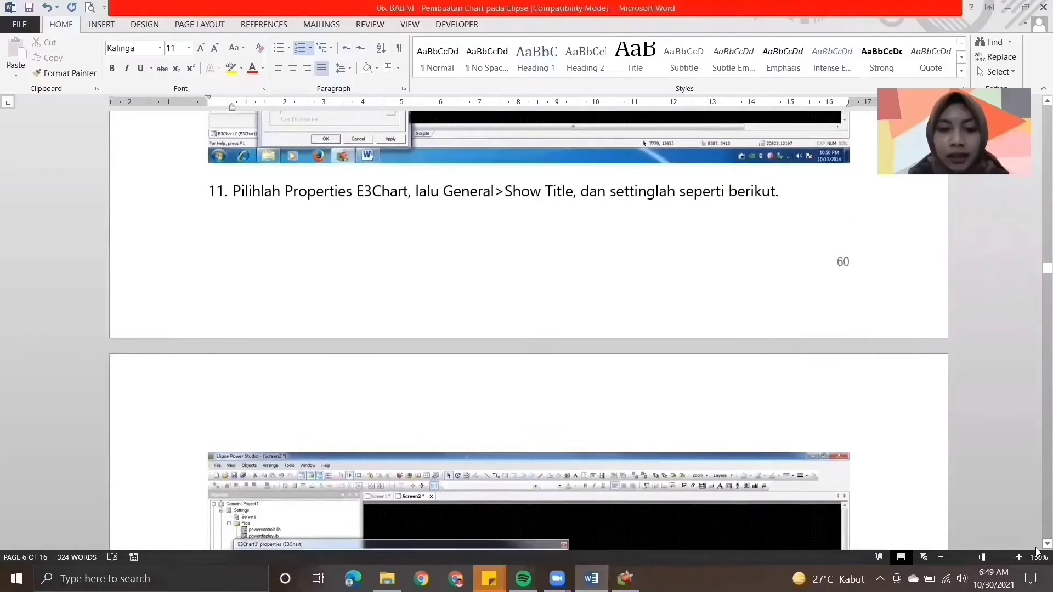
{"action": "scroll", "coordinate": [1037, 550], "scroll_direction": "down", "scroll_amount": 3}
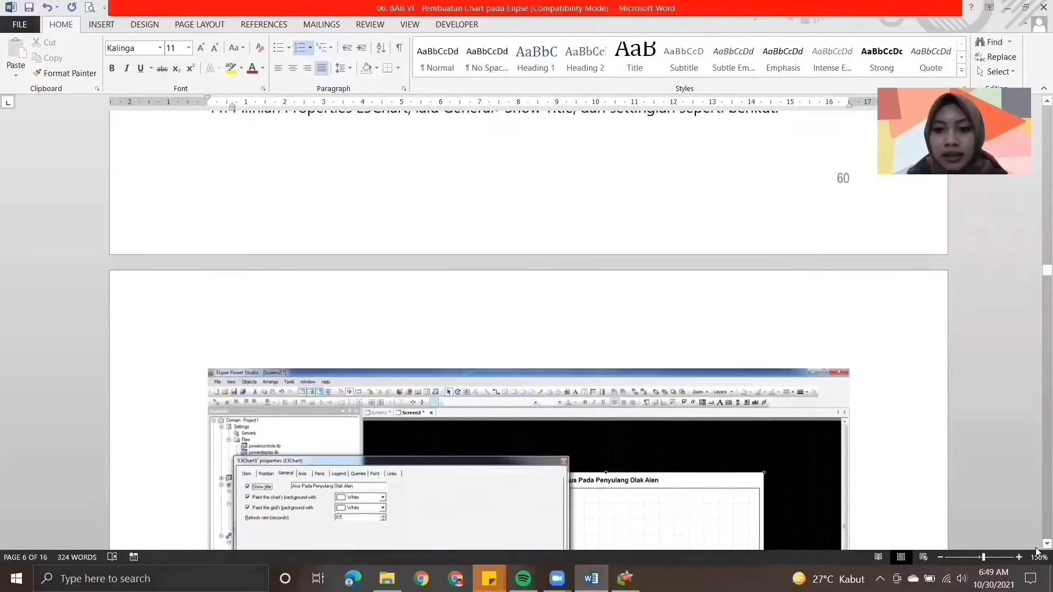
{"action": "scroll", "coordinate": [1037, 550], "scroll_direction": "down", "scroll_amount": 5}
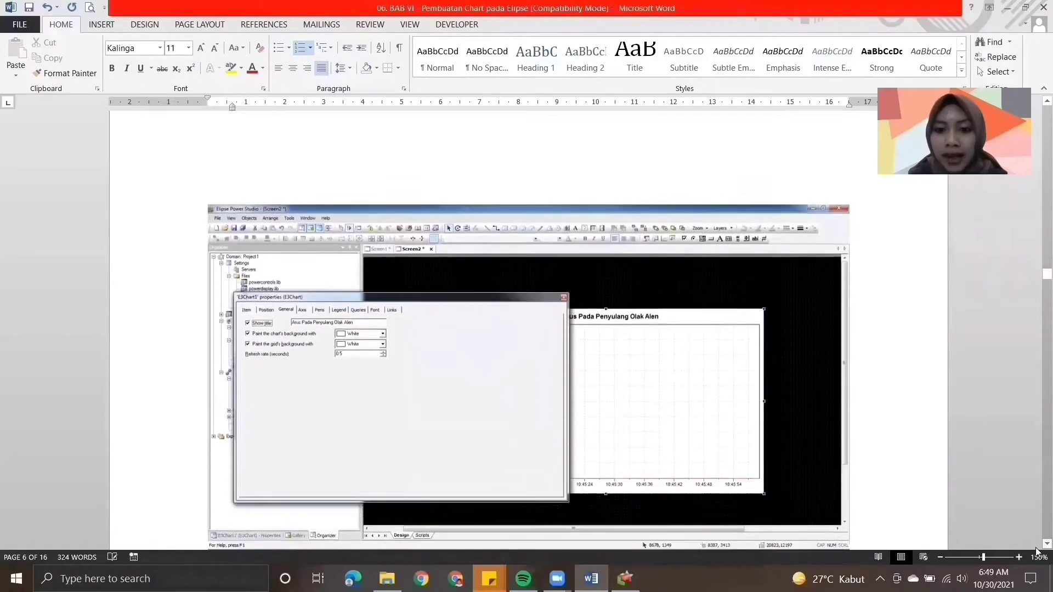
{"action": "scroll", "coordinate": [1037, 550], "scroll_direction": "down", "scroll_amount": 2}
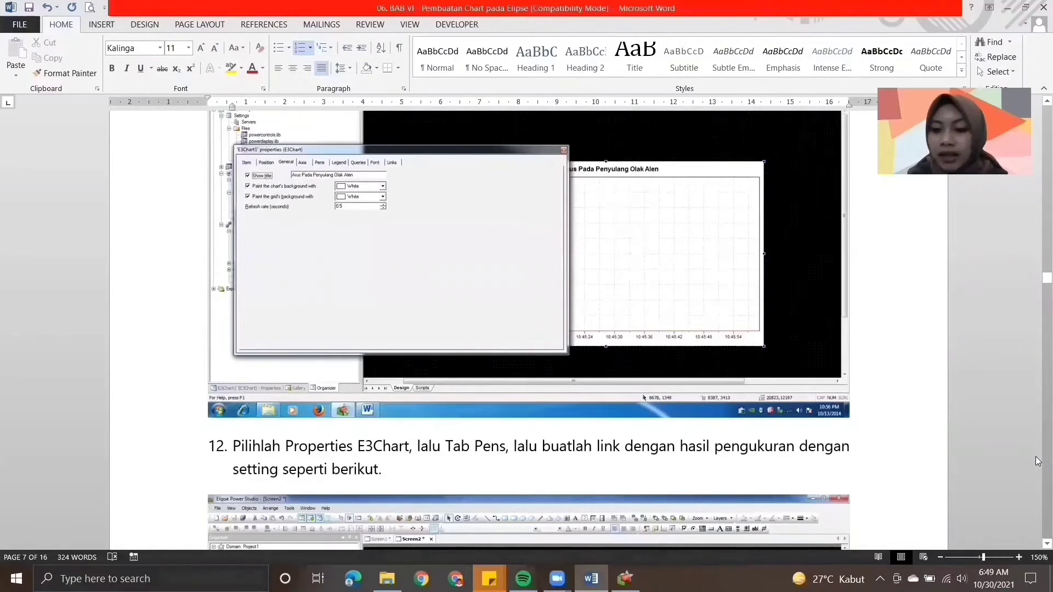
{"action": "scroll", "coordinate": [1037, 543], "scroll_direction": "down", "scroll_amount": 1}
{"action": "scroll", "coordinate": [1037, 543], "scroll_direction": "down", "scroll_amount": 5}
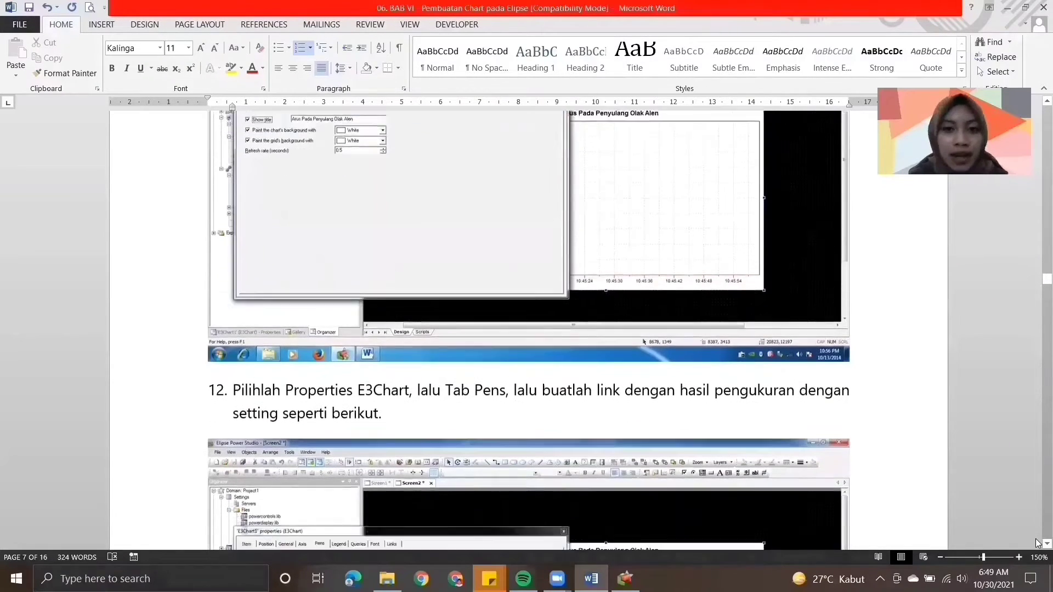
{"action": "scroll", "coordinate": [1037, 543], "scroll_direction": "down", "scroll_amount": 3}
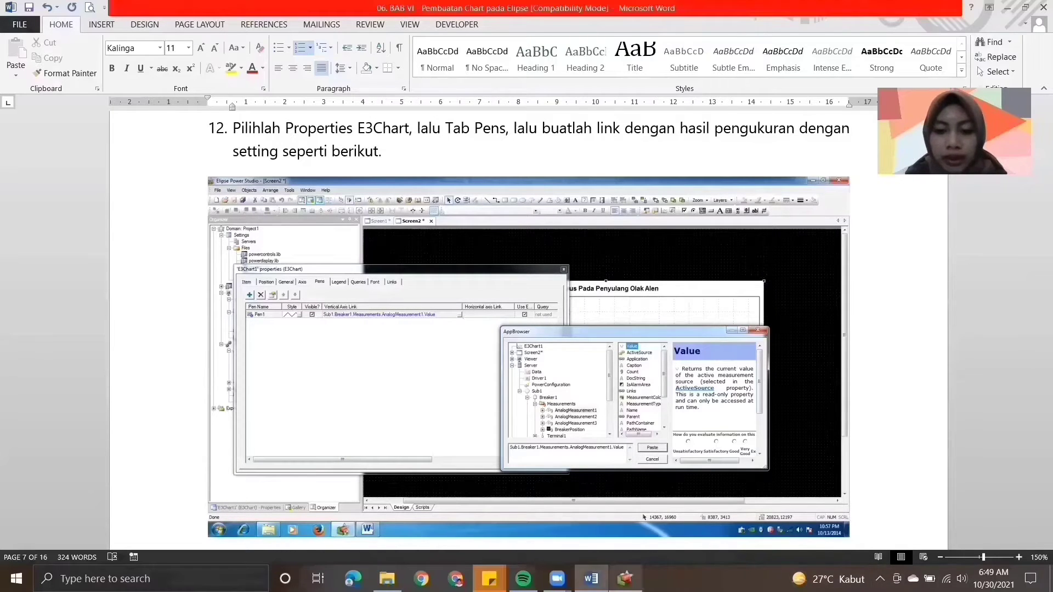
- Switch to Elipse Power Studio and add three pens to the E3Chart
{"action": "left_click", "coordinate": [625, 579]}
{"action": "left_click", "coordinate": [135, 32]}
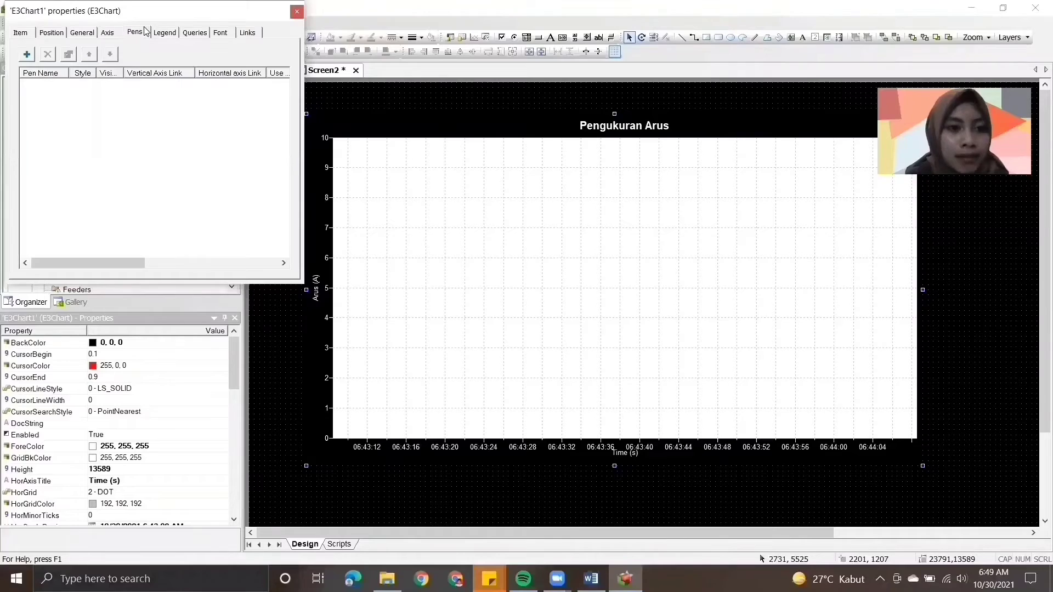
{"action": "left_click", "coordinate": [26, 55]}
{"action": "left_click", "coordinate": [48, 70]}
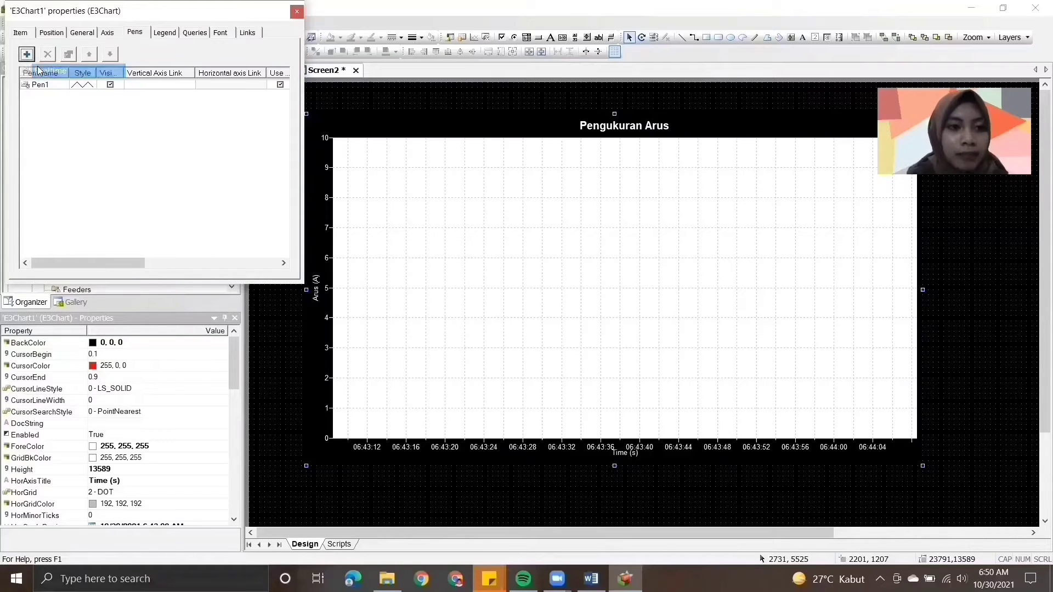
{"action": "left_click", "coordinate": [26, 55]}
{"action": "left_click", "coordinate": [49, 73]}
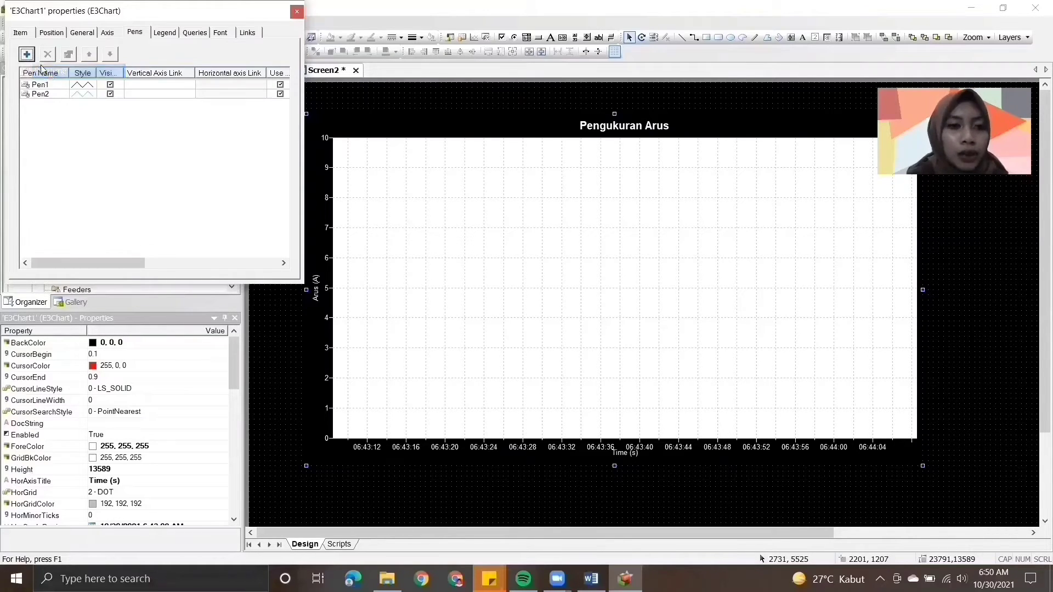
{"action": "left_click", "coordinate": [26, 54]}
{"action": "left_click", "coordinate": [45, 72]}
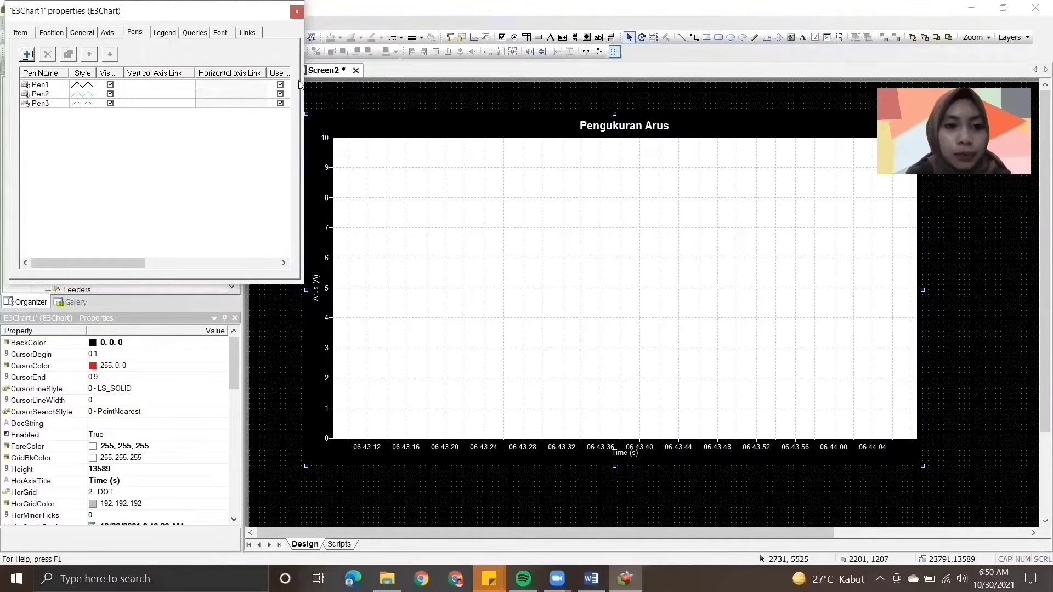
- Widen the E3Chart properties dialog and its Vertical Axis Link column, and select Pen1
{"action": "left_click_drag", "start_coordinate": [304, 108], "coordinate": [866, 177]}
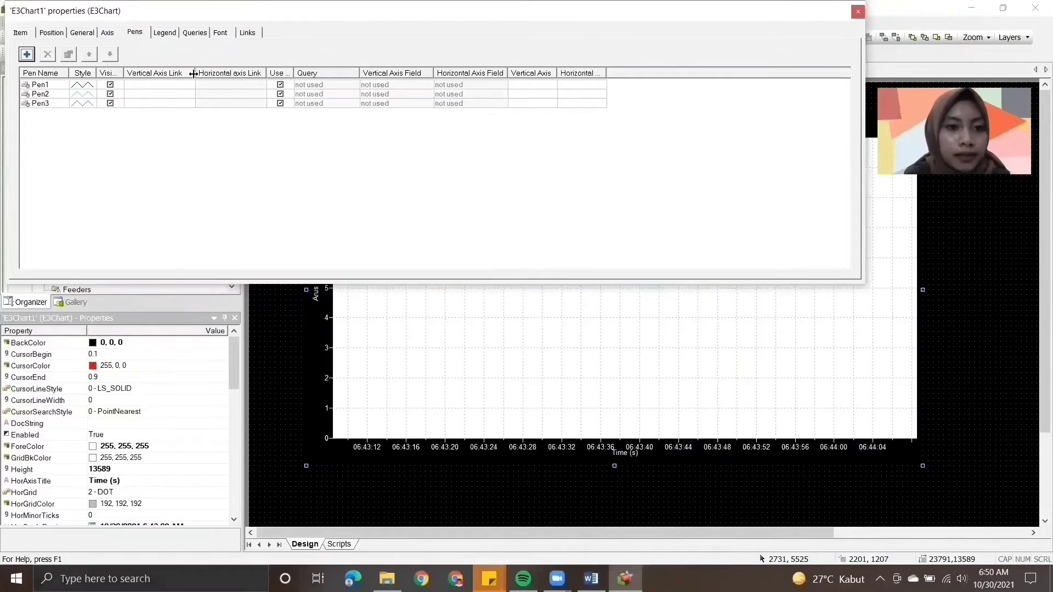
{"action": "left_click_drag", "start_coordinate": [194, 73], "coordinate": [377, 73]}
{"action": "left_click", "coordinate": [376, 86]}
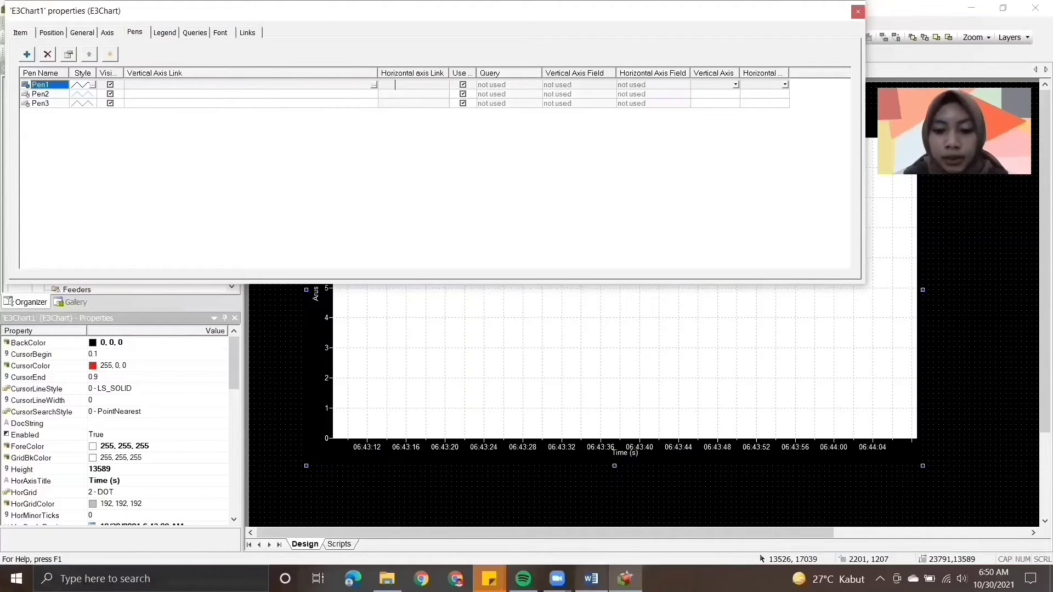
- Check the link example of instruction 12 in Word, return to Elipse Power Studio and browse Server for Pen1's vertical axis link
{"action": "key", "text": "alt+Tab"}
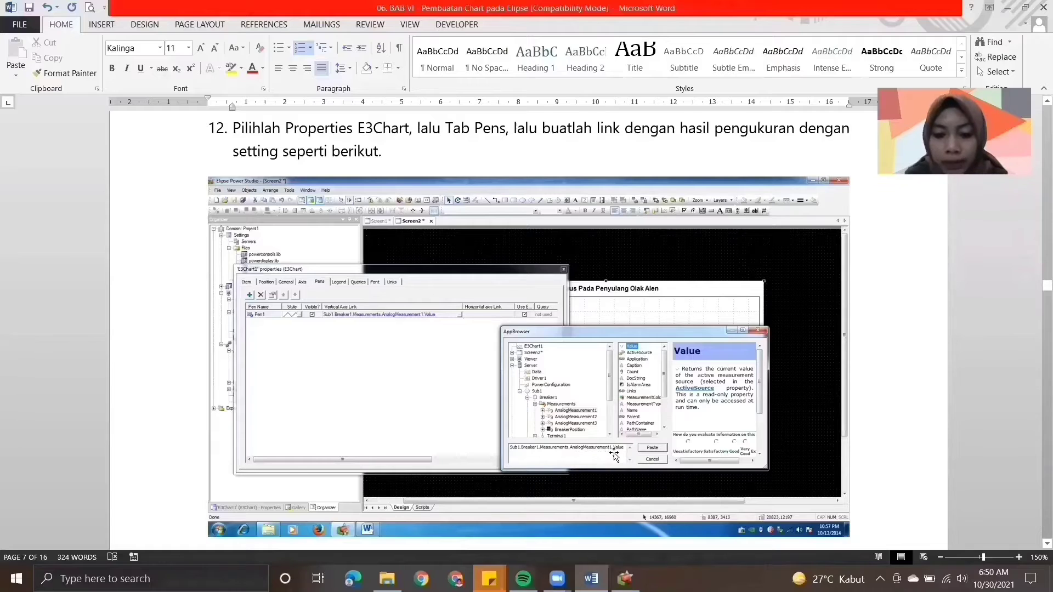
{"action": "key", "text": "alt+Tab"}
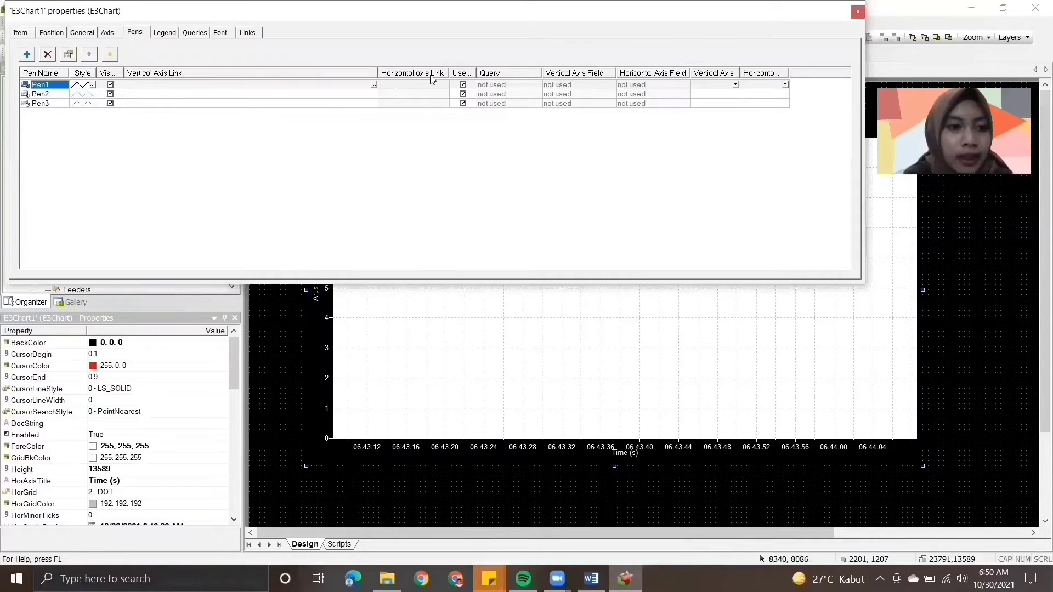
{"action": "left_click", "coordinate": [373, 86]}
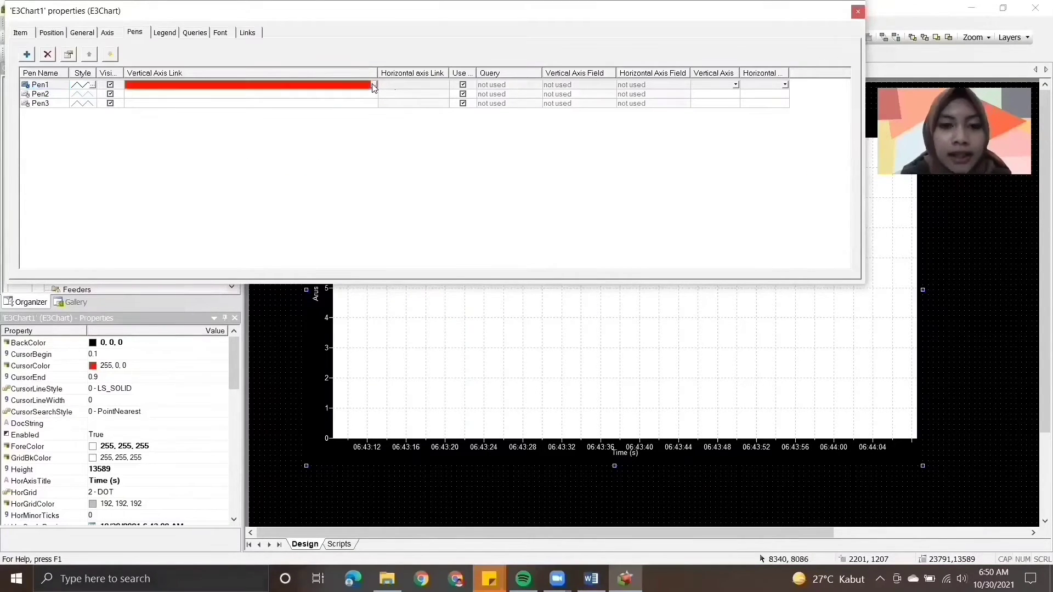
{"action": "left_click", "coordinate": [374, 85]}
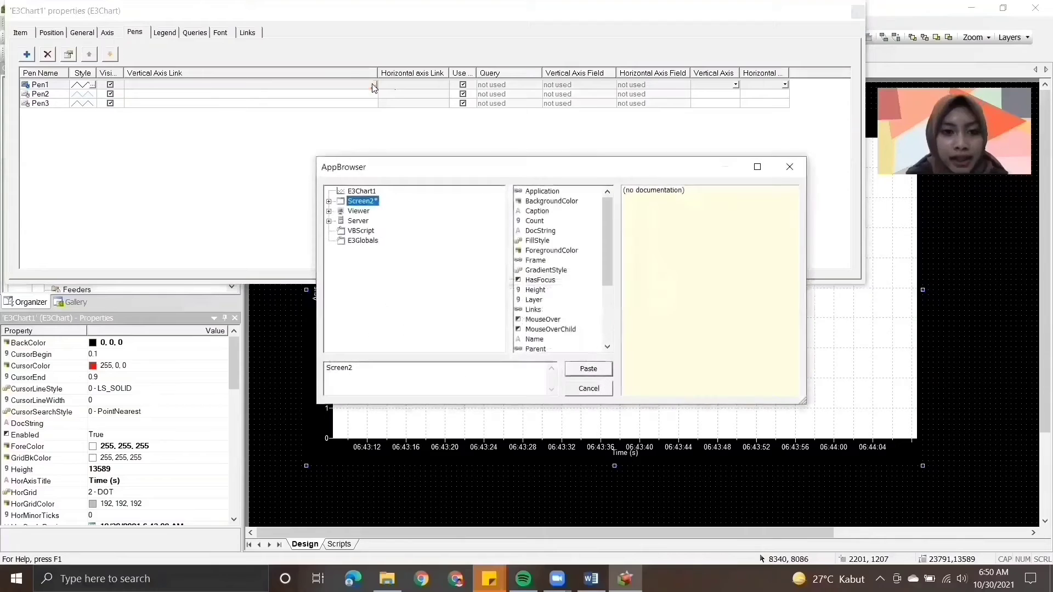
{"action": "left_click", "coordinate": [329, 222]}
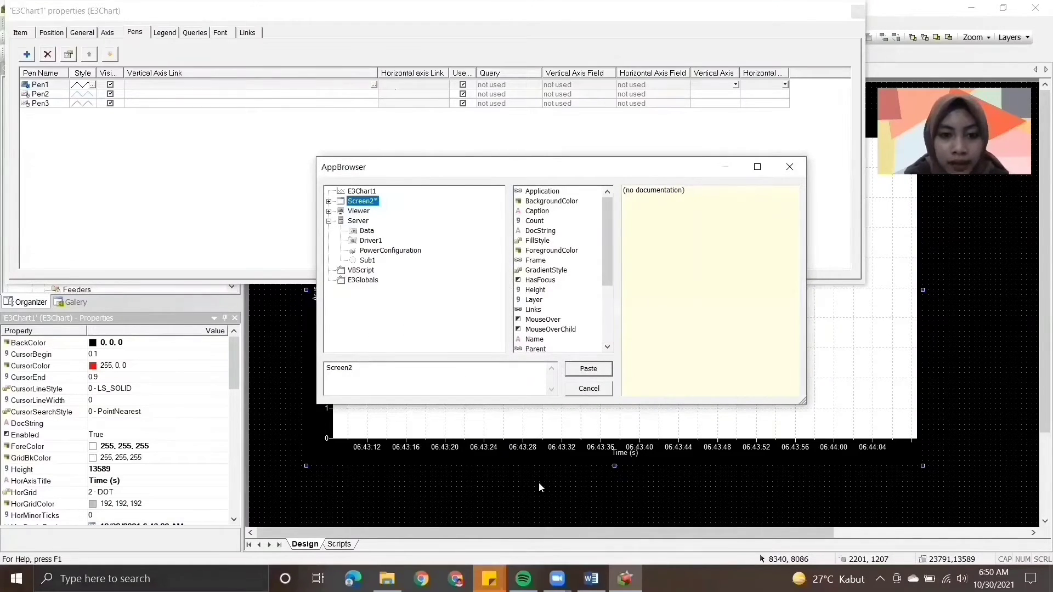
- Recheck the link example in Word, return to Elipse Power Studio and select AnalogMeasurement1 under Server > Sub1 > Breaker1 > Measurements
{"action": "left_click", "coordinate": [591, 579]}
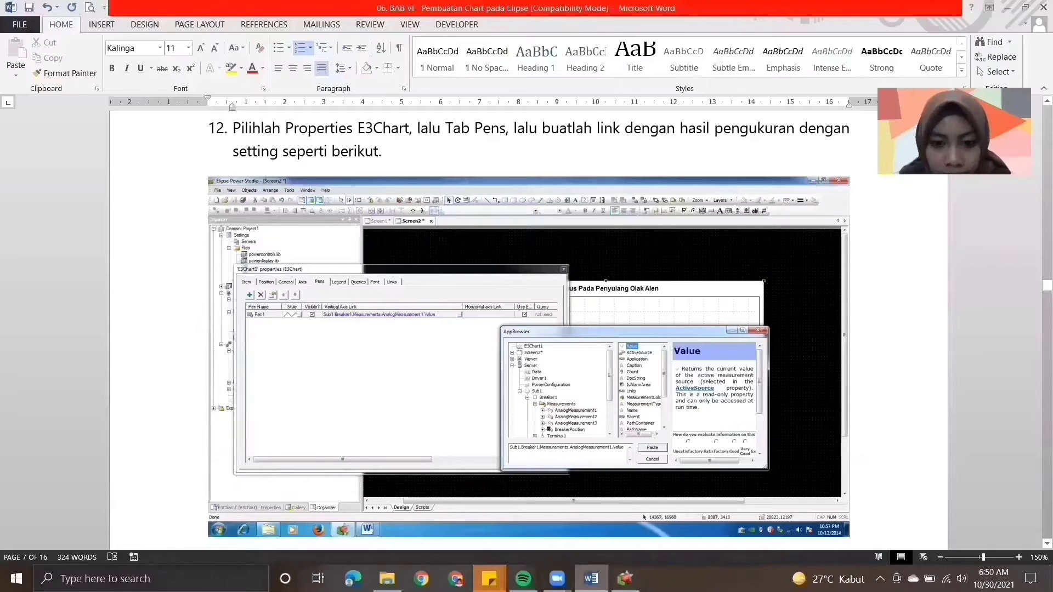
{"action": "key", "text": "alt+Tab"}
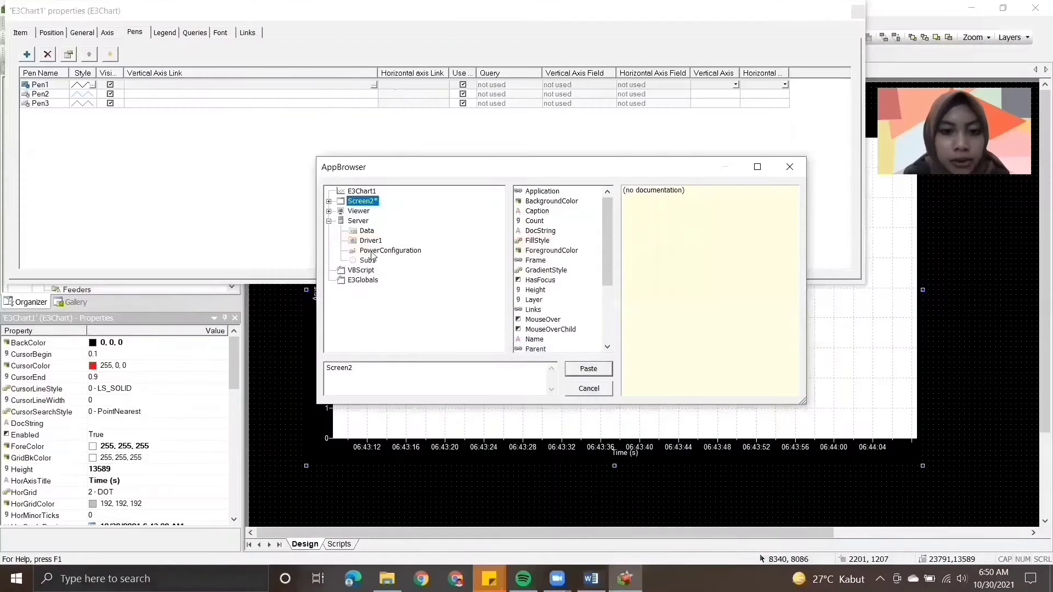
{"action": "left_click", "coordinate": [367, 262]}
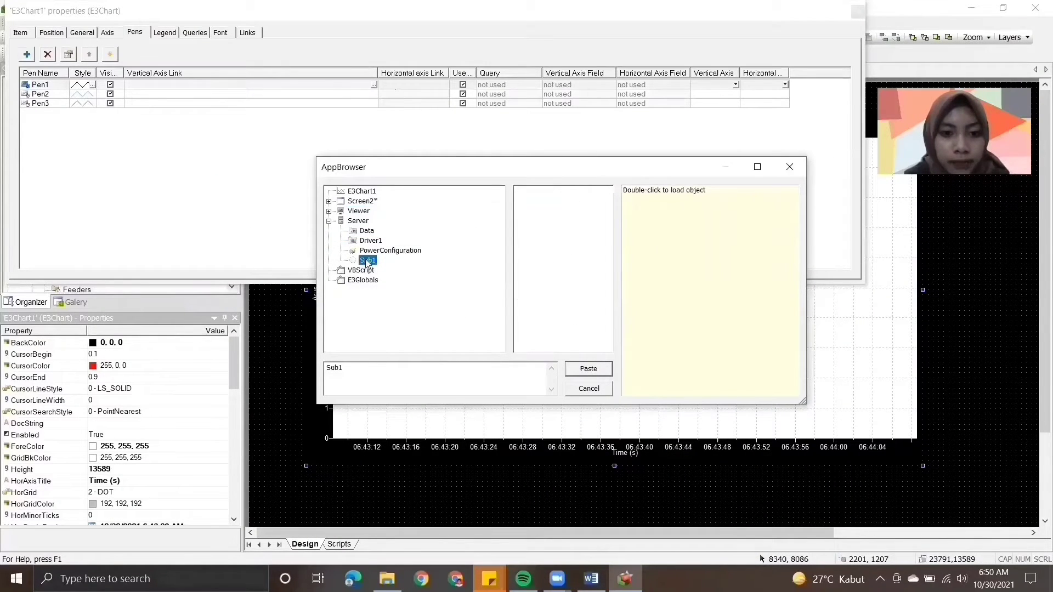
{"action": "double_click", "coordinate": [368, 261]}
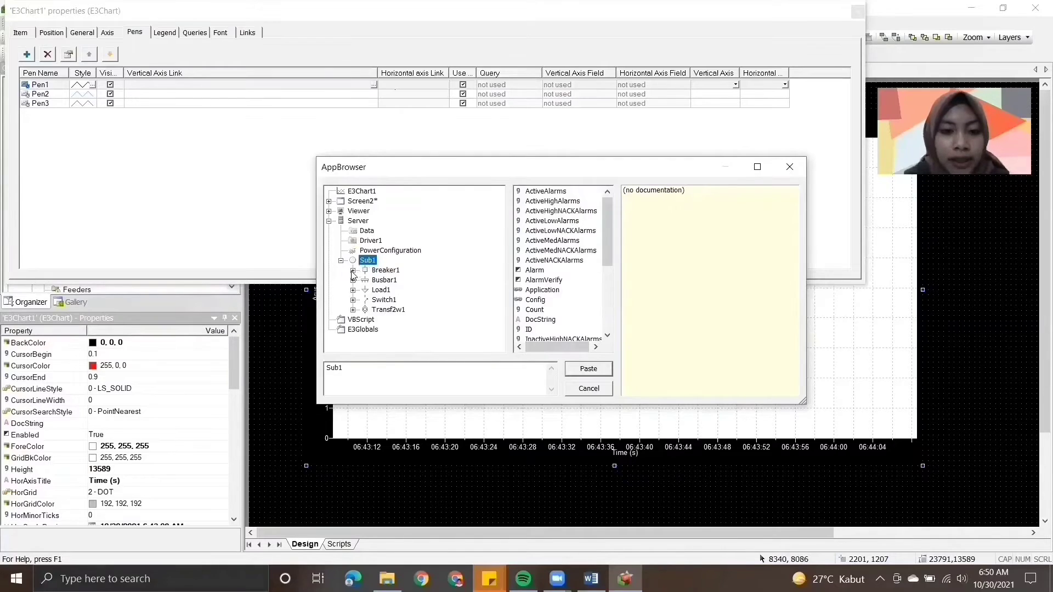
{"action": "left_click", "coordinate": [354, 271]}
{"action": "left_click", "coordinate": [365, 281]}
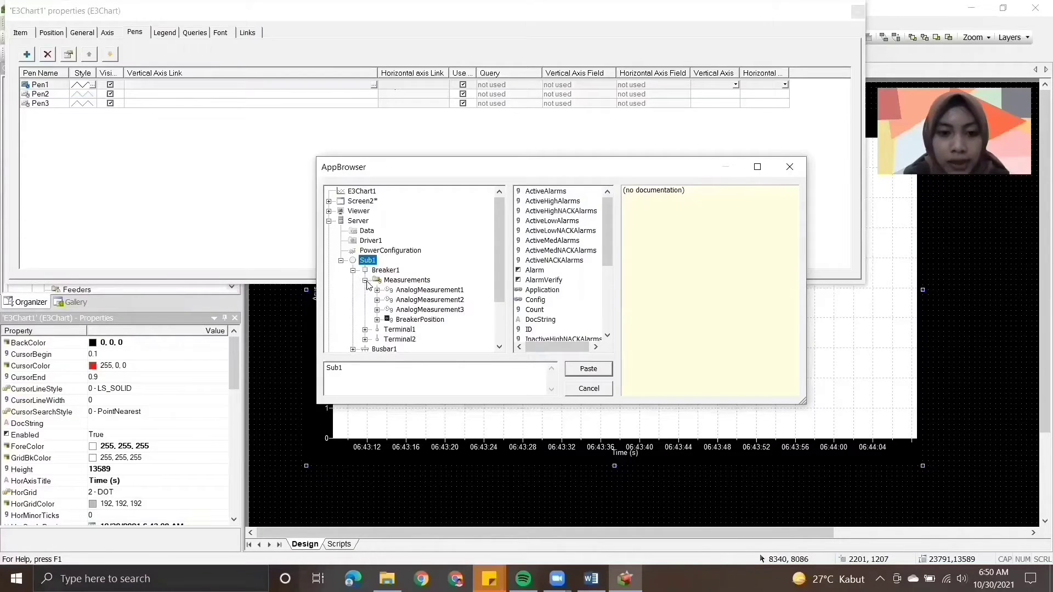
{"action": "left_click", "coordinate": [402, 292]}
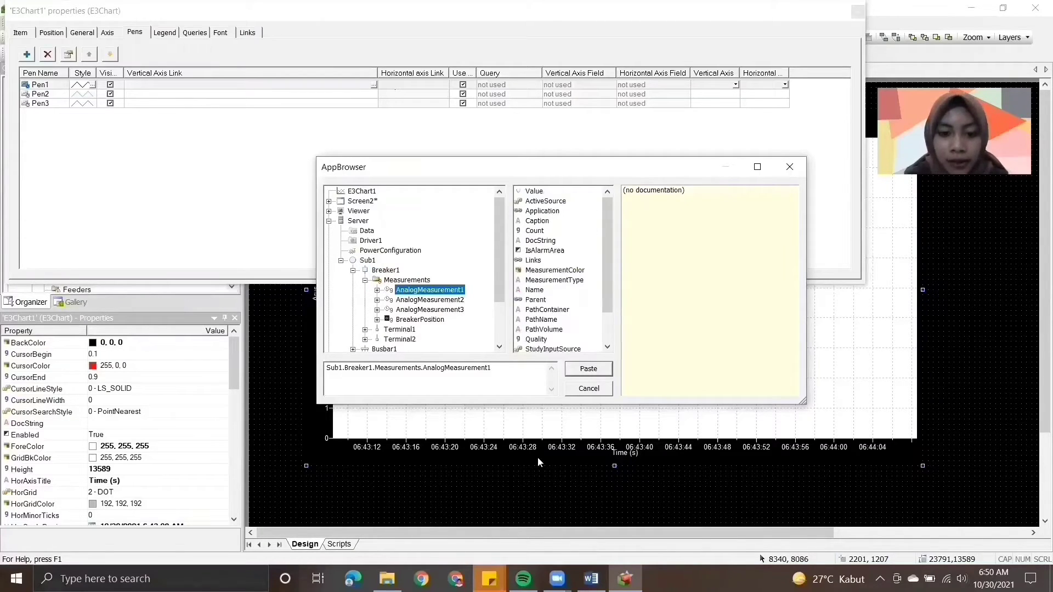
- Compare with the Word example again and link Pen1's vertical axis to Sub1.Breaker1.Measurements.AnalogMeasurement1.Value in Elipse Power Studio
{"action": "left_click", "coordinate": [591, 579]}
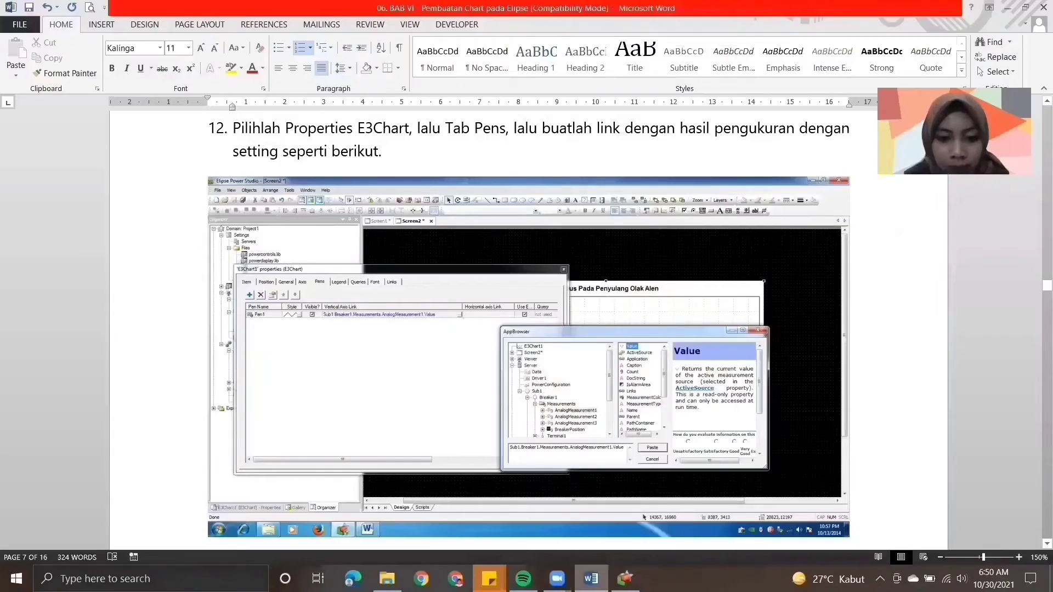
{"action": "left_click", "coordinate": [626, 578]}
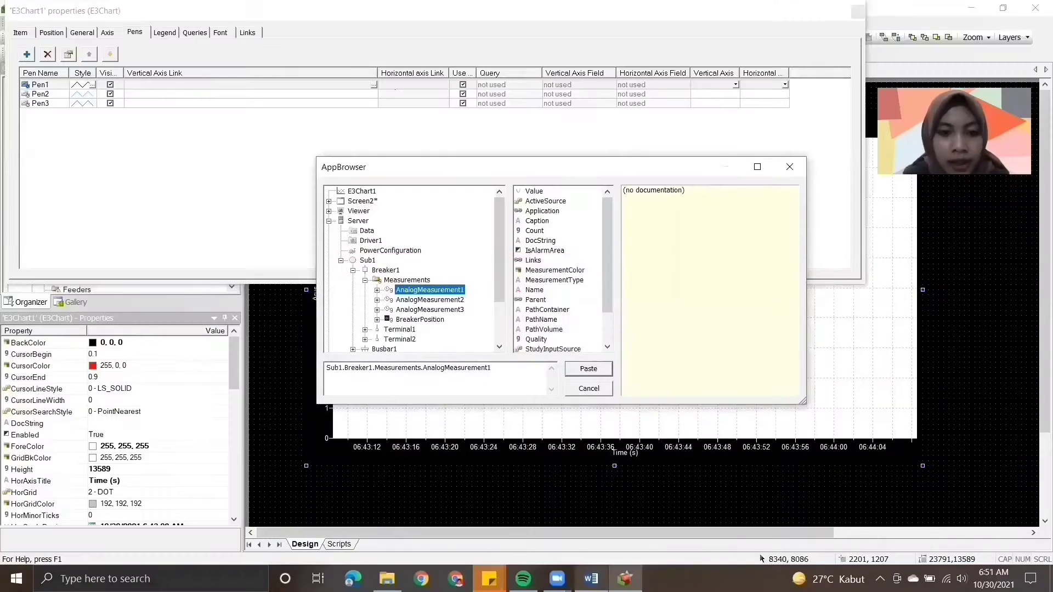
{"action": "left_click", "coordinate": [592, 579]}
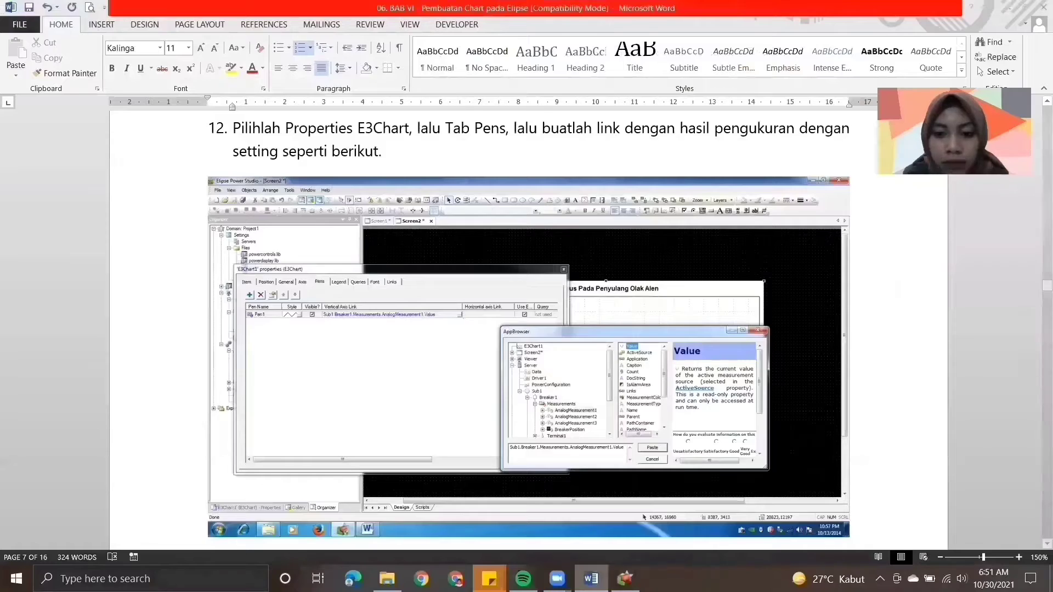
{"action": "left_click", "coordinate": [591, 579]}
{"action": "left_click", "coordinate": [534, 191]}
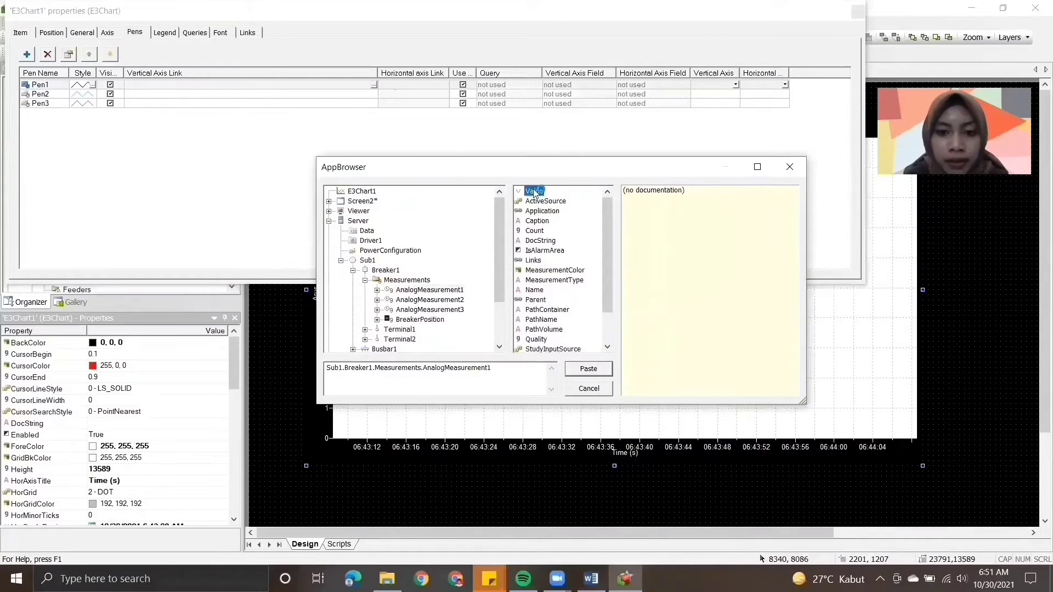
{"action": "left_click", "coordinate": [586, 371]}
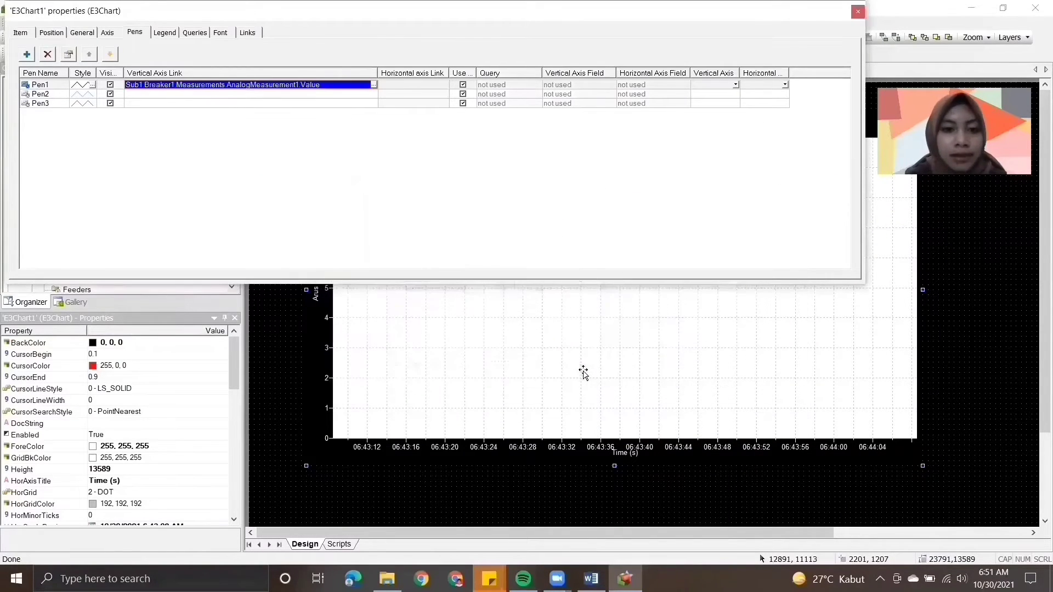
- Link Pen2's vertical axis to Sub1.Breaker1.Measurements.AnalogMeasurement2.Value
{"action": "left_click", "coordinate": [375, 94]}
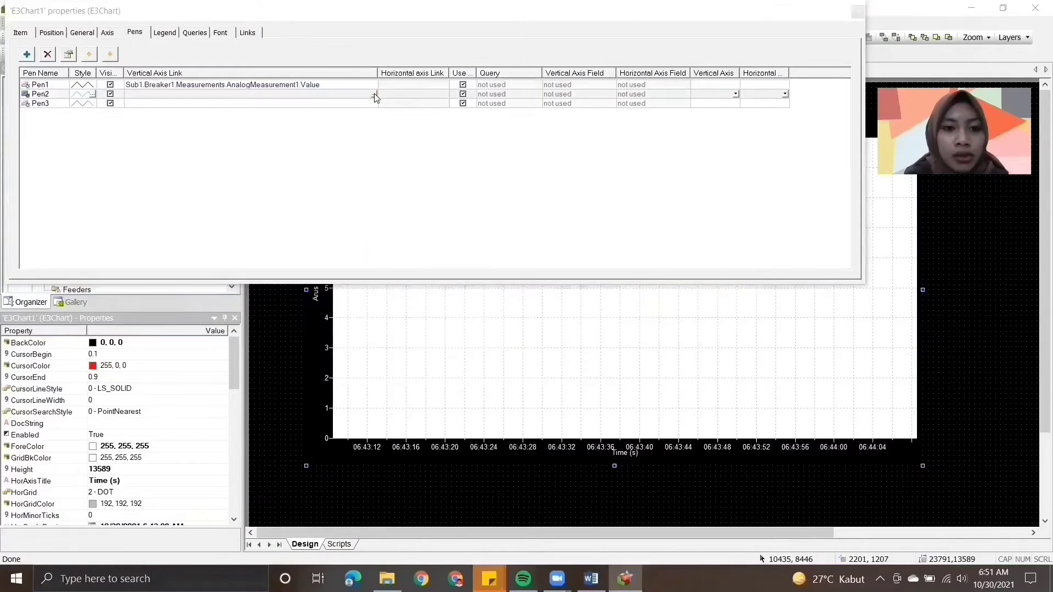
{"action": "left_click", "coordinate": [374, 94]}
{"action": "left_click", "coordinate": [418, 302]}
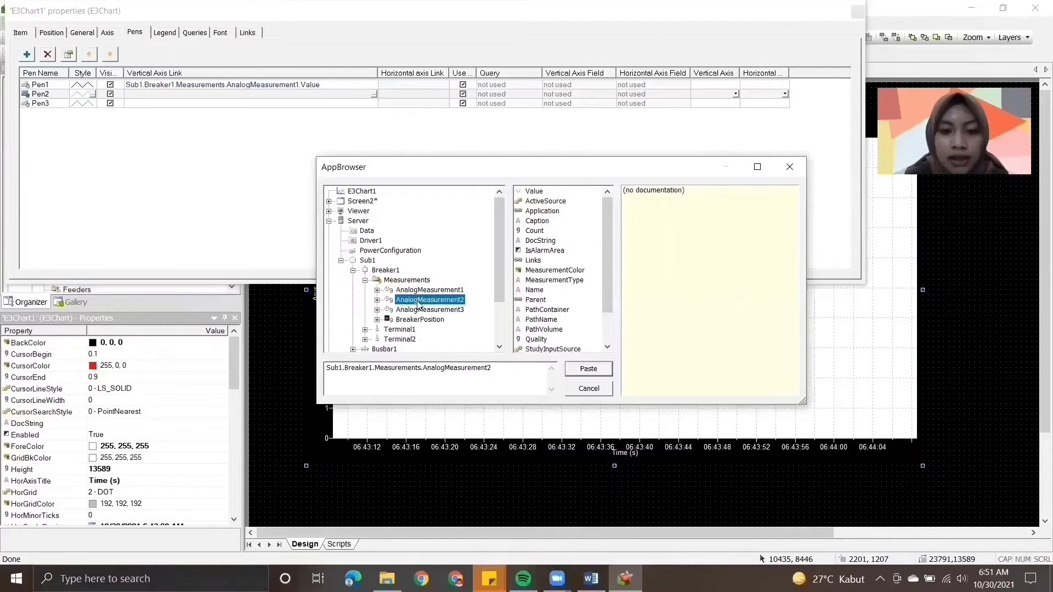
{"action": "left_click", "coordinate": [534, 192]}
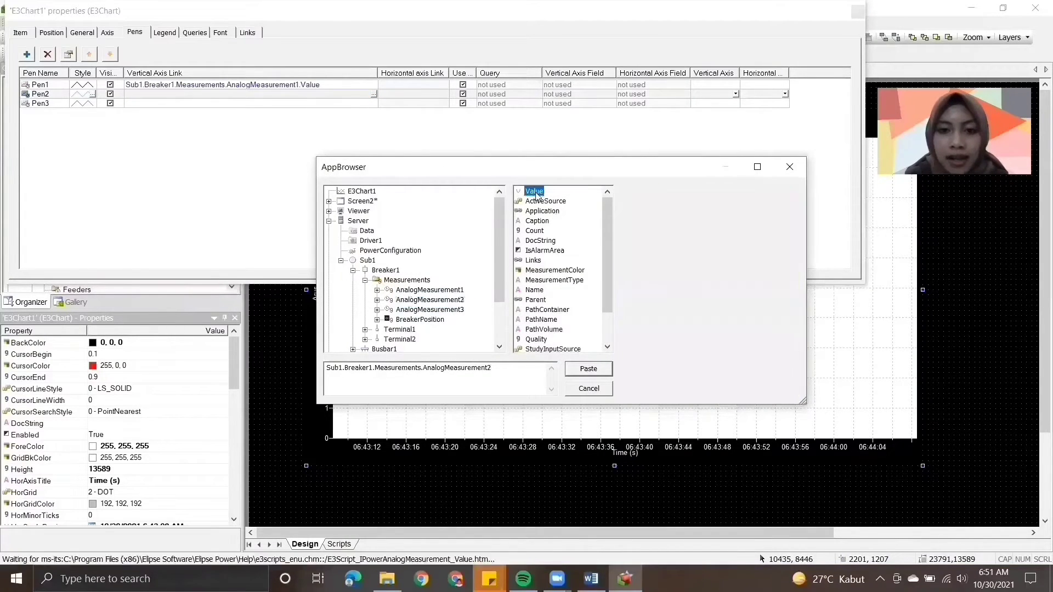
{"action": "left_click", "coordinate": [588, 369]}
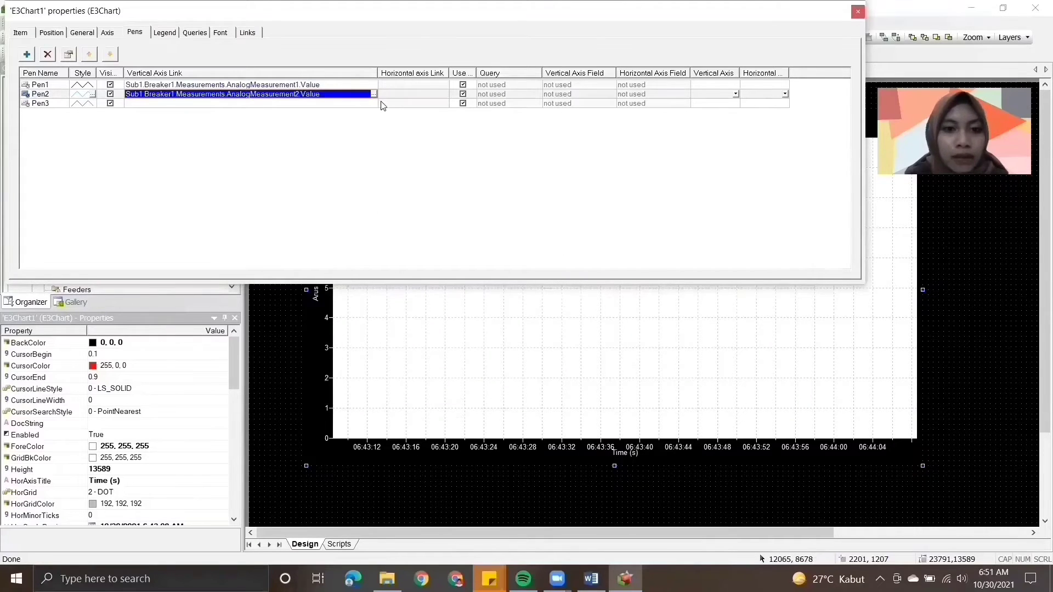
- Link Pen3's vertical axis to Sub1.Breaker1.Measurements.AnalogMeasurement3.Value
{"action": "double_click", "coordinate": [374, 104]}
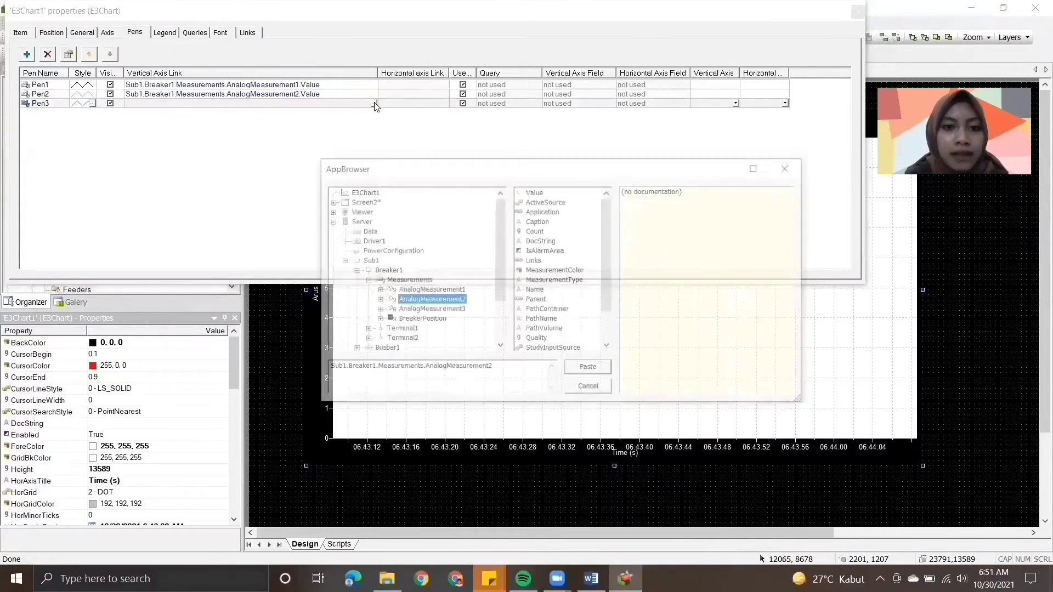
{"action": "left_click", "coordinate": [453, 310]}
{"action": "left_click", "coordinate": [535, 192]}
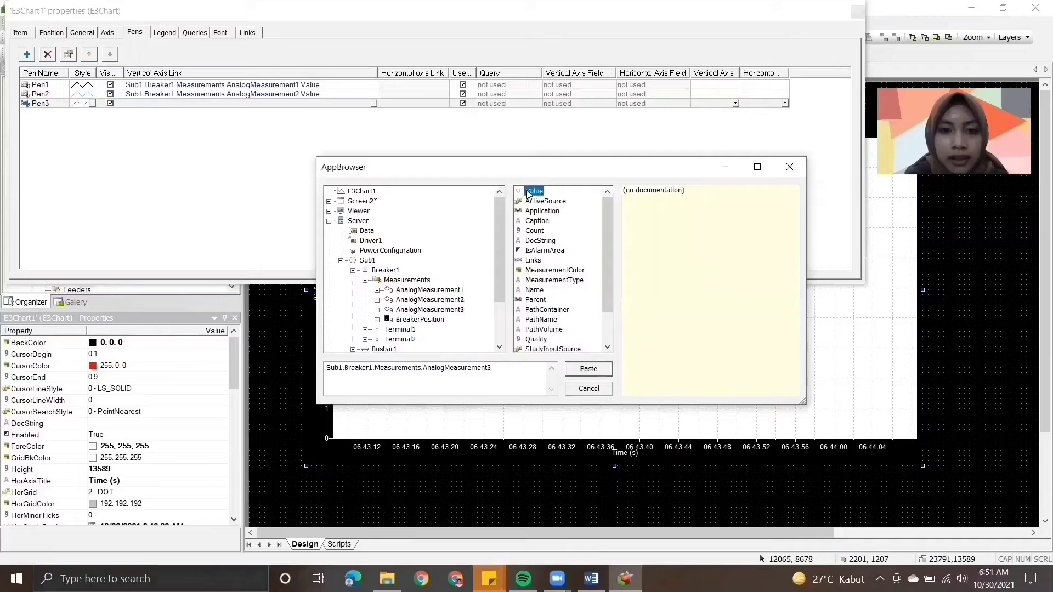
{"action": "left_click", "coordinate": [587, 370]}
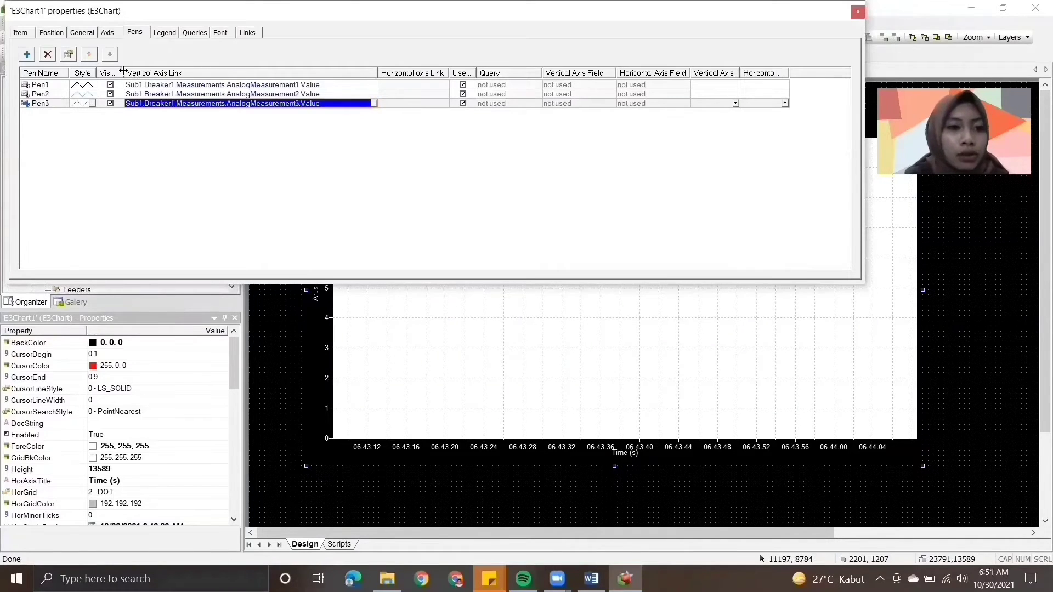
- Widen the Visible? column of the pen list and accept Pen1's style with Black as main color
{"action": "left_click_drag", "start_coordinate": [119, 71], "coordinate": [135, 72]}
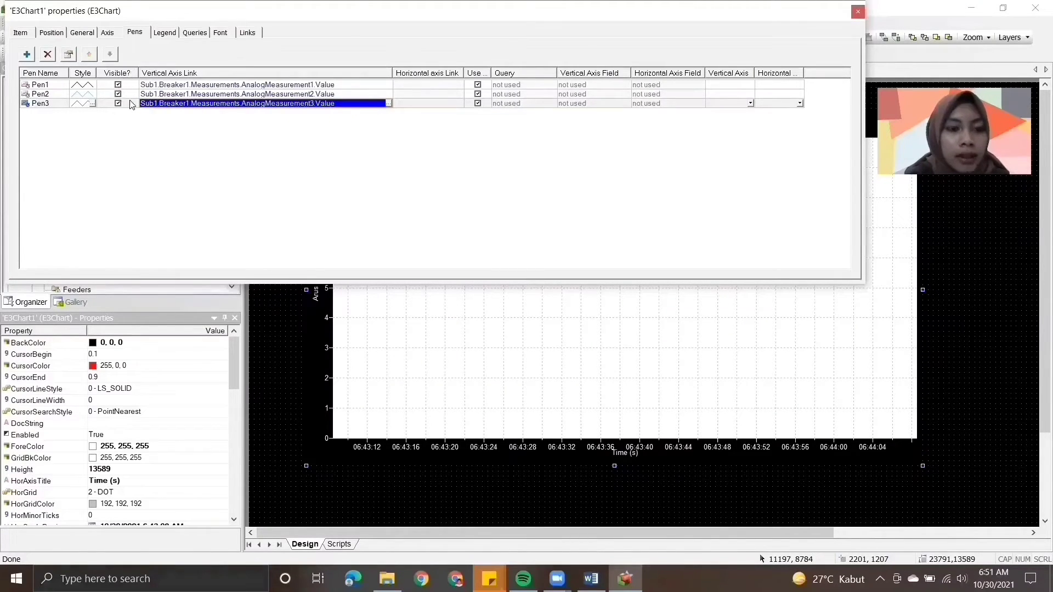
{"action": "left_click", "coordinate": [93, 82]}
{"action": "left_click", "coordinate": [93, 82]}
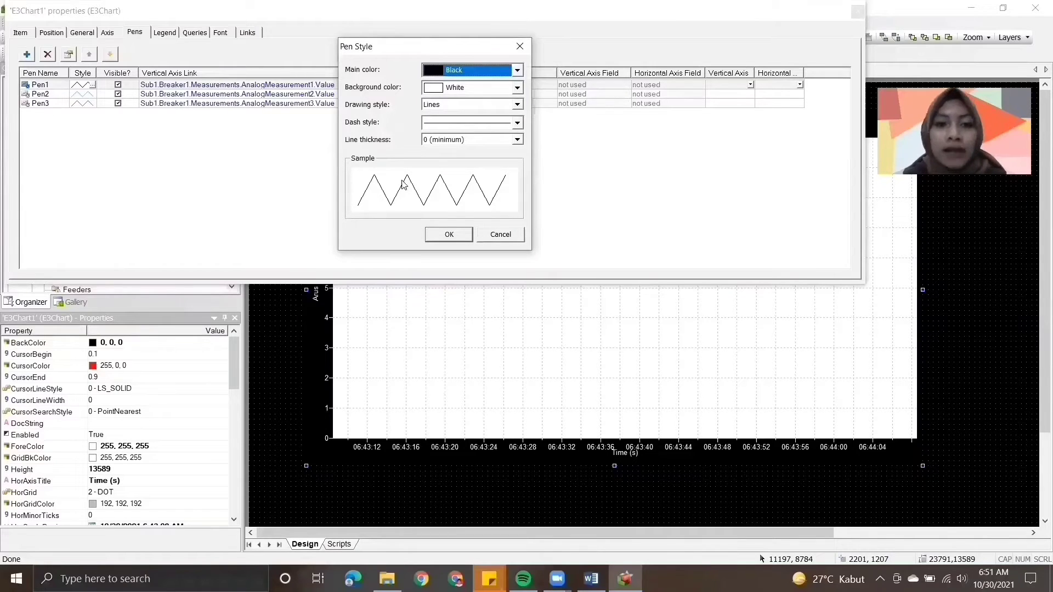
{"action": "left_click", "coordinate": [461, 236]}
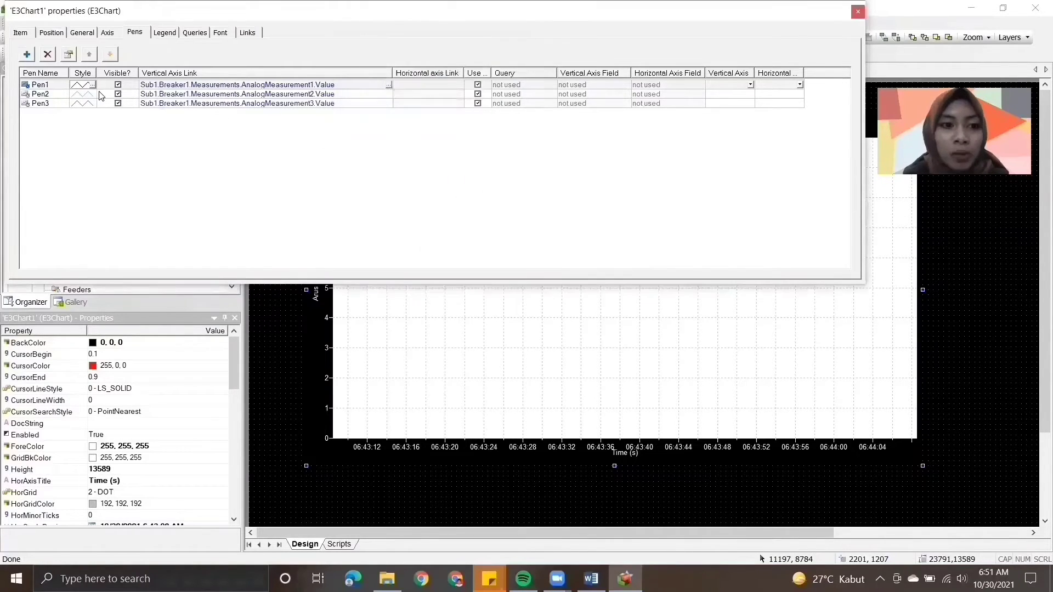
- Set the main color of Pen2's line style to Brown
{"action": "left_click", "coordinate": [101, 96]}
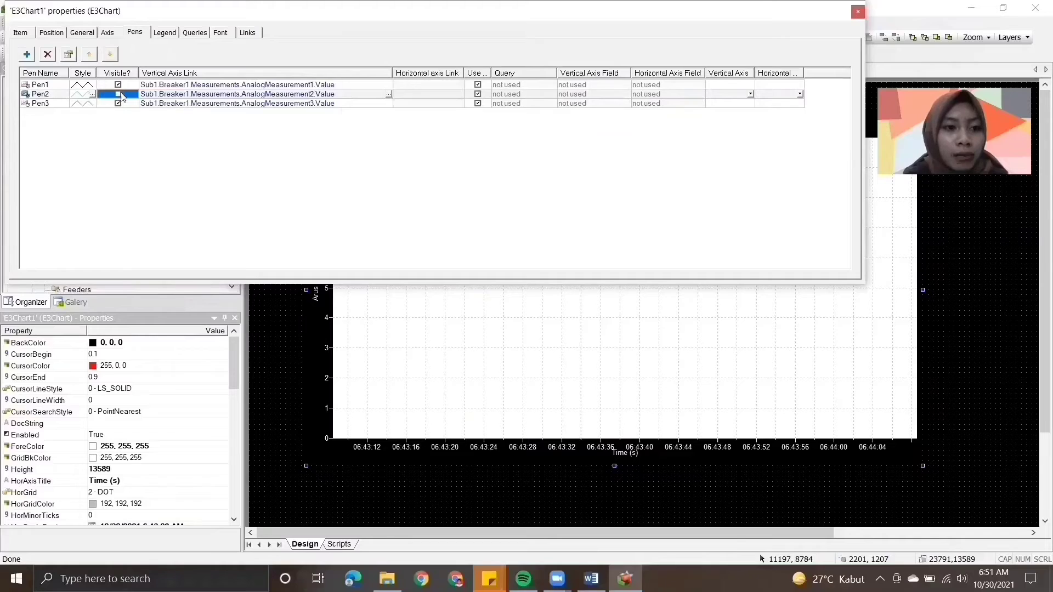
{"action": "left_click", "coordinate": [92, 95]}
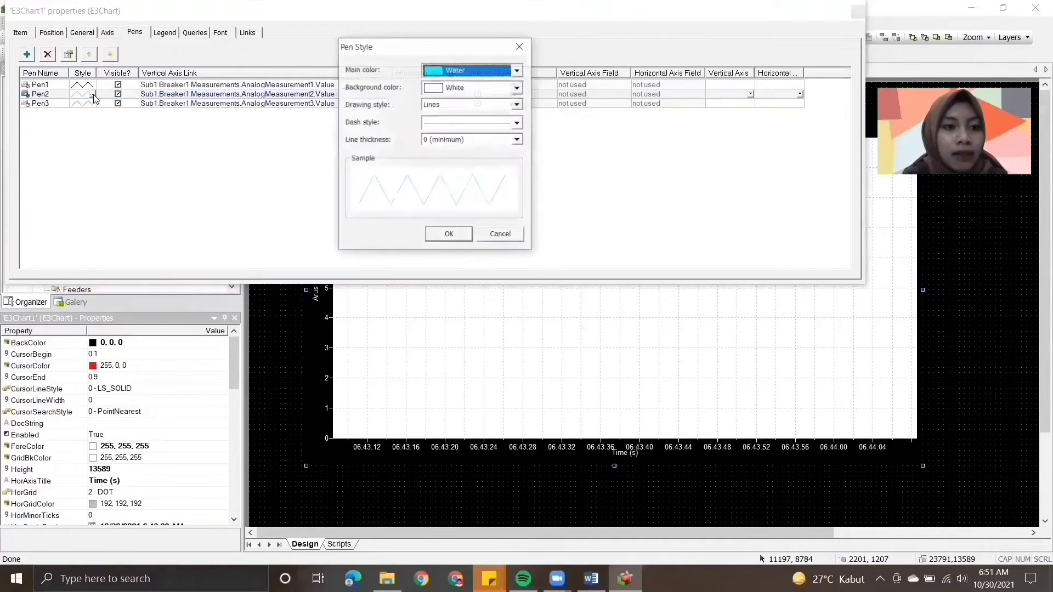
{"action": "left_click", "coordinate": [517, 69]}
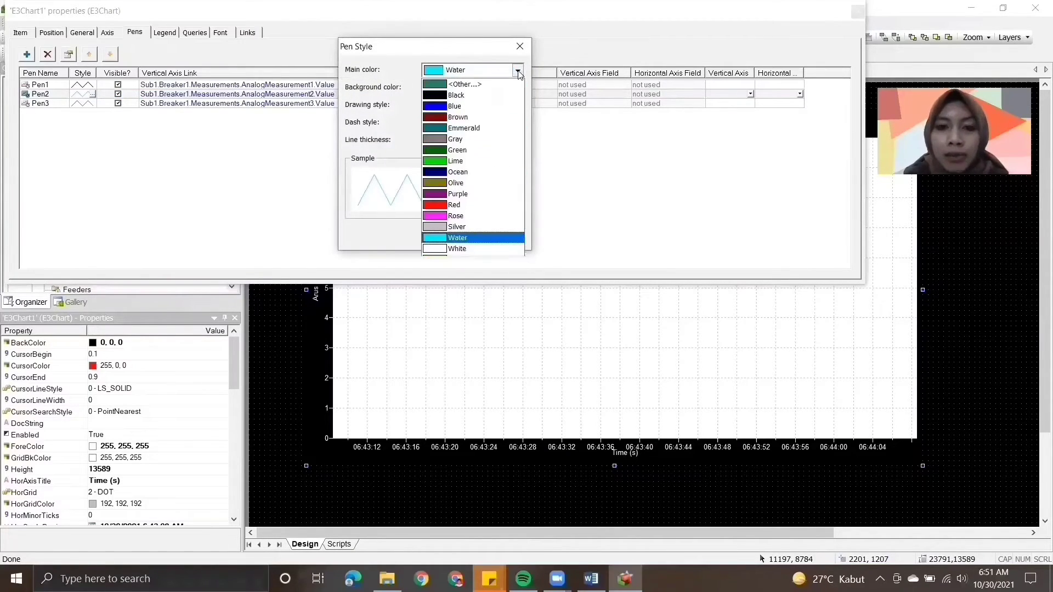
{"action": "left_click", "coordinate": [483, 119]}
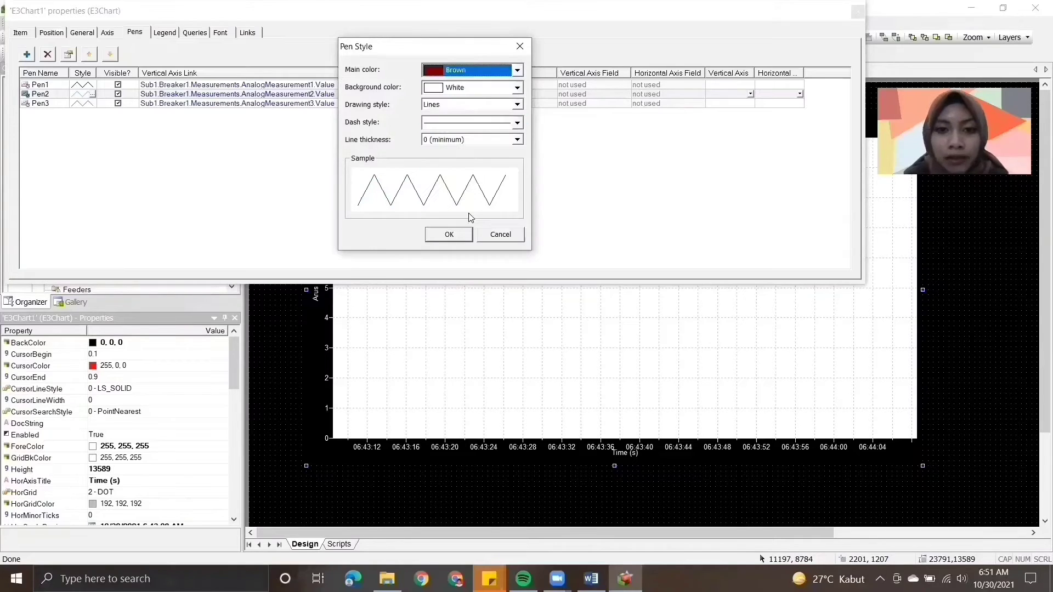
{"action": "left_click", "coordinate": [454, 238]}
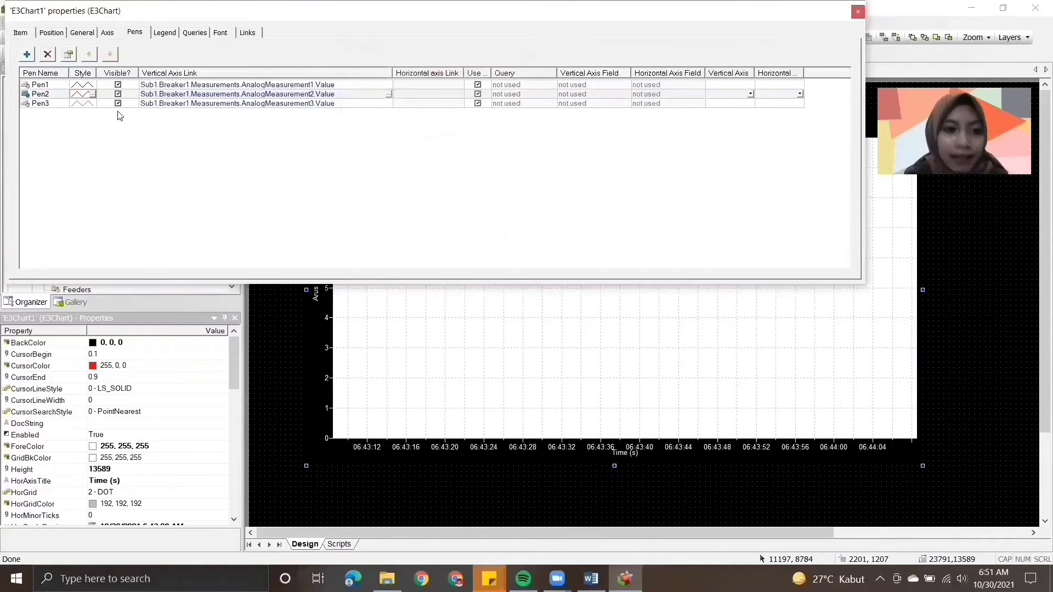
- Set the main color of Pen3's line style to Green
{"action": "double_click", "coordinate": [93, 104]}
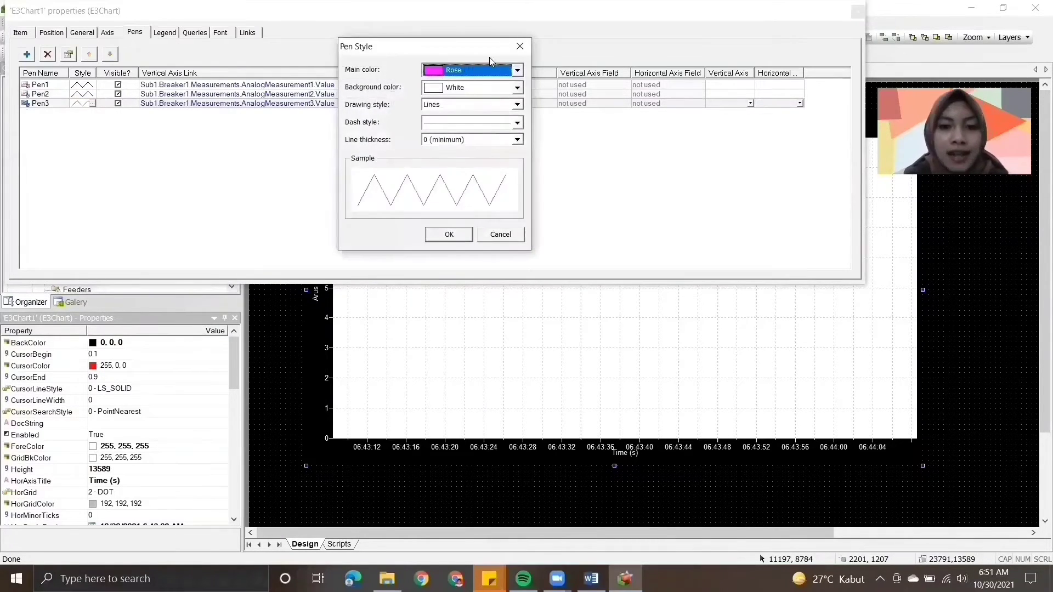
{"action": "left_click", "coordinate": [517, 70]}
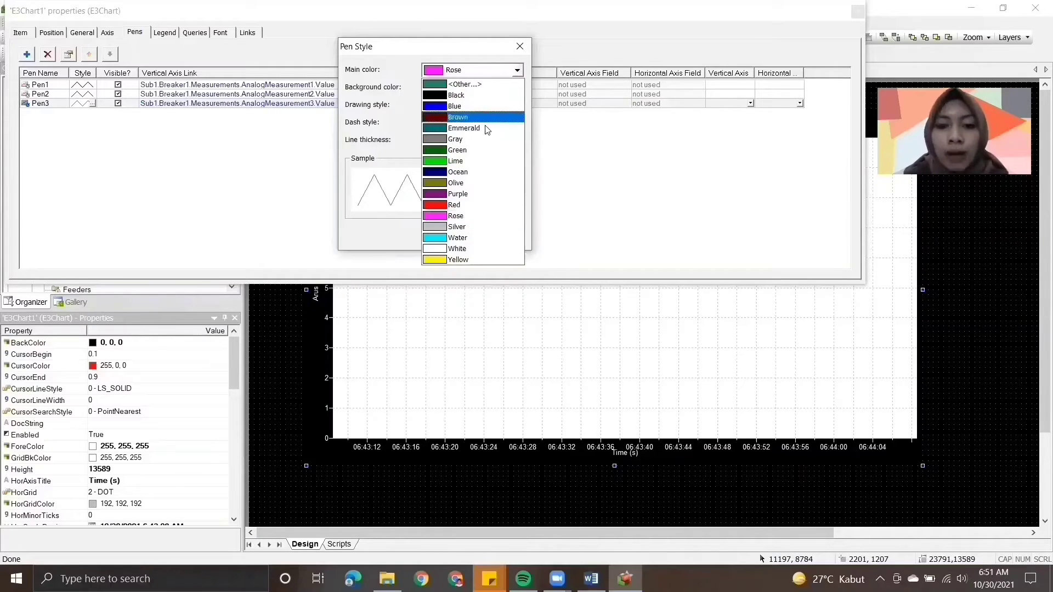
{"action": "left_click", "coordinate": [475, 150]}
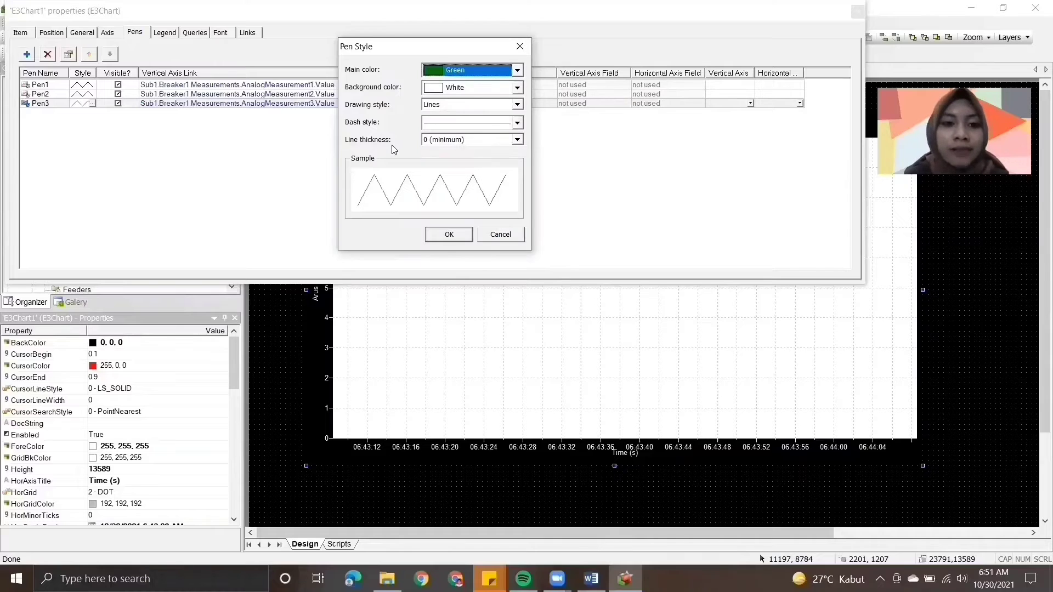
{"action": "left_click", "coordinate": [461, 235]}
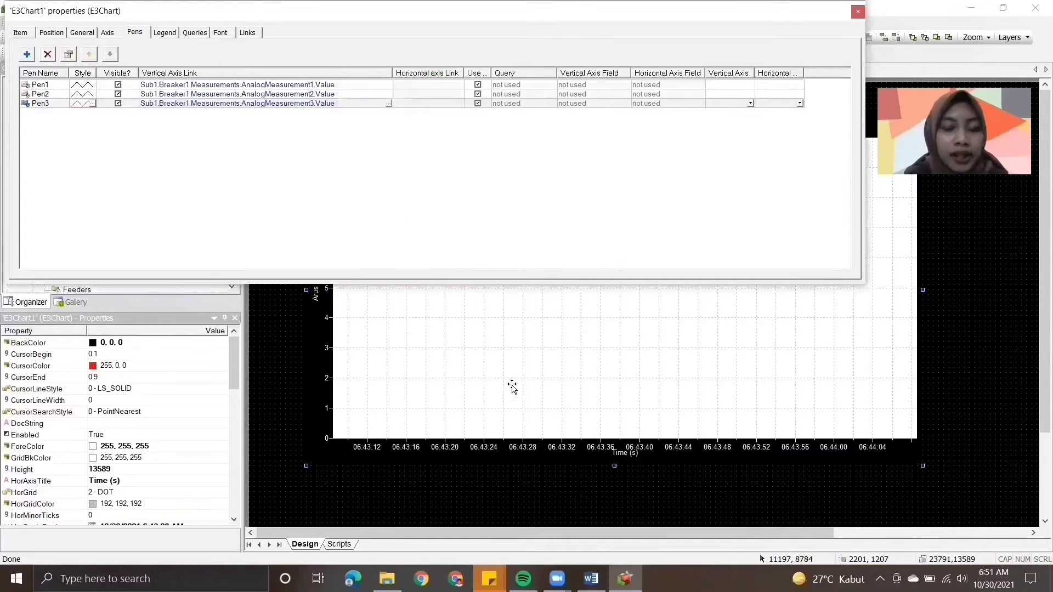
- Switch to the Word module and read instructions 13 and 14 on the remaining links and the pen names
{"action": "left_click", "coordinate": [592, 579]}
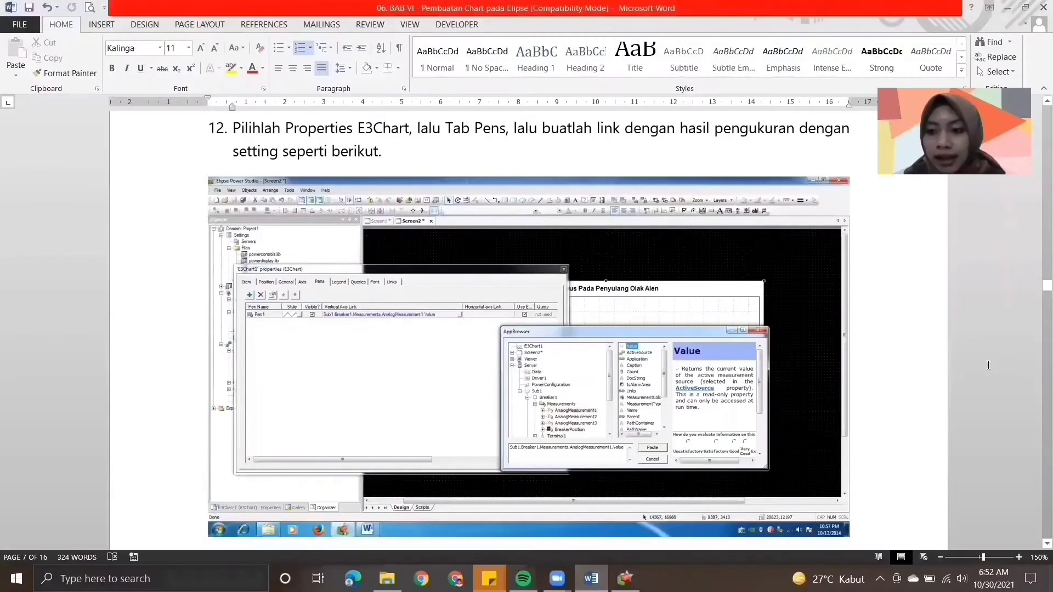
{"action": "scroll", "coordinate": [1037, 378], "scroll_direction": "down", "scroll_amount": 7}
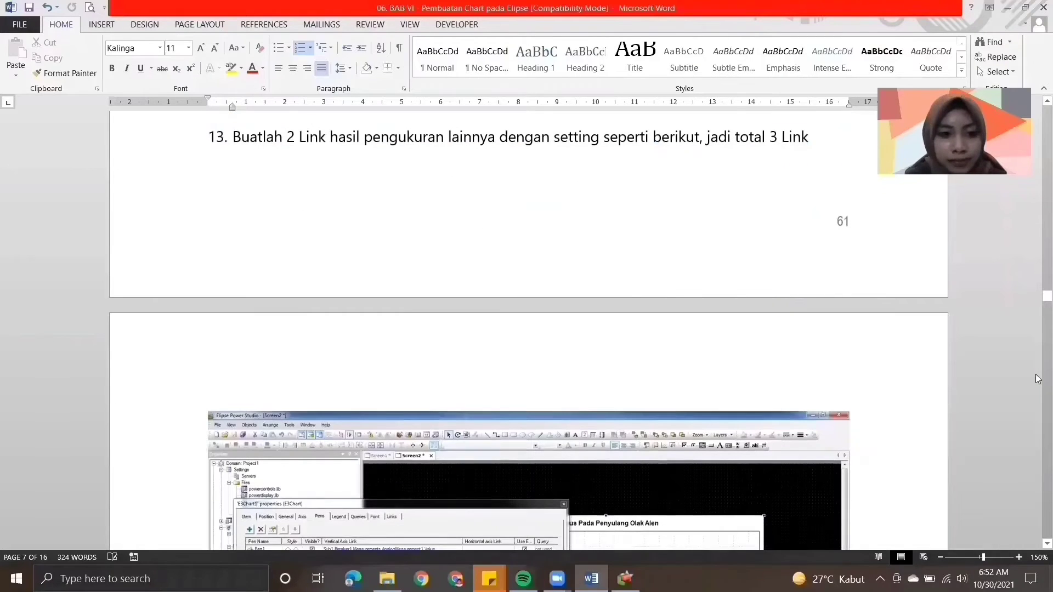
{"action": "scroll", "coordinate": [1038, 379], "scroll_direction": "down", "scroll_amount": 7}
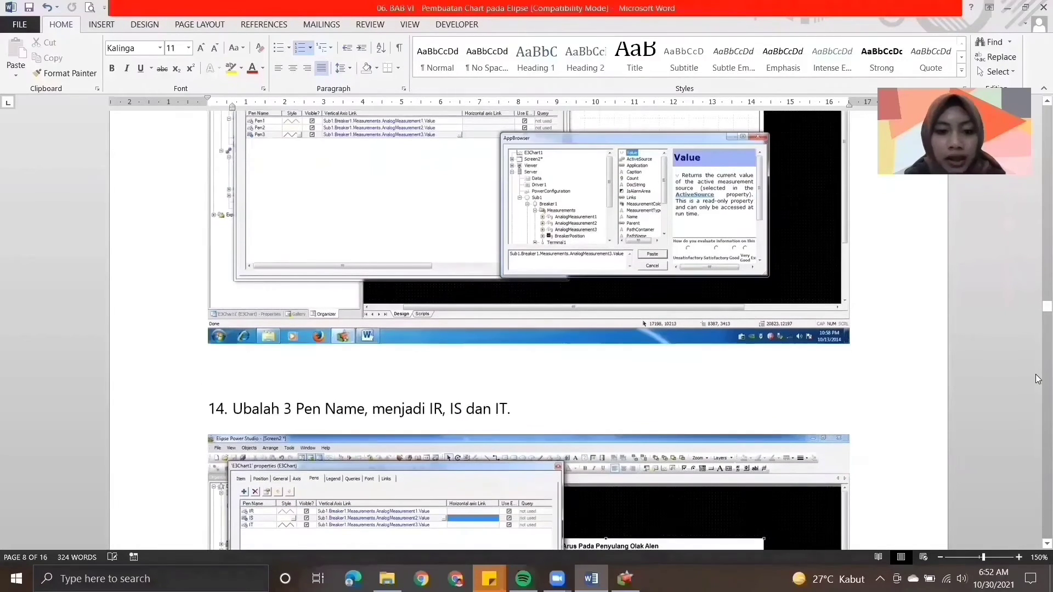
{"action": "scroll", "coordinate": [1037, 544], "scroll_direction": "down", "scroll_amount": 3}
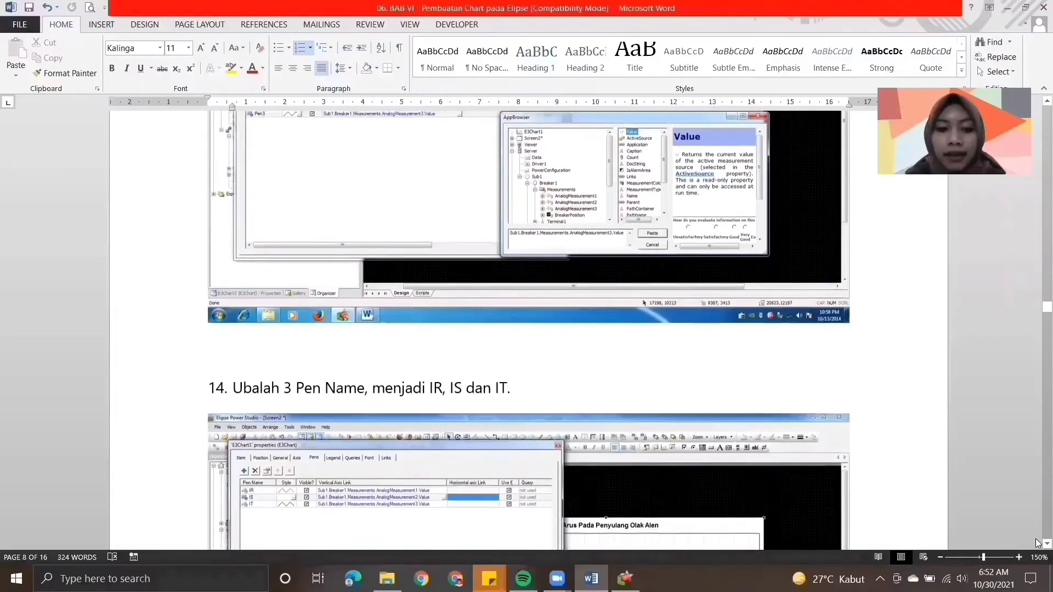
{"action": "scroll", "coordinate": [1038, 543], "scroll_direction": "down", "scroll_amount": 3}
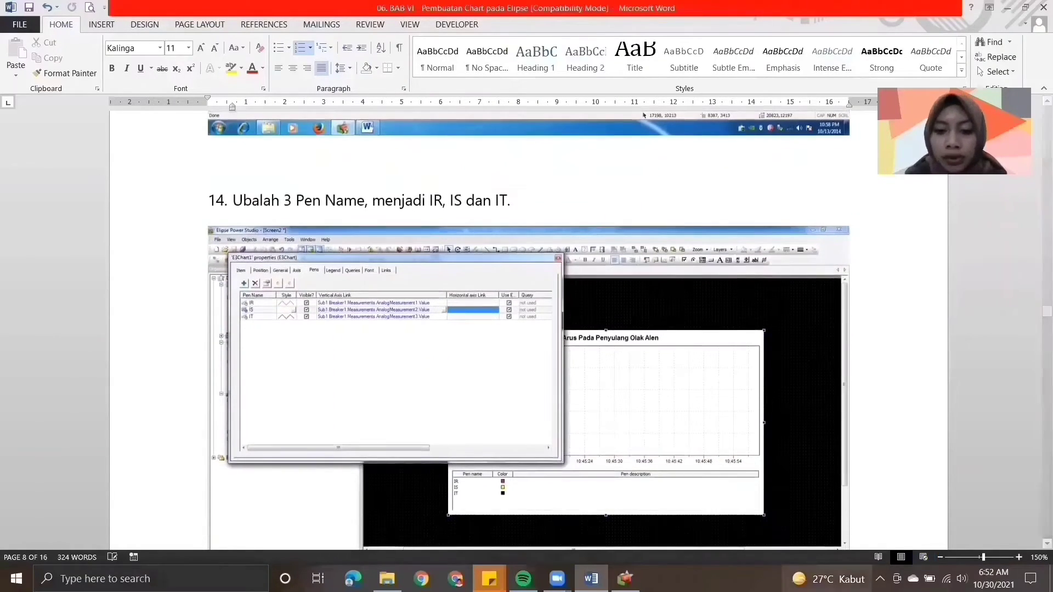
- Switch to Elipse Power Studio and rename the chart's three pens, in order, as IR, IS and IT
{"action": "left_click", "coordinate": [625, 579]}
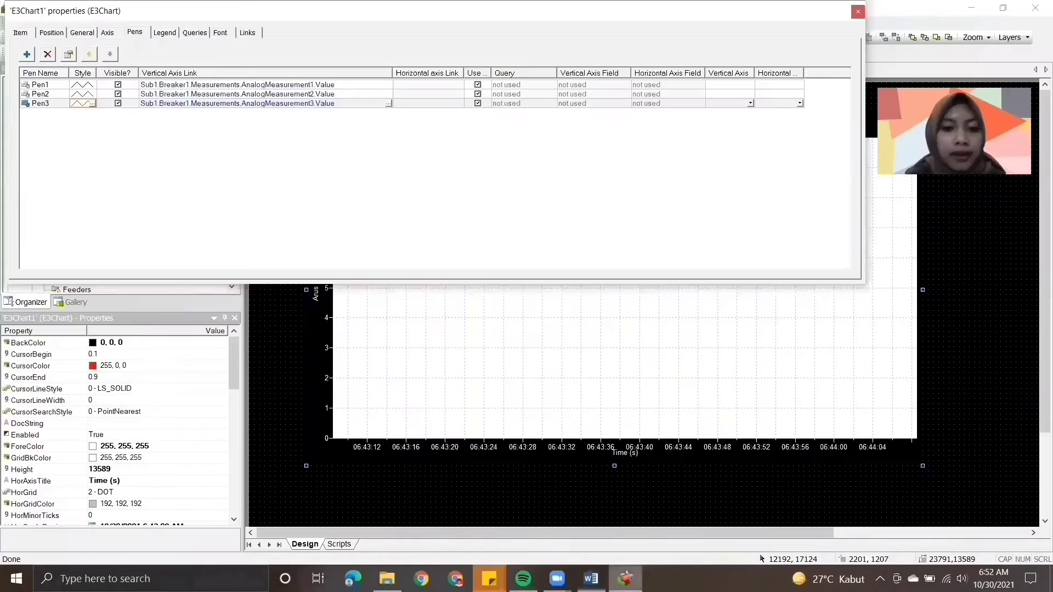
{"action": "left_click", "coordinate": [44, 86]}
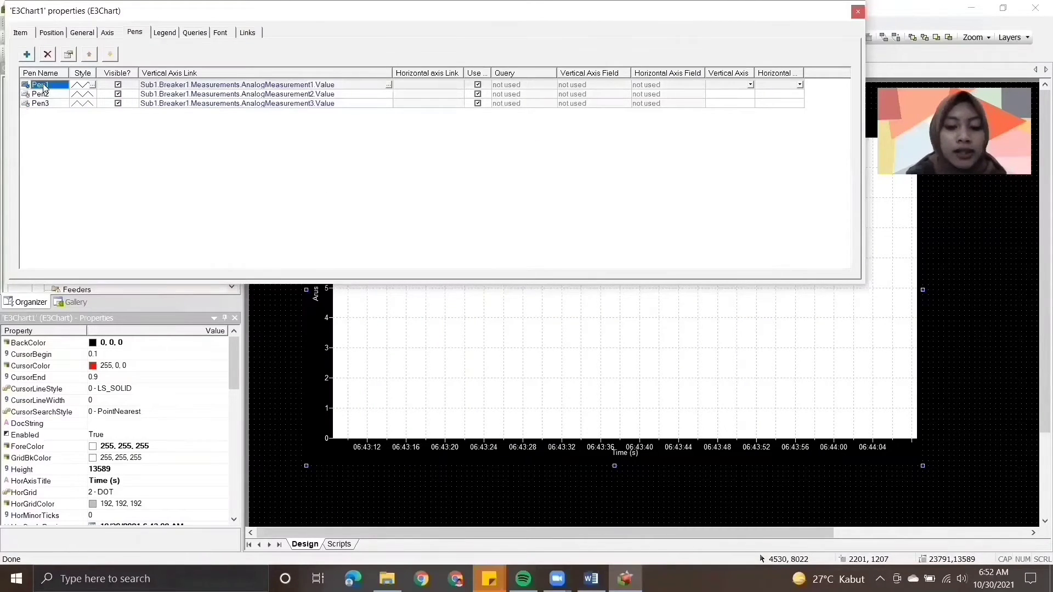
{"action": "type", "text": "IR"}
{"action": "left_click", "coordinate": [44, 92]}
{"action": "type", "text": "IS"}
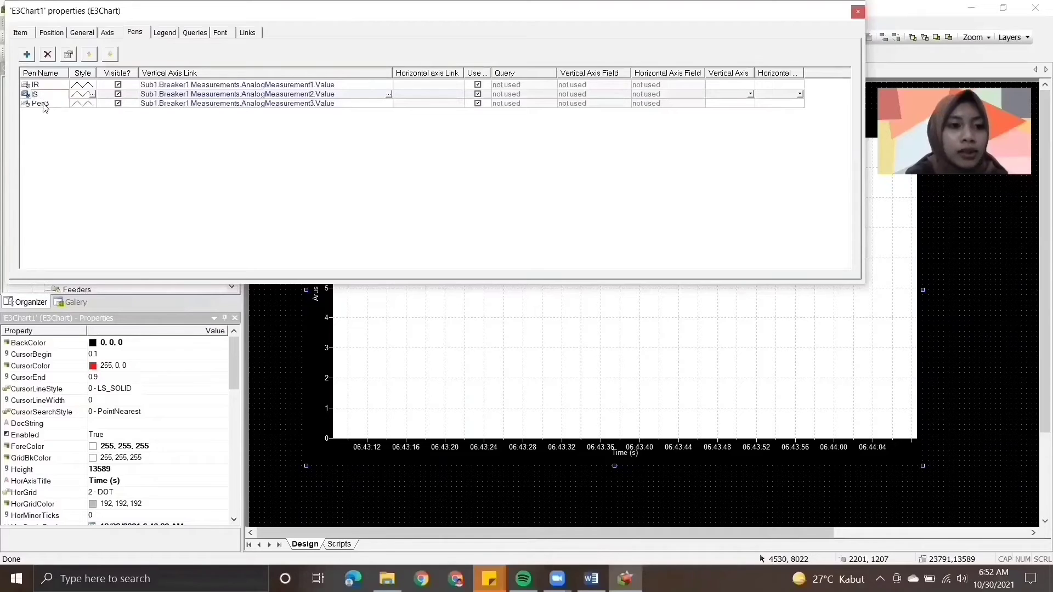
{"action": "left_click", "coordinate": [44, 104]}
{"action": "type", "text": "IT"}
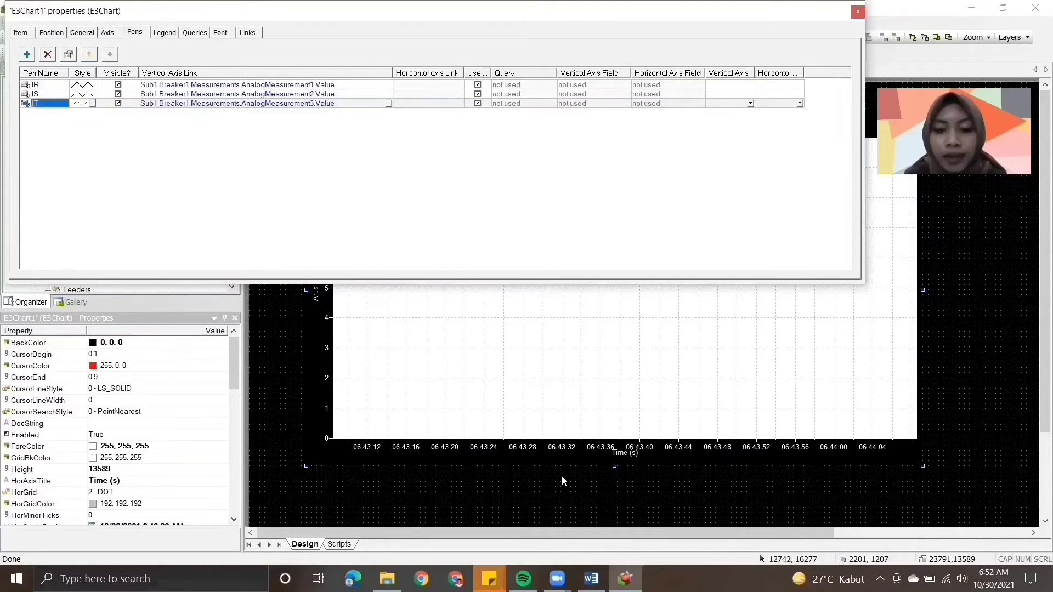
- Check instruction 15 in the Word module and add Pen name to the E3Chart legend's selected columns in Elipse Power Studio
{"action": "left_click", "coordinate": [591, 578]}
{"action": "scroll", "coordinate": [1036, 394], "scroll_direction": "down", "scroll_amount": 8}
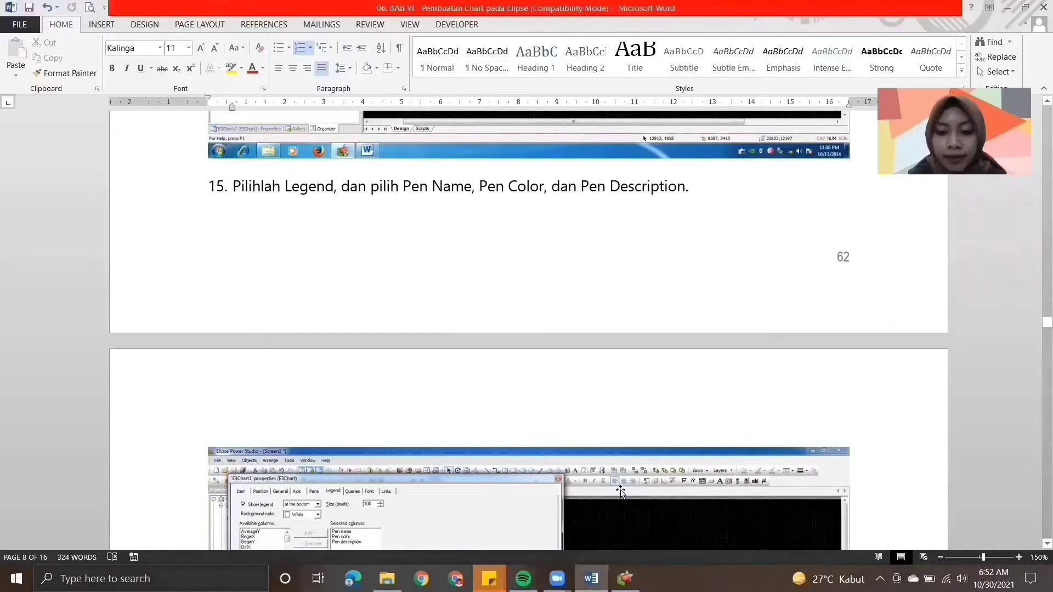
{"action": "left_click", "coordinate": [625, 579]}
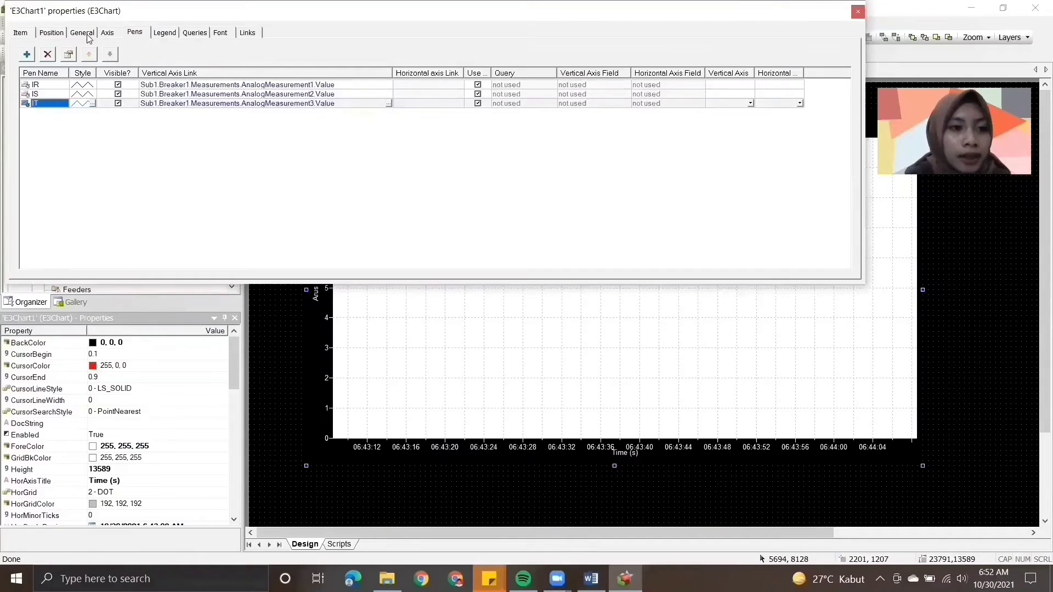
{"action": "left_click", "coordinate": [159, 35]}
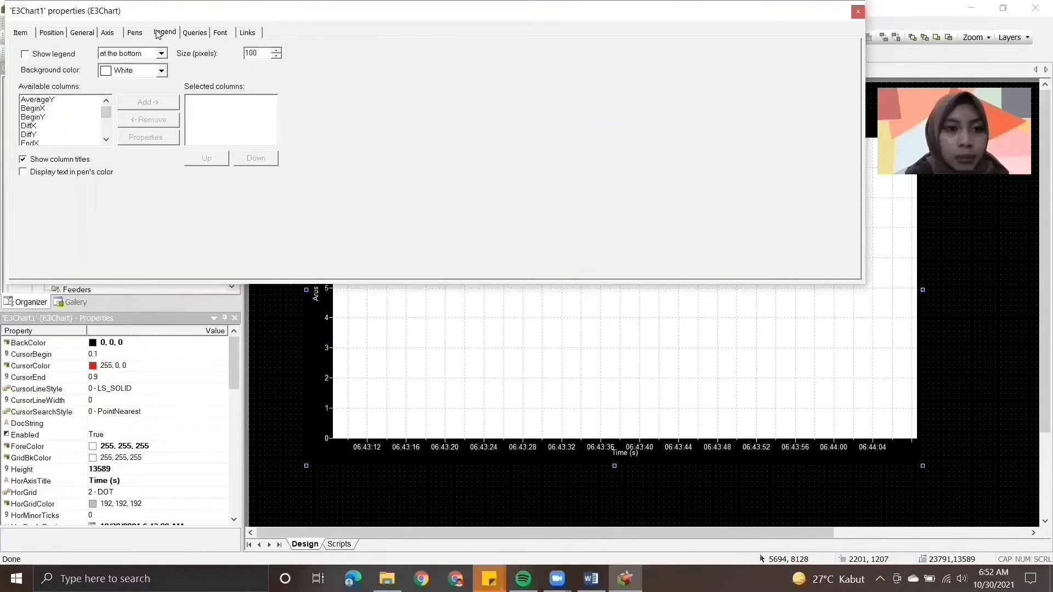
{"action": "scroll", "coordinate": [107, 127], "scroll_direction": "down", "scroll_amount": 5}
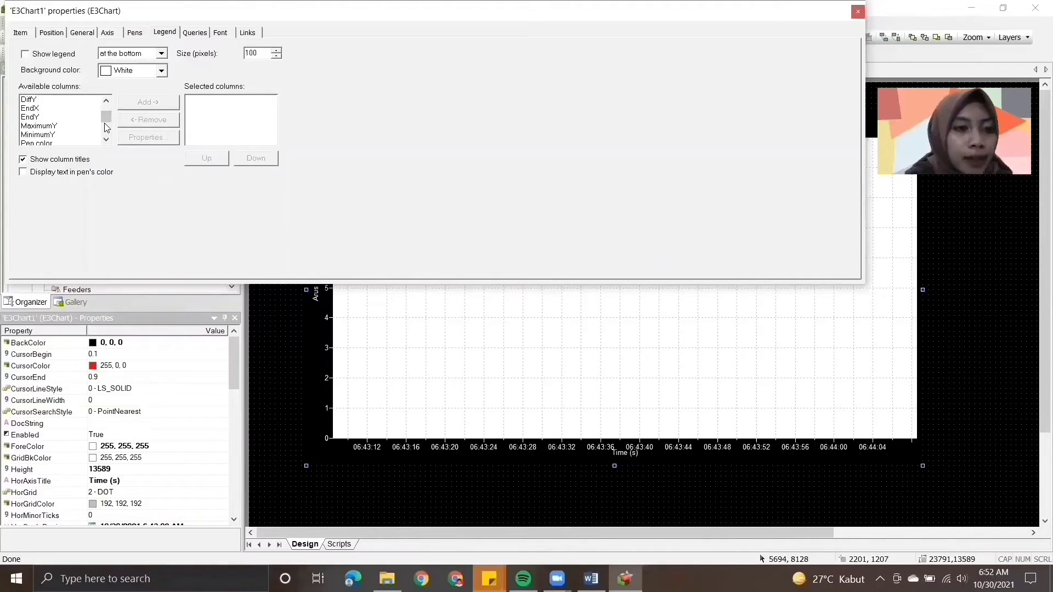
{"action": "left_click", "coordinate": [66, 128]}
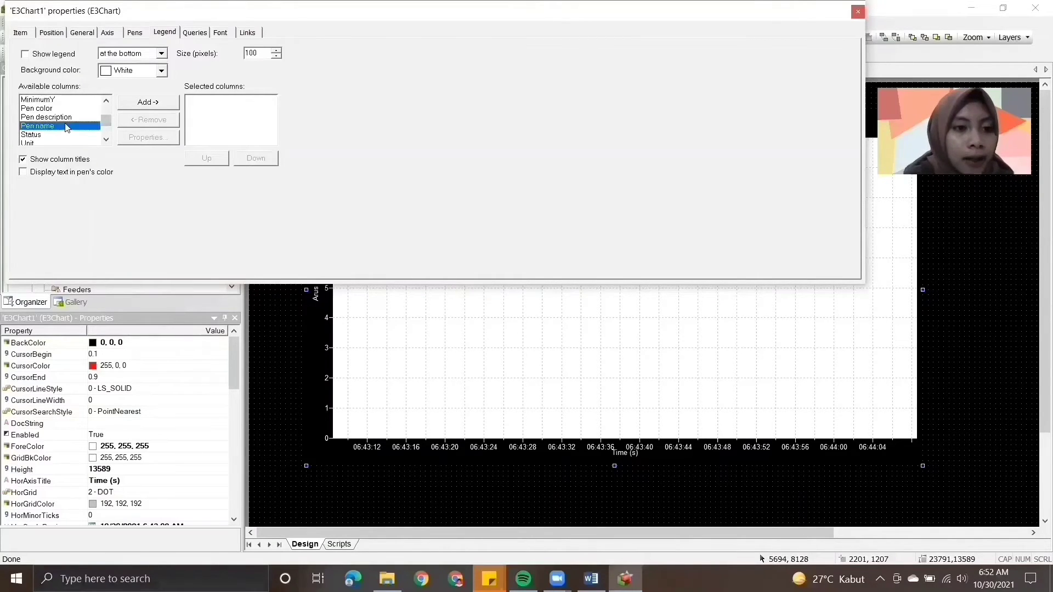
{"action": "left_click", "coordinate": [124, 108]}
- Add Pen color and Pen description to the legend's selected columns and enable Show legend
{"action": "scroll", "coordinate": [106, 137], "scroll_direction": "up", "scroll_amount": 2}
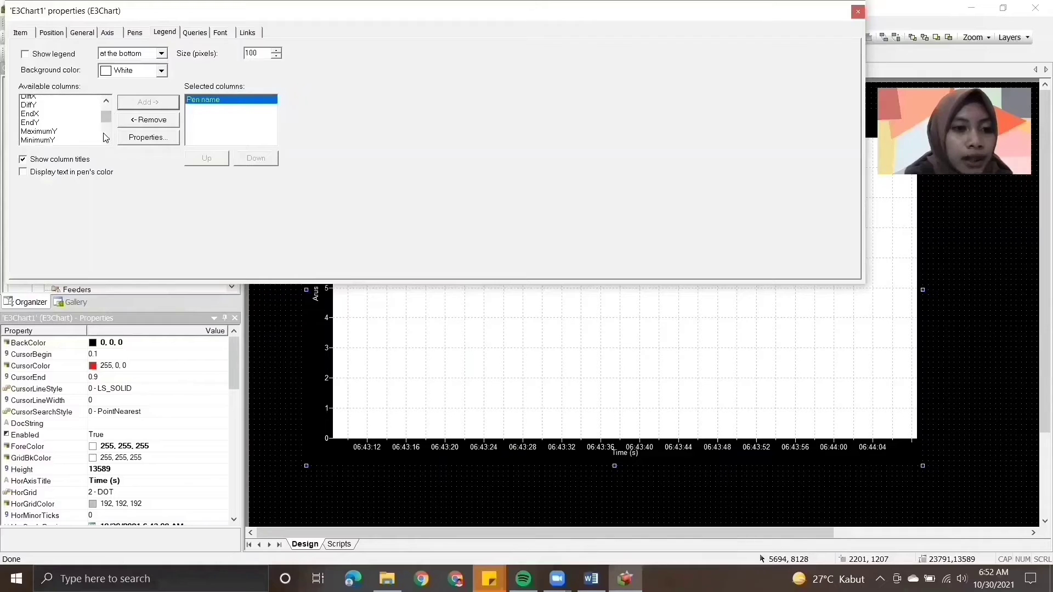
{"action": "scroll", "coordinate": [106, 137], "scroll_direction": "down", "scroll_amount": 1}
{"action": "left_click", "coordinate": [58, 110]}
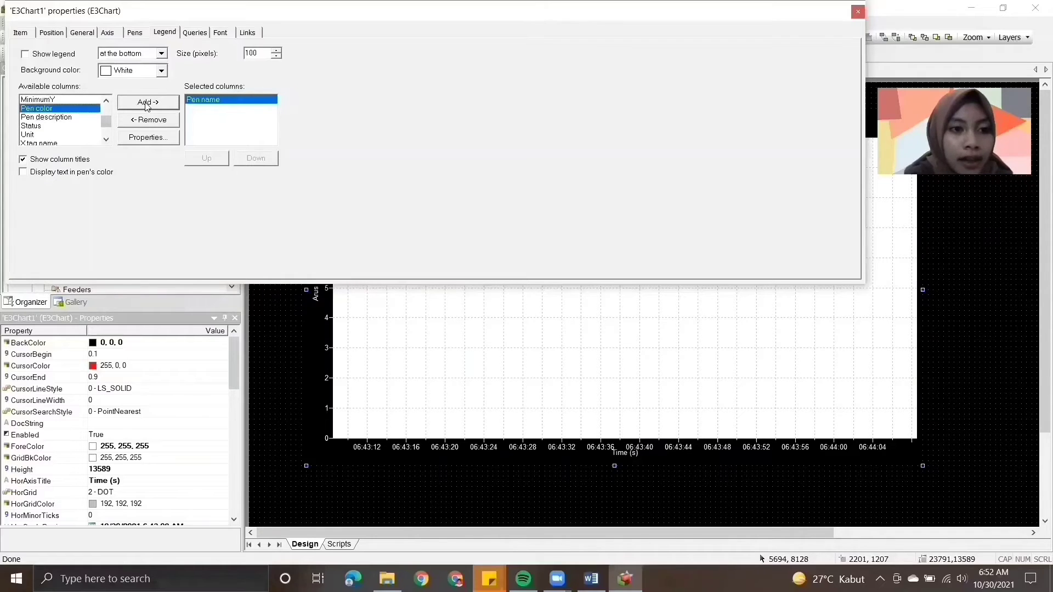
{"action": "left_click", "coordinate": [147, 106]}
{"action": "left_click", "coordinate": [98, 128]}
{"action": "scroll", "coordinate": [102, 130], "scroll_direction": "down", "scroll_amount": 4}
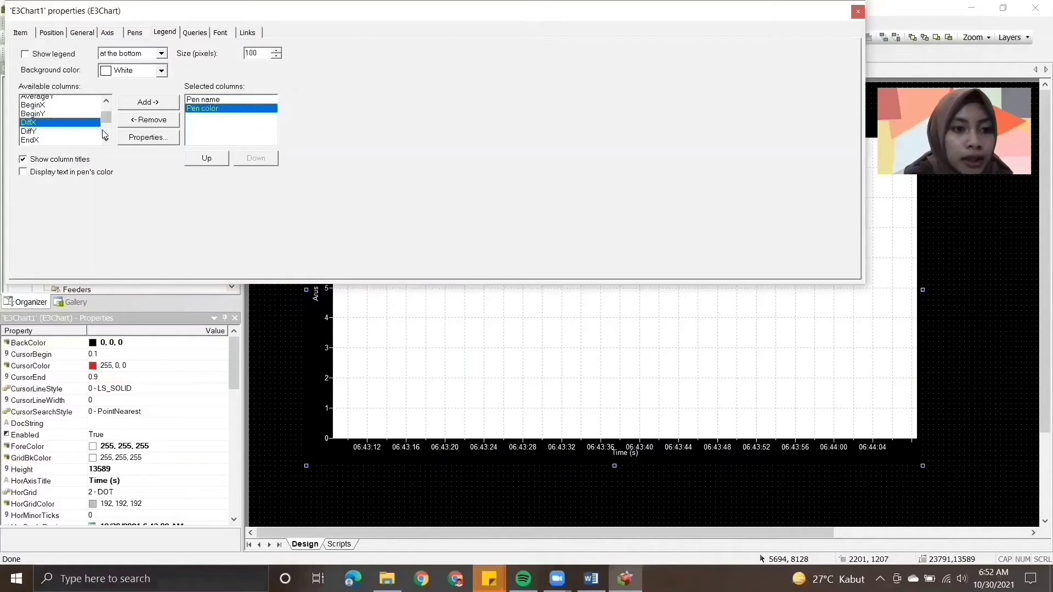
{"action": "left_click", "coordinate": [73, 110]}
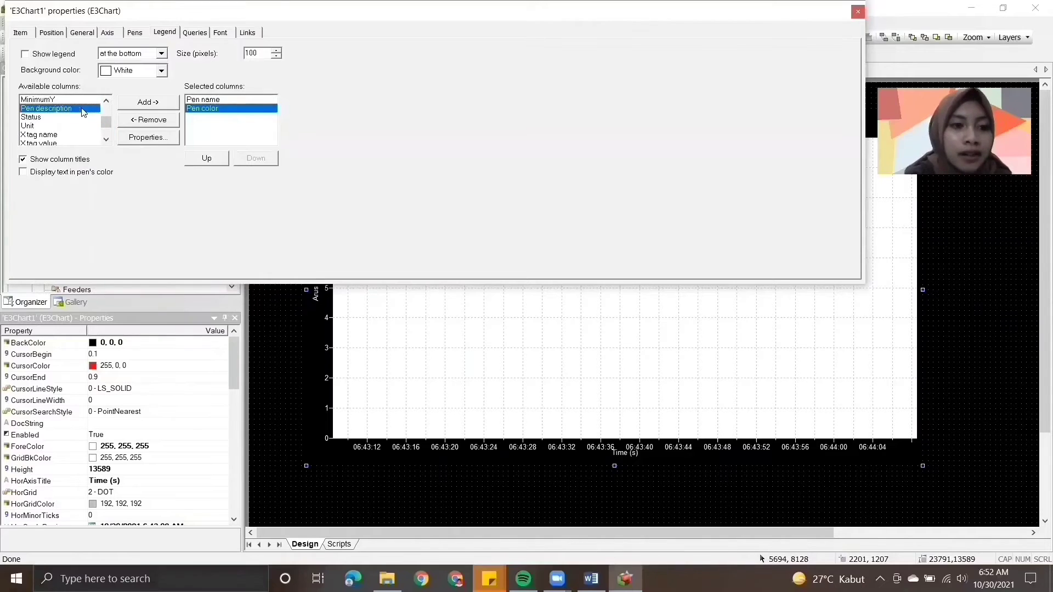
{"action": "left_click", "coordinate": [133, 104]}
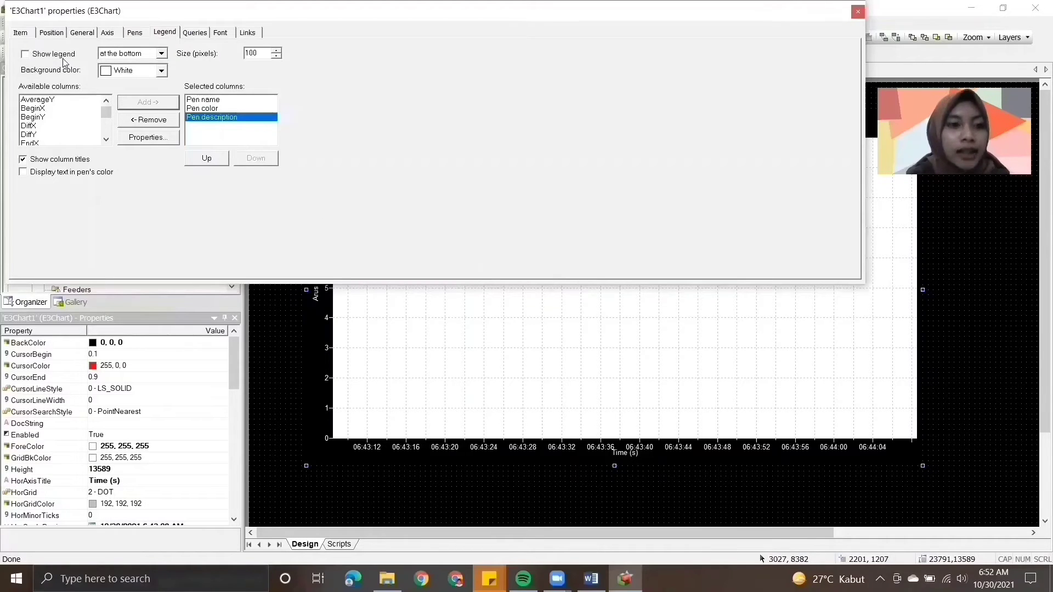
{"action": "left_click", "coordinate": [25, 54]}
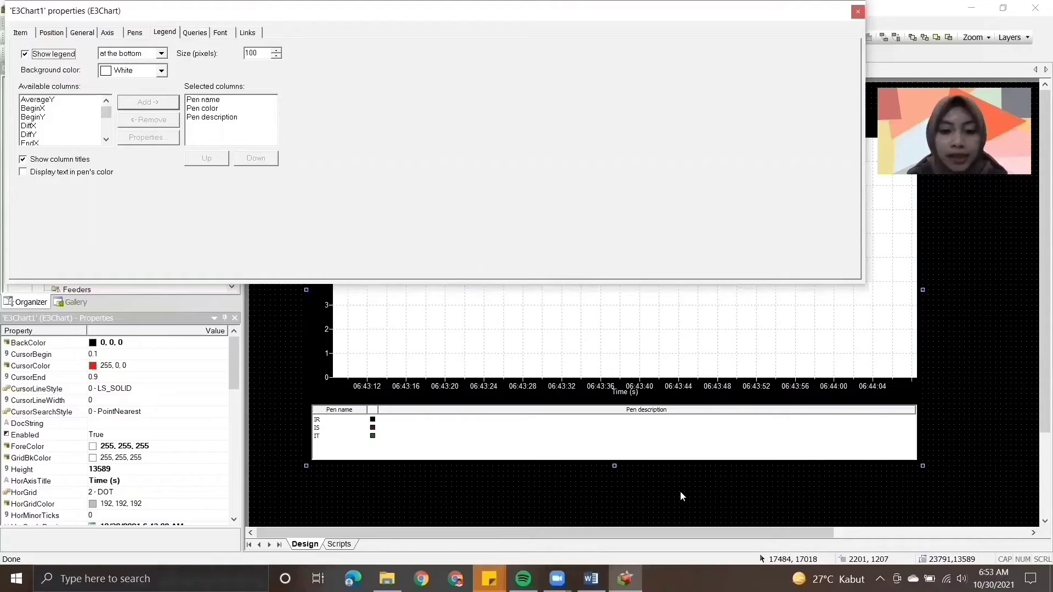
- Switch to the Word module and read instructions 16 to 18 on the vertical axis scale, Screen1 and the Command Button
{"action": "left_click", "coordinate": [591, 579]}
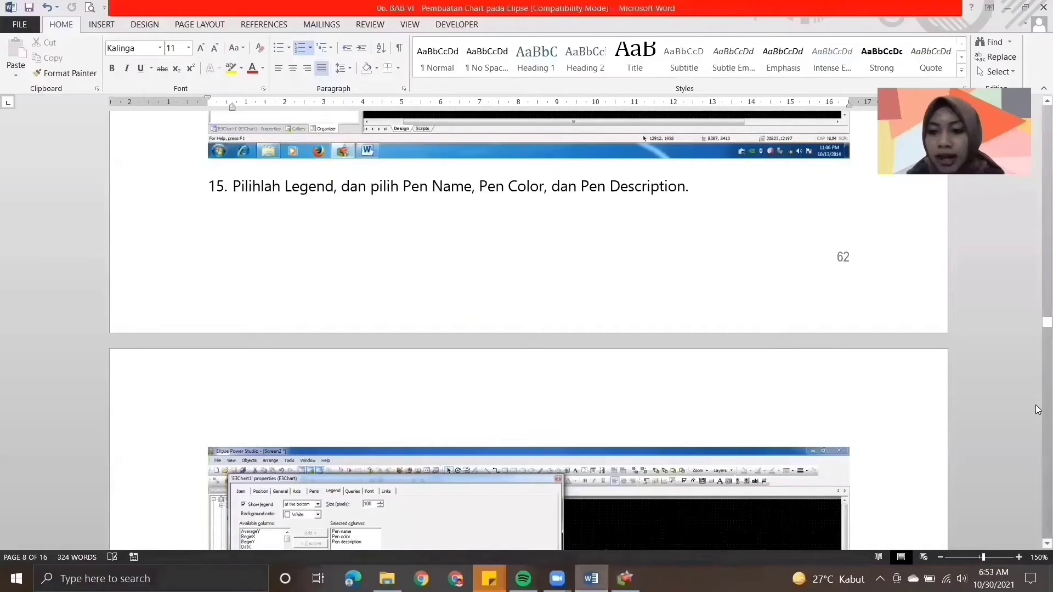
{"action": "scroll", "coordinate": [1037, 410], "scroll_direction": "down", "scroll_amount": 8}
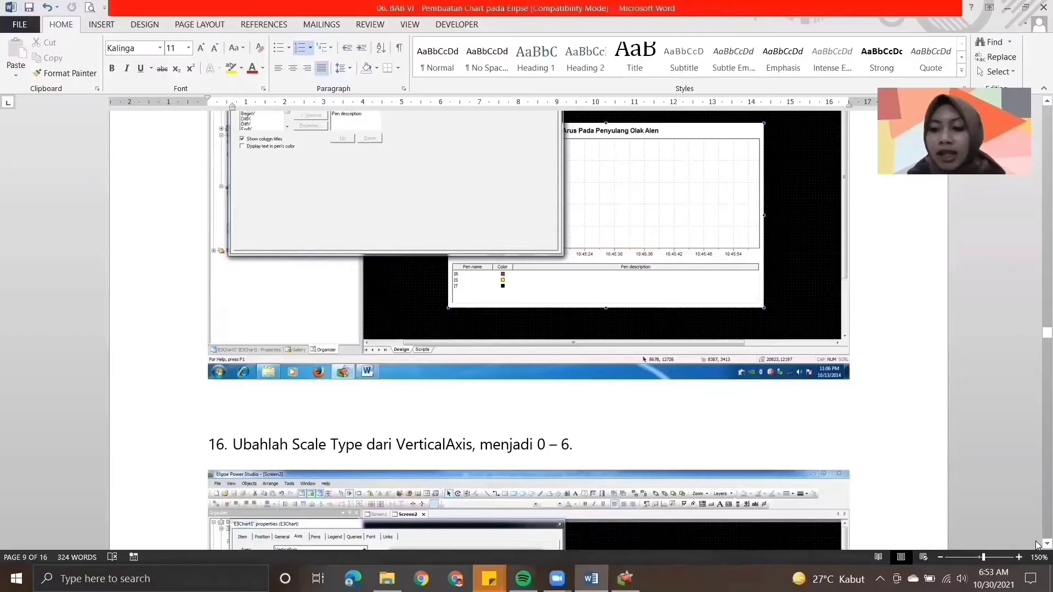
{"action": "scroll", "coordinate": [1037, 546], "scroll_direction": "down", "scroll_amount": 1}
{"action": "scroll", "coordinate": [1037, 546], "scroll_direction": "down", "scroll_amount": 8}
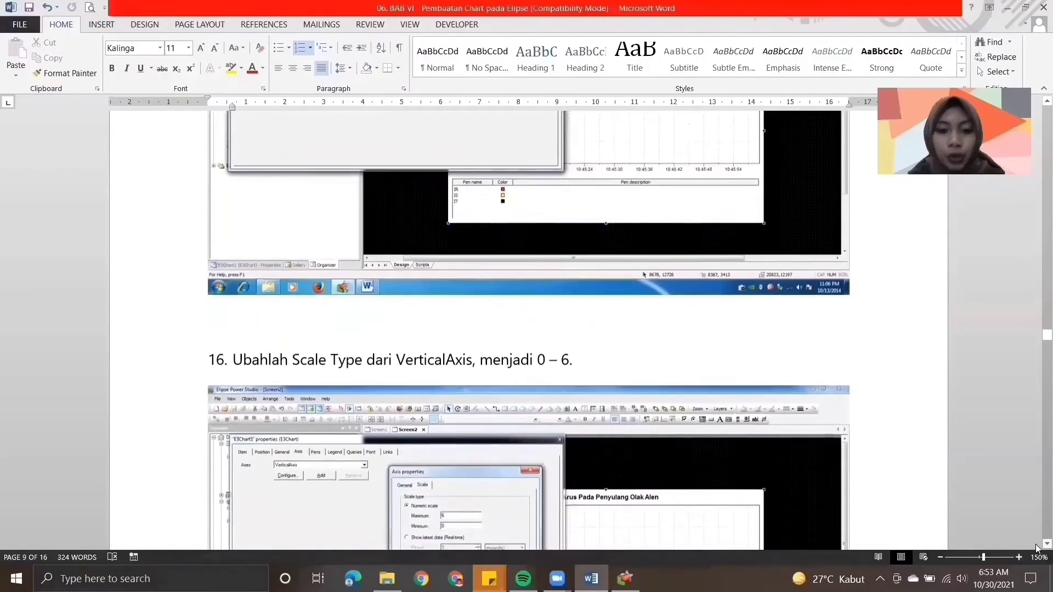
{"action": "scroll", "coordinate": [1037, 547], "scroll_direction": "down", "scroll_amount": 3}
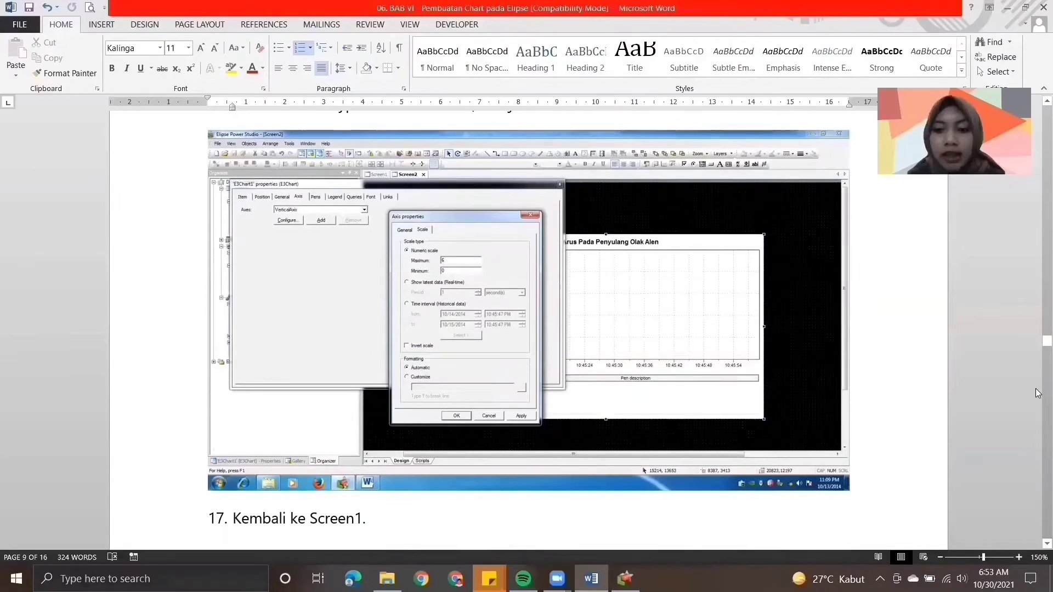
{"action": "scroll", "coordinate": [1037, 545], "scroll_direction": "down", "scroll_amount": 8}
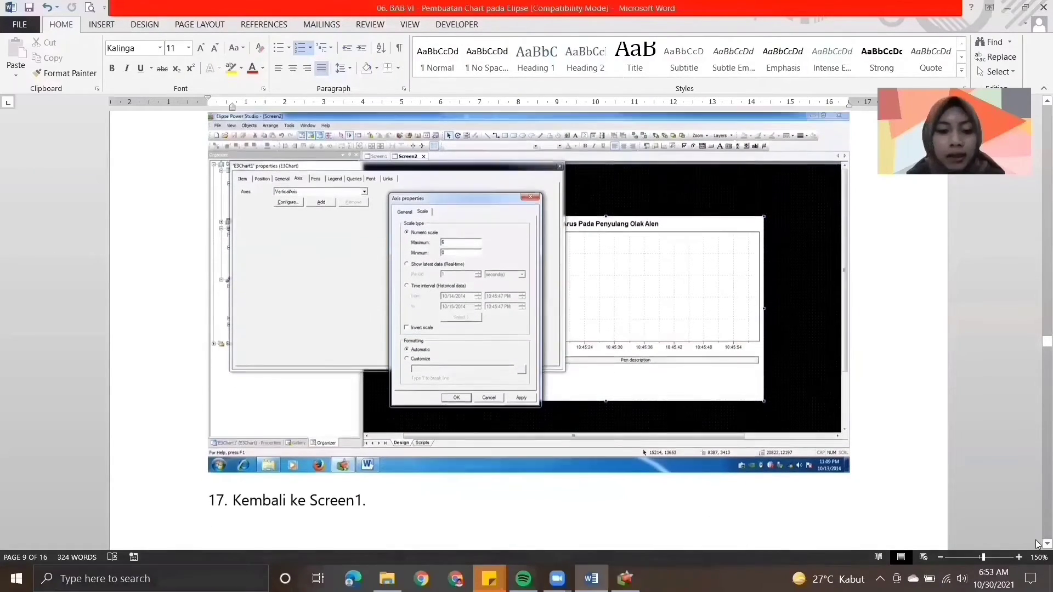
{"action": "scroll", "coordinate": [1037, 545], "scroll_direction": "down", "scroll_amount": 15}
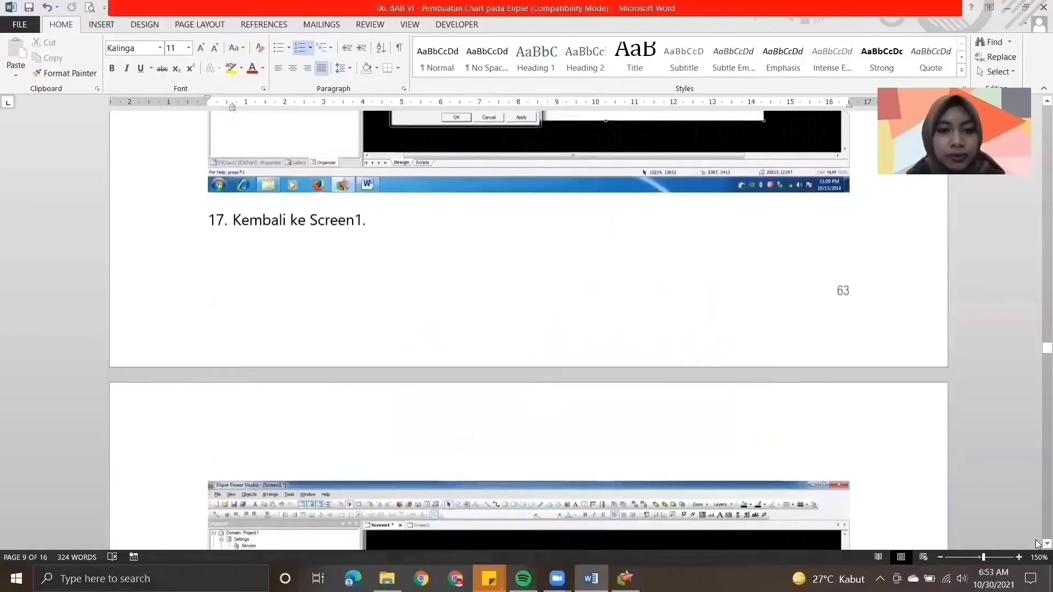
{"action": "scroll", "coordinate": [1037, 545], "scroll_direction": "down", "scroll_amount": 12}
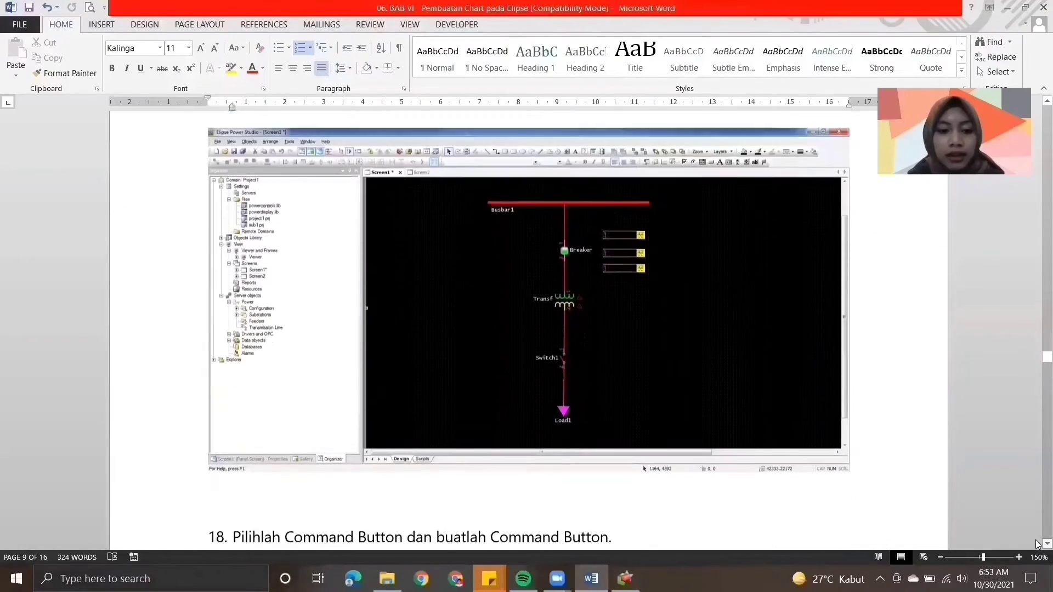
{"action": "scroll", "coordinate": [1037, 545], "scroll_direction": "down", "scroll_amount": 2}
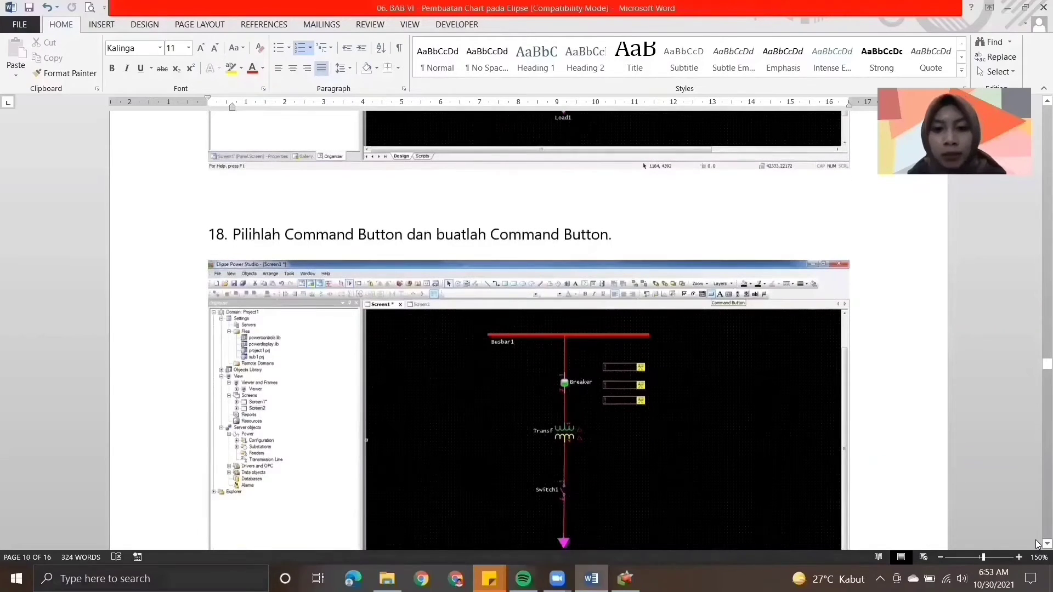
- Back in Elipse Power Studio, close the chart properties and draw a Command Button about 3217 by 1016 on Screen_1 below Arus Fasa T
{"action": "left_click", "coordinate": [626, 578]}
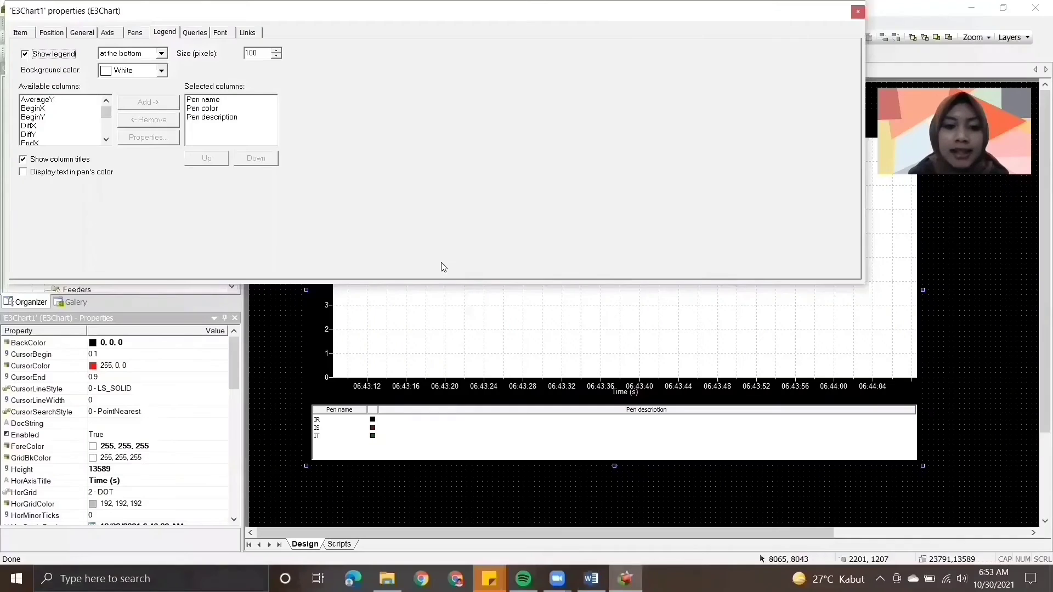
{"action": "left_click", "coordinate": [858, 12]}
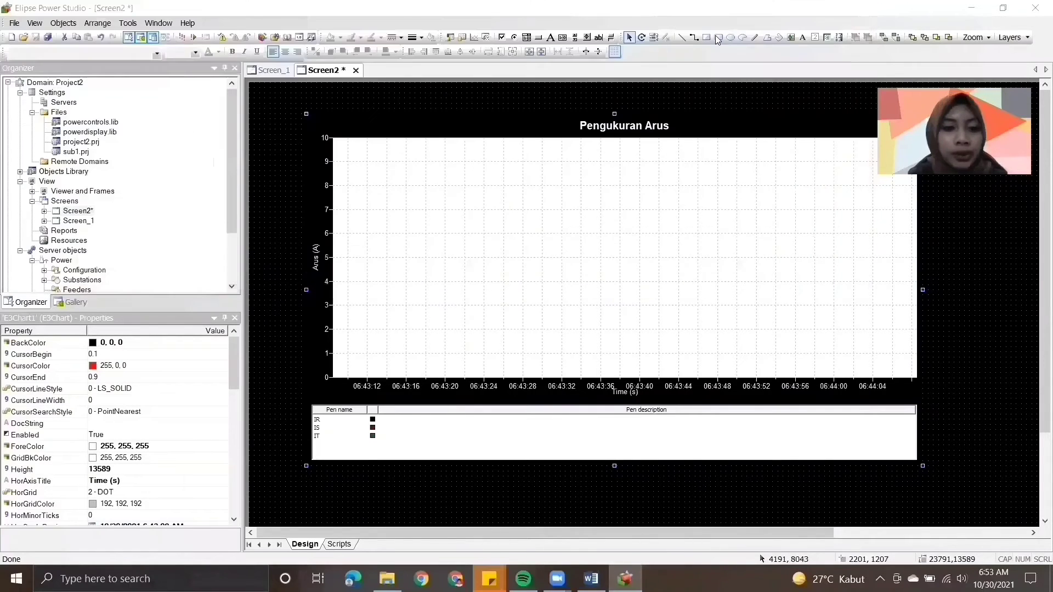
{"action": "left_click", "coordinate": [284, 73]}
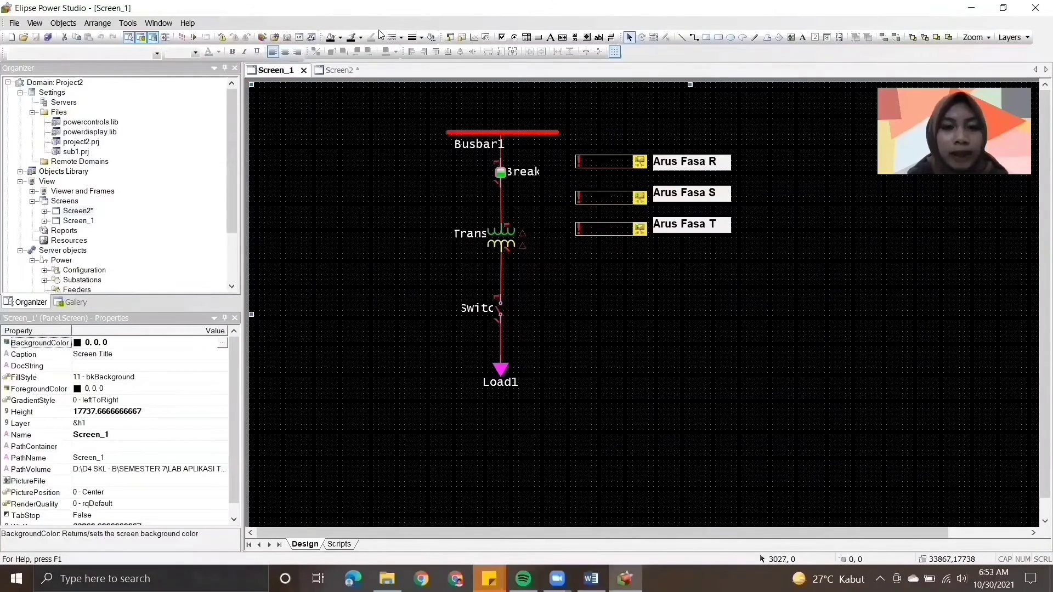
{"action": "left_click", "coordinate": [539, 39]}
{"action": "left_click_drag", "start_coordinate": [657, 256], "coordinate": [743, 286]}
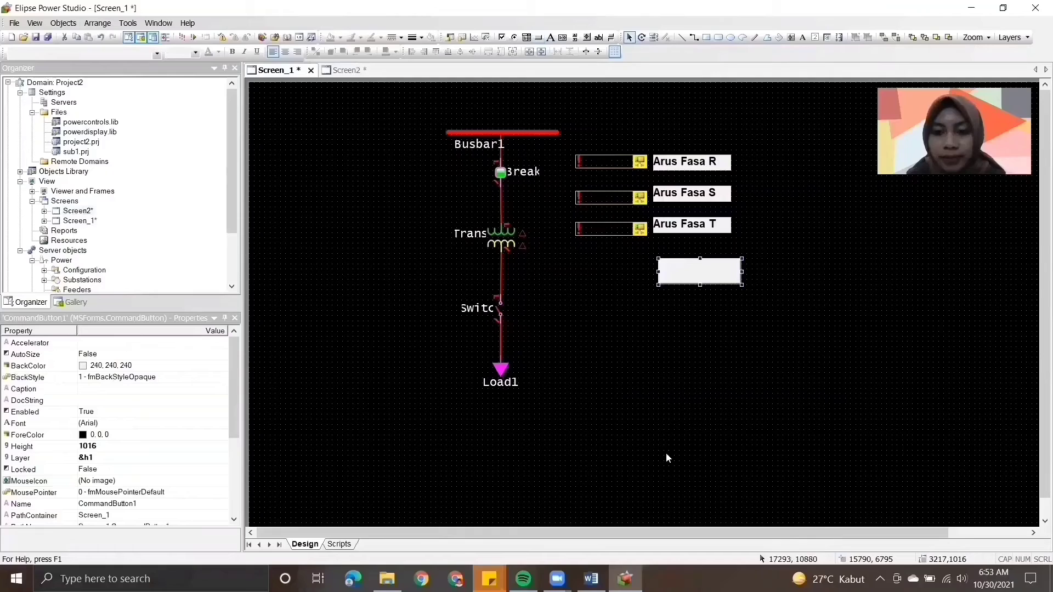
- Check instruction 19 in the Word module and set the new Command Button's Caption to Chart in Elipse Power Studio
{"action": "left_click", "coordinate": [591, 578]}
{"action": "scroll", "coordinate": [1037, 377], "scroll_direction": "down", "scroll_amount": 10}
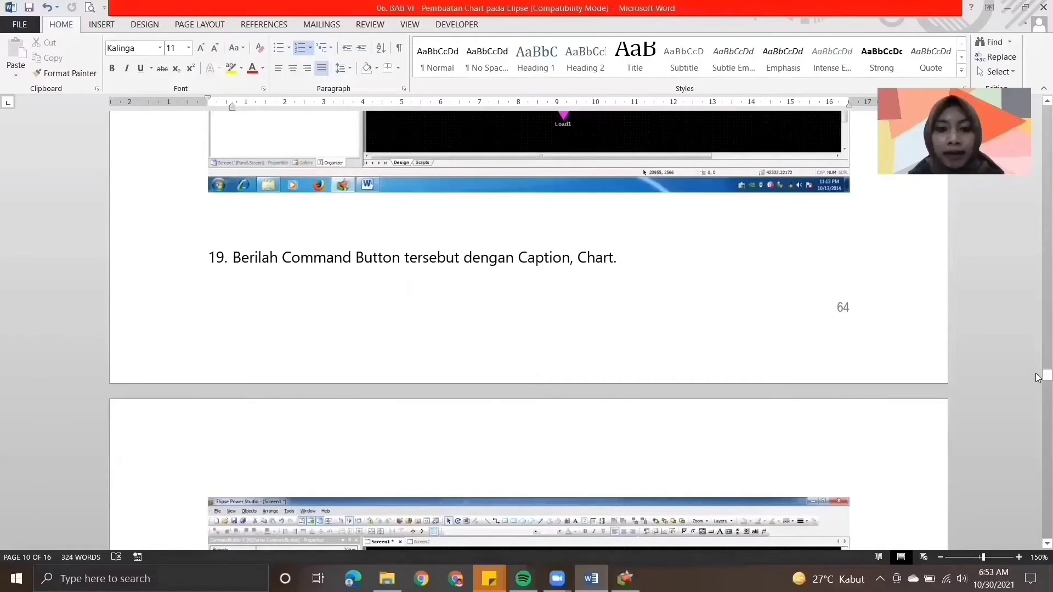
{"action": "left_click", "coordinate": [625, 579]}
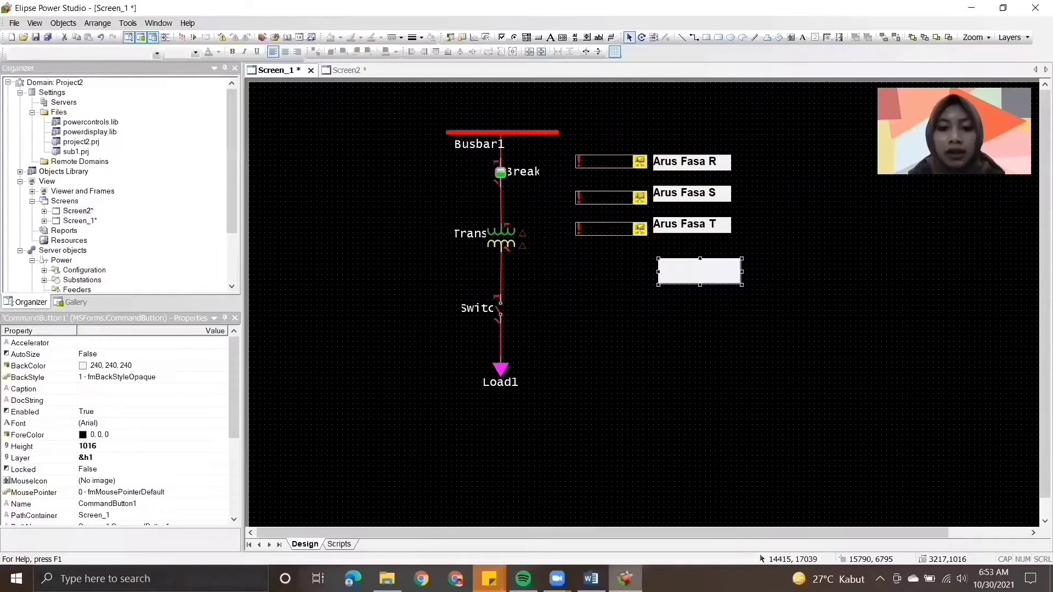
{"action": "left_click", "coordinate": [86, 390]}
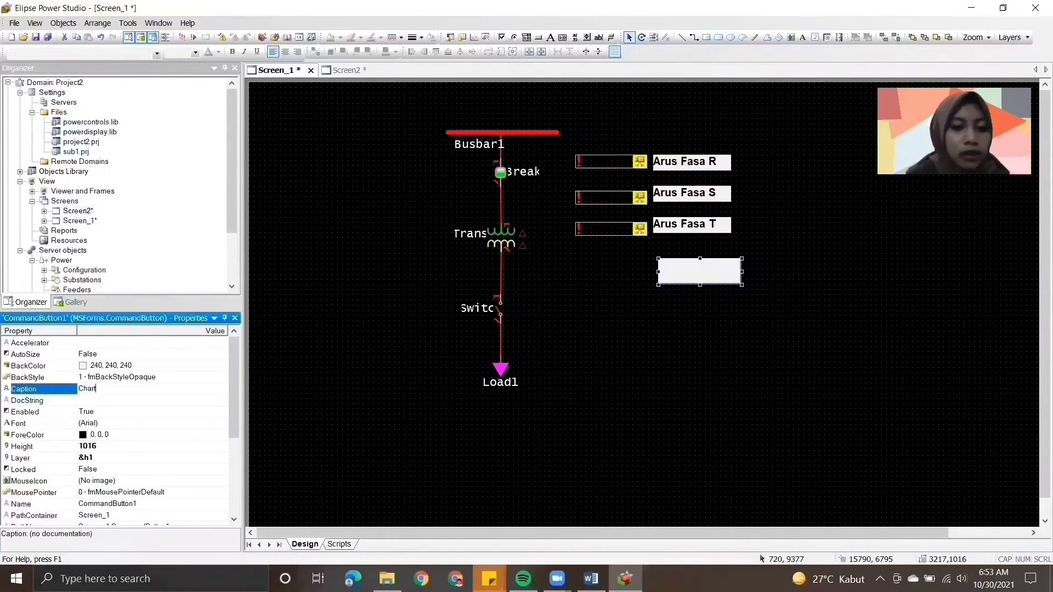
{"action": "type", "text": "Chart"}
{"action": "key", "text": "Return"}
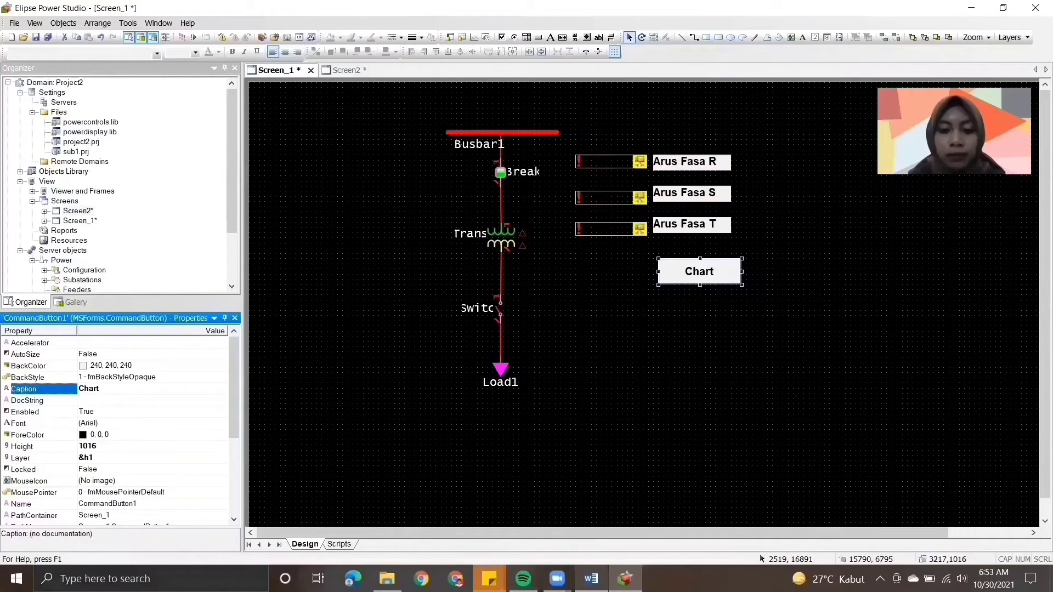
- Check instruction 20 in the Word module and add an Open Screen pick to the Chart button's Click event in Elipse Power Studio
{"action": "left_click", "coordinate": [591, 579]}
{"action": "scroll", "coordinate": [1036, 419], "scroll_direction": "down", "scroll_amount": 10}
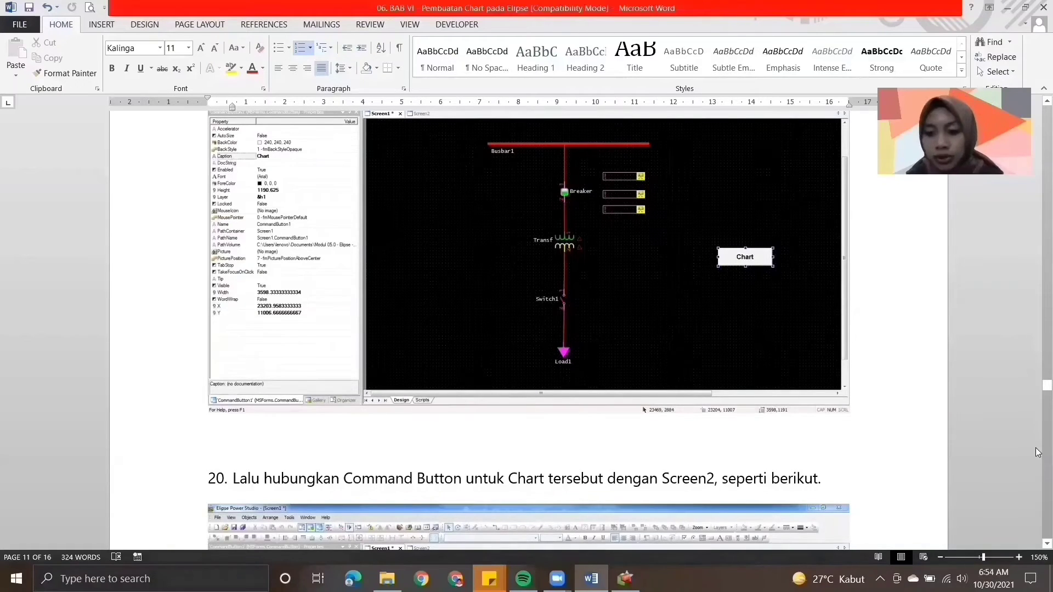
{"action": "left_click", "coordinate": [626, 579]}
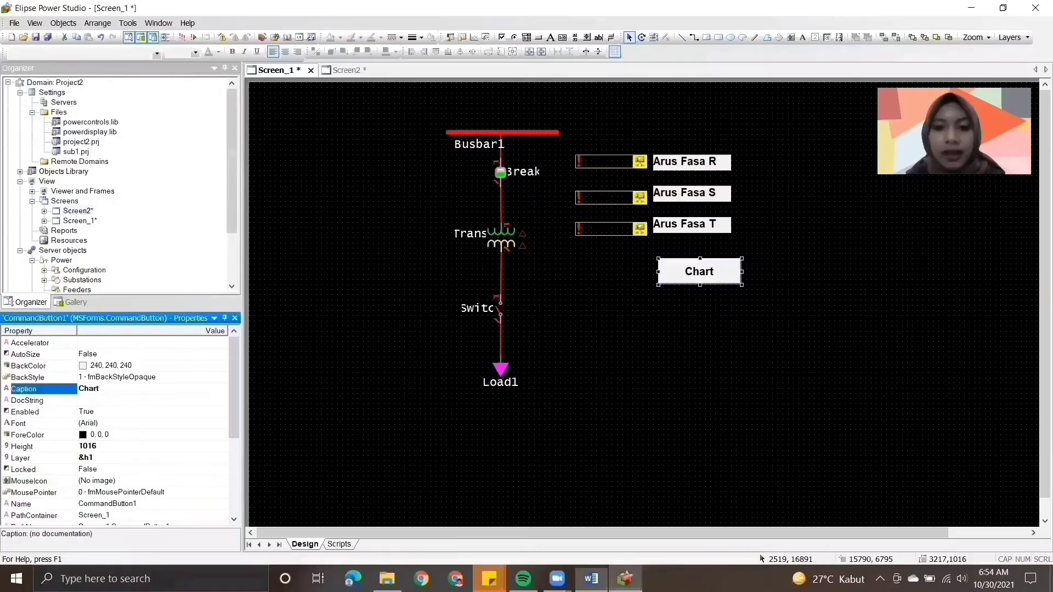
{"action": "double_click", "coordinate": [680, 271]}
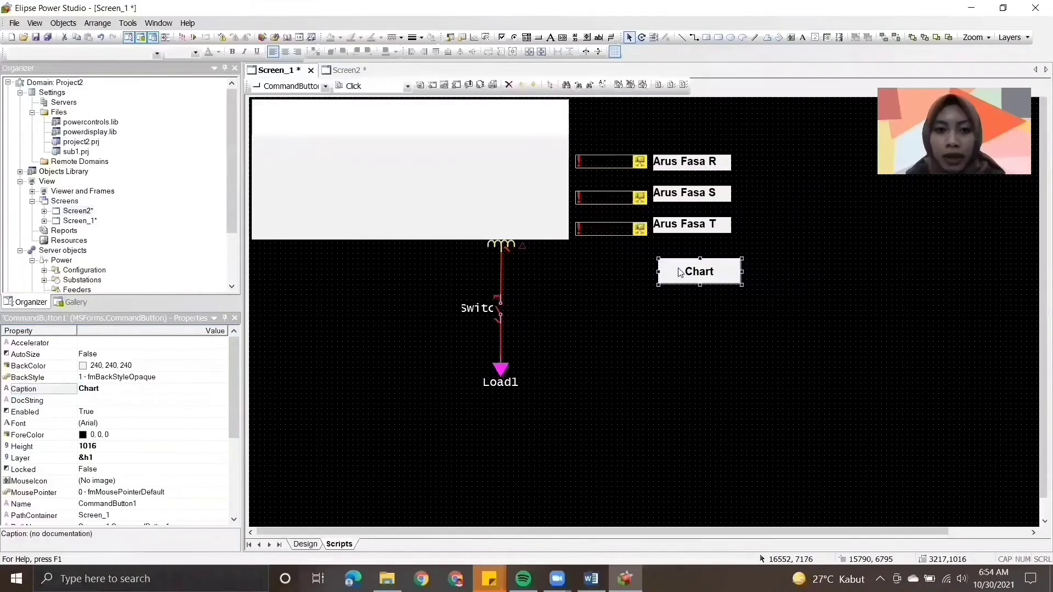
{"action": "left_click", "coordinate": [434, 86]}
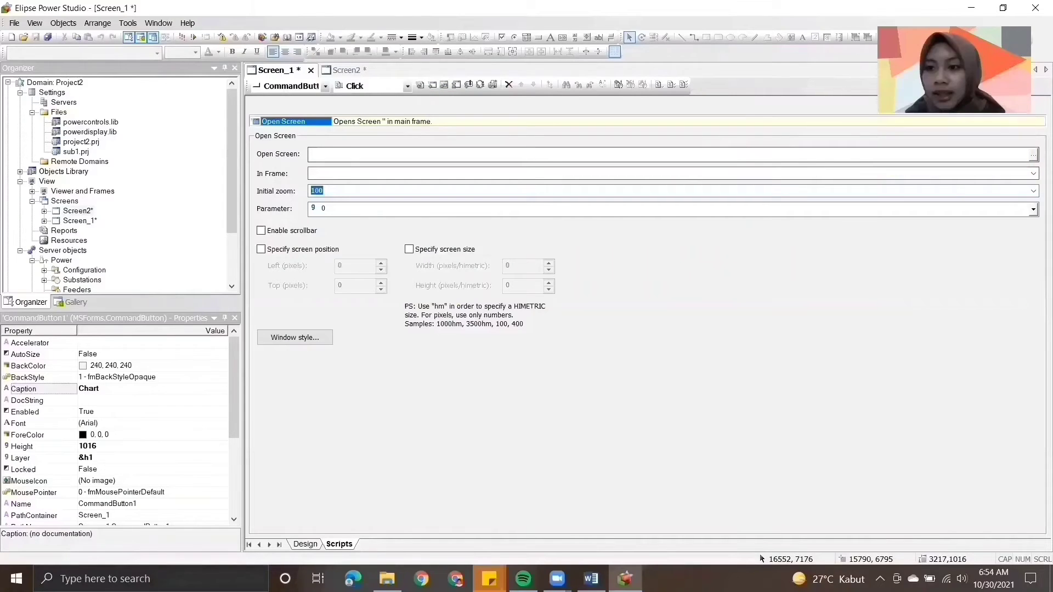
- Set Screen2 as the screen opened by the Chart button's Open Screen pick and return to the Screen_1 design
{"action": "left_click", "coordinate": [1033, 156]}
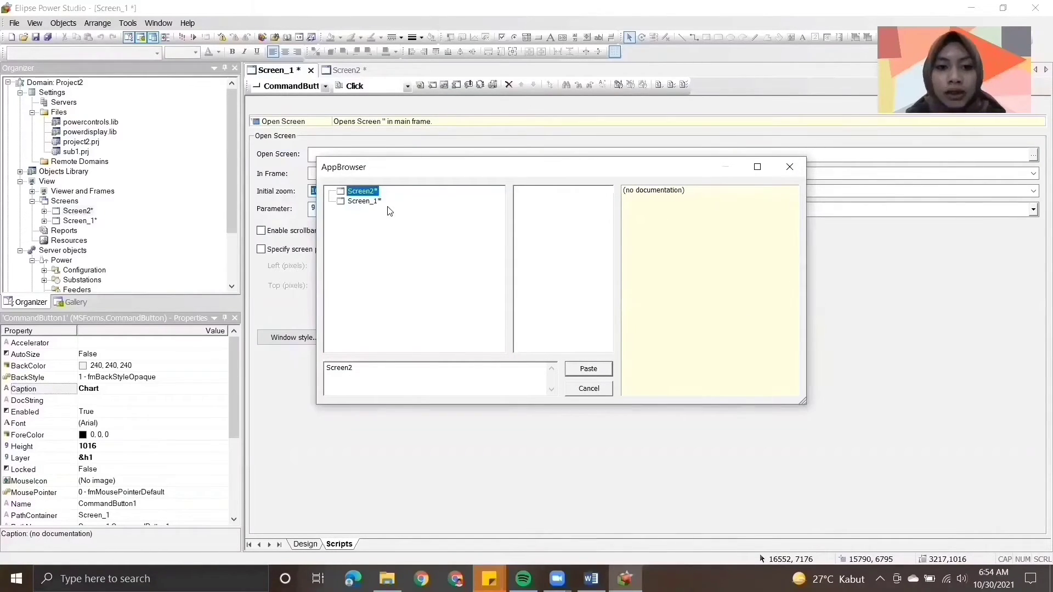
{"action": "left_click", "coordinate": [589, 370]}
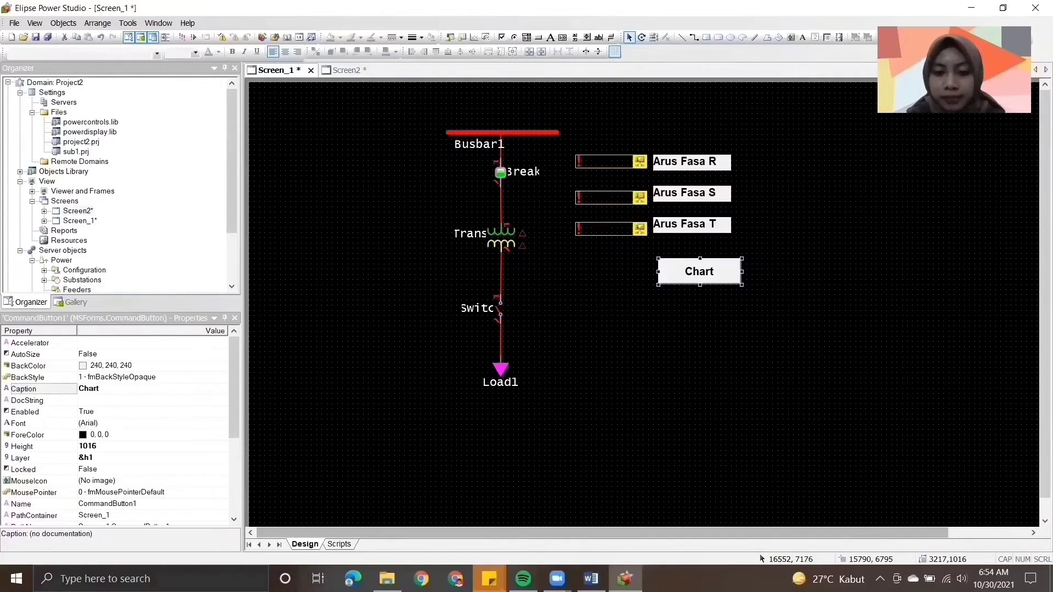
- Switch to the Word module and read instructions 21 and 22 on the linked Chart button and running the domain
{"action": "key", "text": "alt+Tab"}
{"action": "scroll", "coordinate": [1036, 416], "scroll_direction": "down", "scroll_amount": 8}
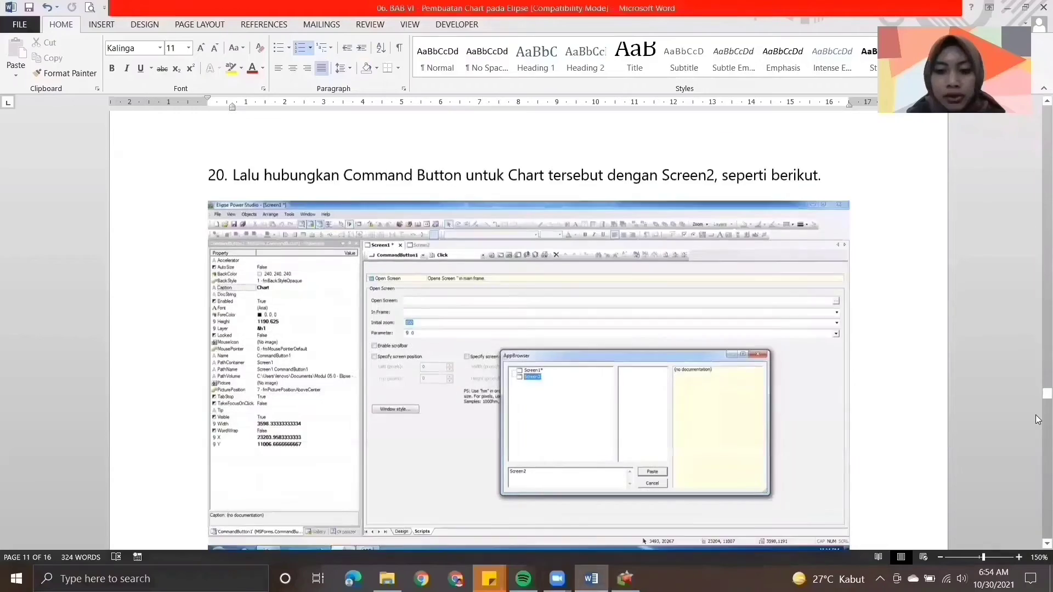
{"action": "scroll", "coordinate": [1036, 429], "scroll_direction": "down", "scroll_amount": 7}
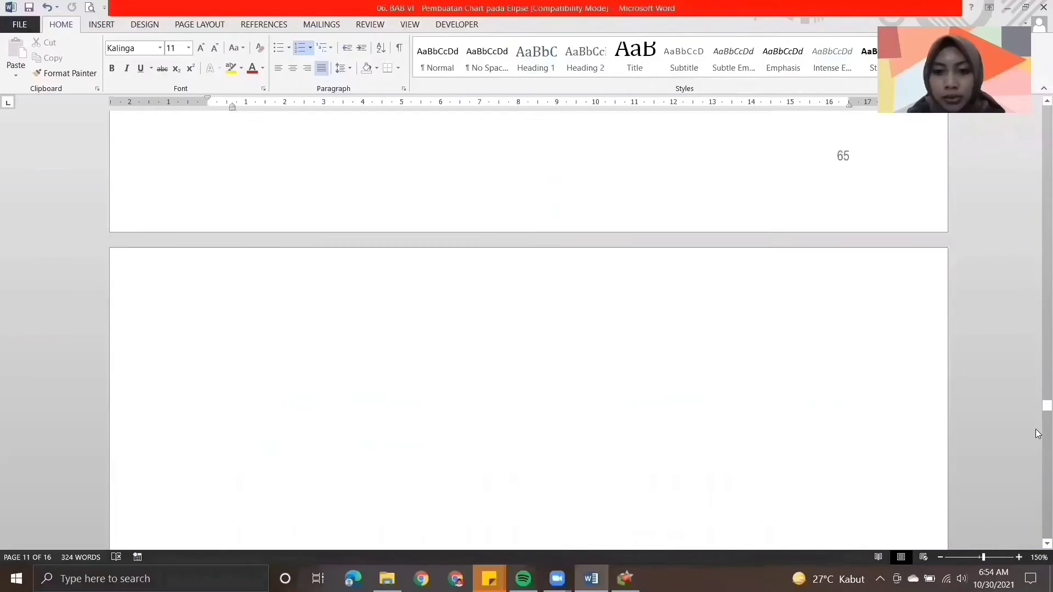
{"action": "scroll", "coordinate": [1038, 407], "scroll_direction": "up", "scroll_amount": 5}
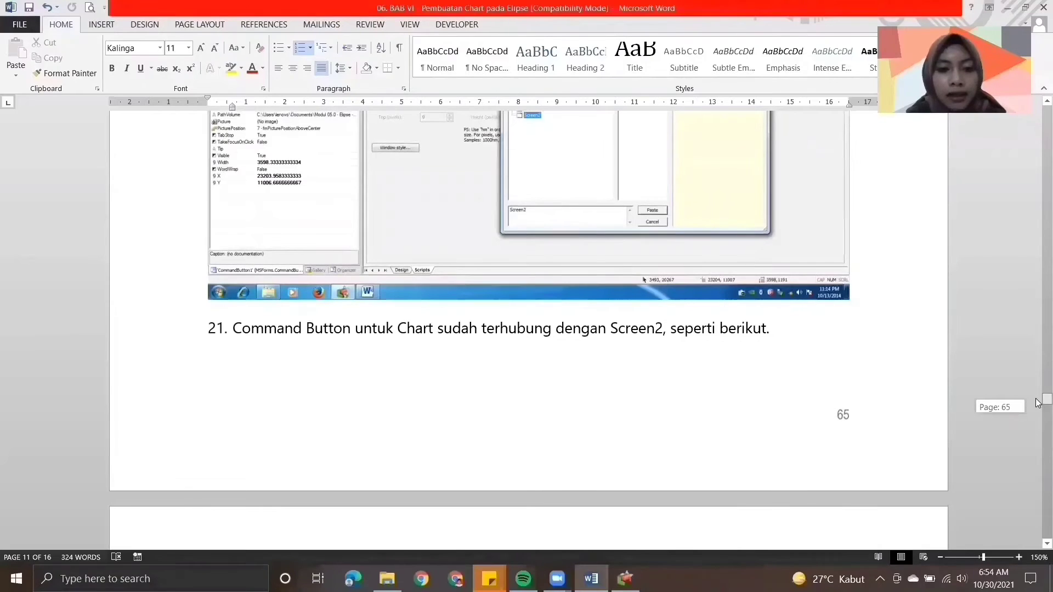
{"action": "left_click_drag", "start_coordinate": [1038, 403], "coordinate": [1037, 424]}
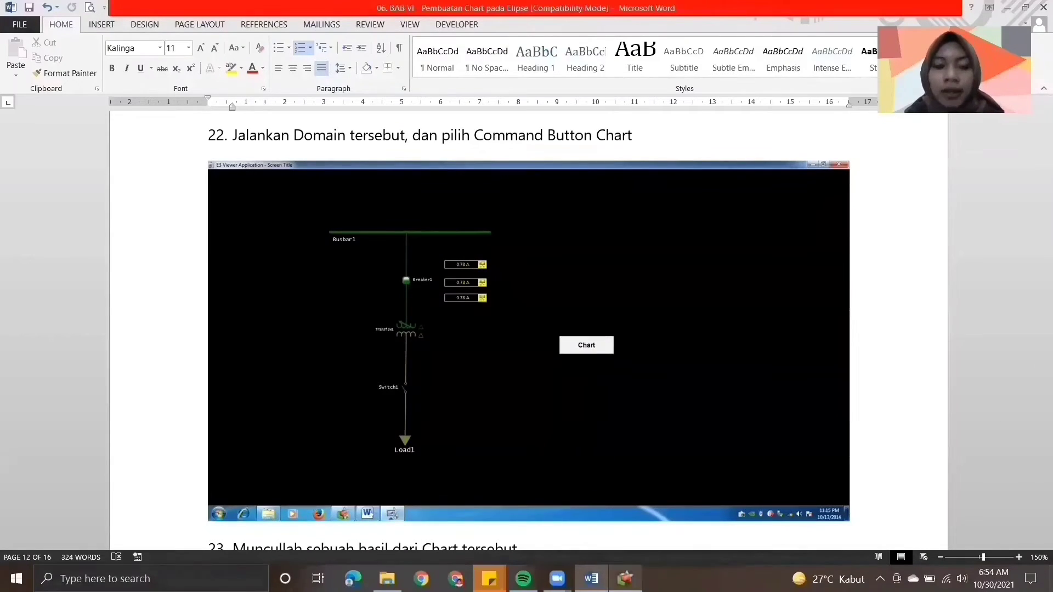
- Back in Elipse Power Studio, run the application, test the Chart button in E3 Viewer and close the viewer
{"action": "left_click", "coordinate": [625, 578]}
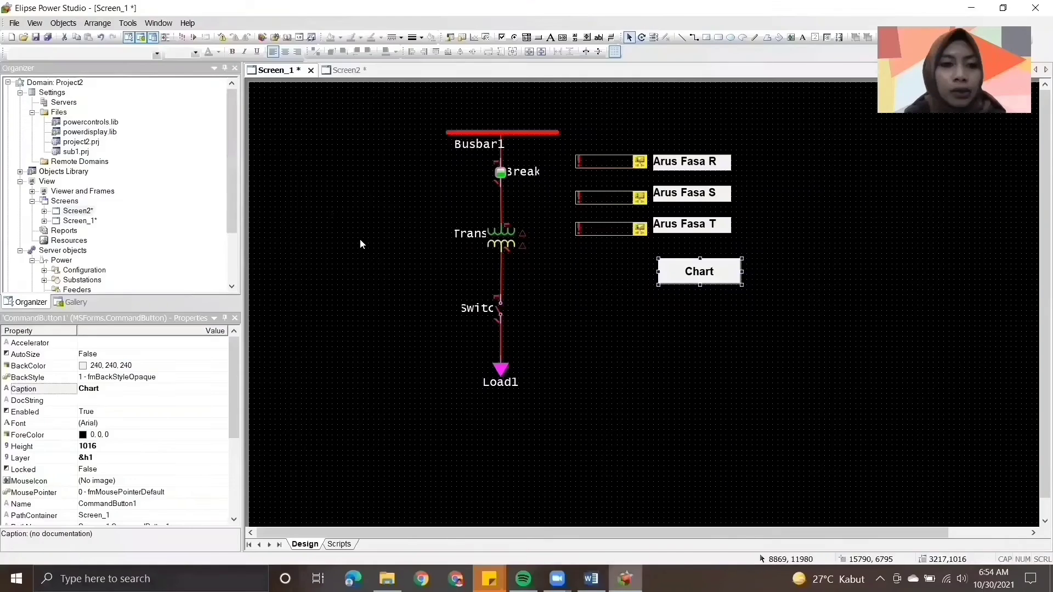
{"action": "left_click", "coordinate": [183, 37]}
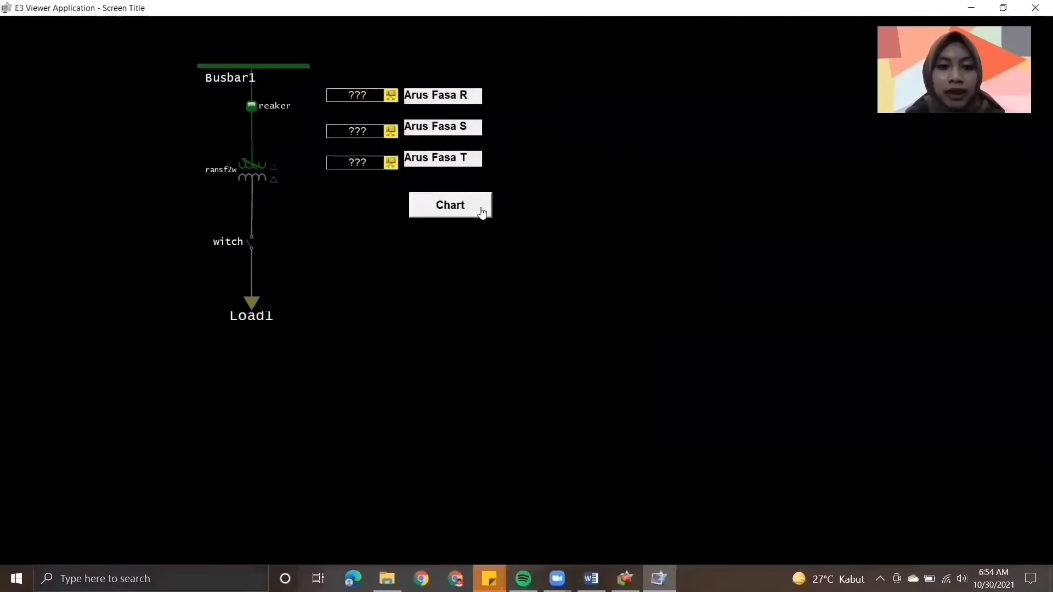
{"action": "left_click", "coordinate": [481, 212]}
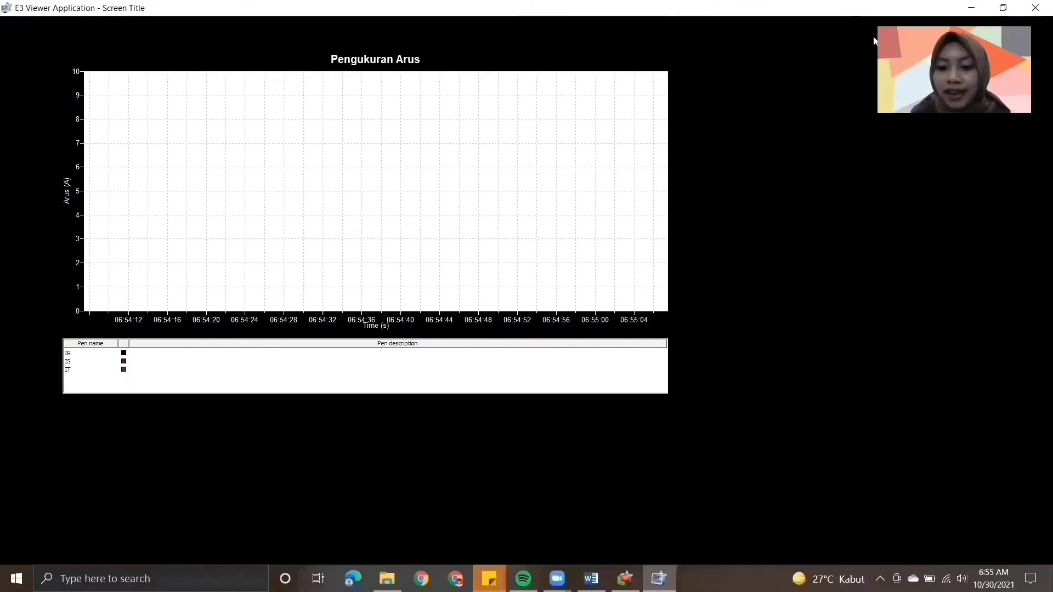
{"action": "left_click", "coordinate": [1037, 5]}
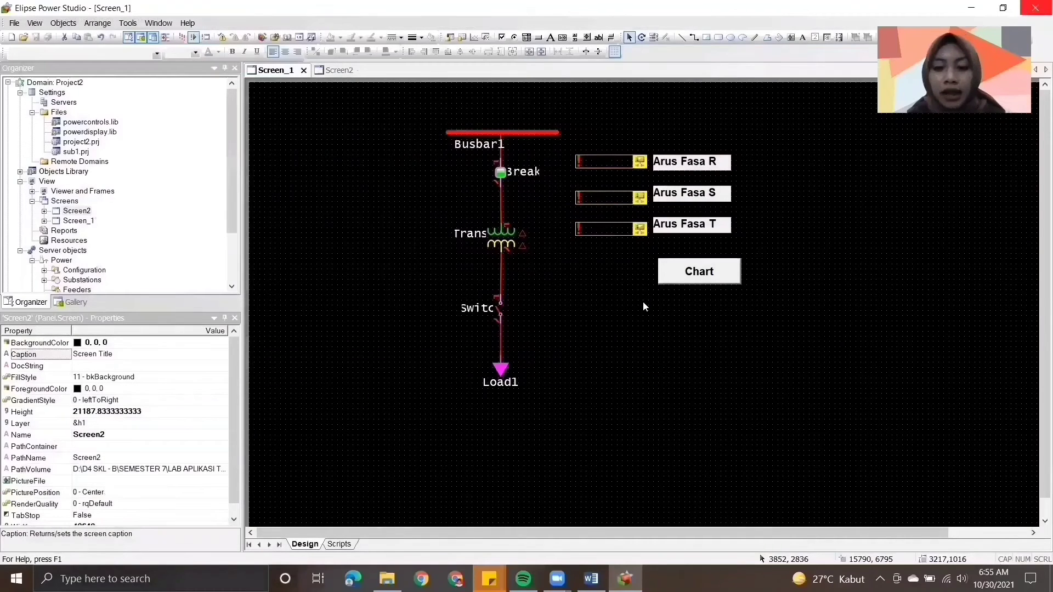
- Switch to the Word module and read instructions 23 and 24 on the chart result and the Back button for Screen2
{"action": "left_click", "coordinate": [591, 578]}
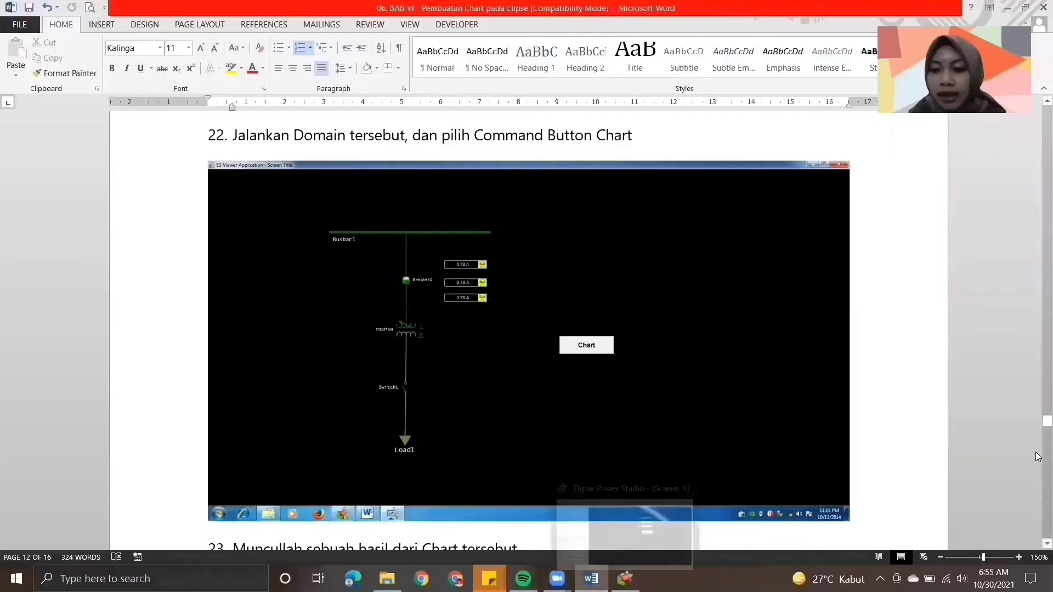
{"action": "scroll", "coordinate": [1036, 457], "scroll_direction": "down", "scroll_amount": 8}
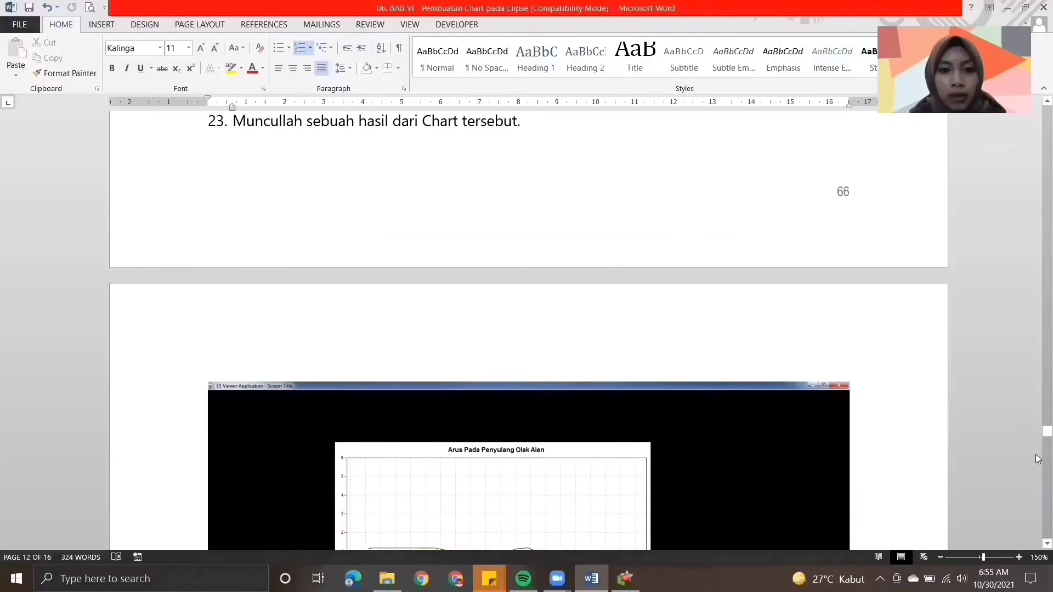
{"action": "scroll", "coordinate": [1036, 480], "scroll_direction": "down", "scroll_amount": 8}
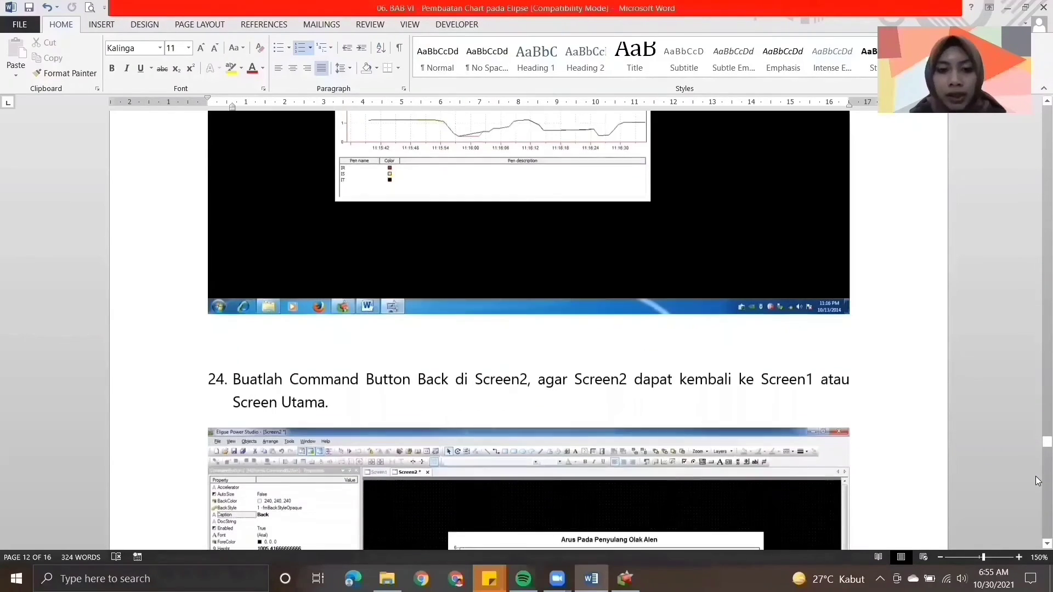
{"action": "scroll", "coordinate": [1038, 535], "scroll_direction": "down", "scroll_amount": 3}
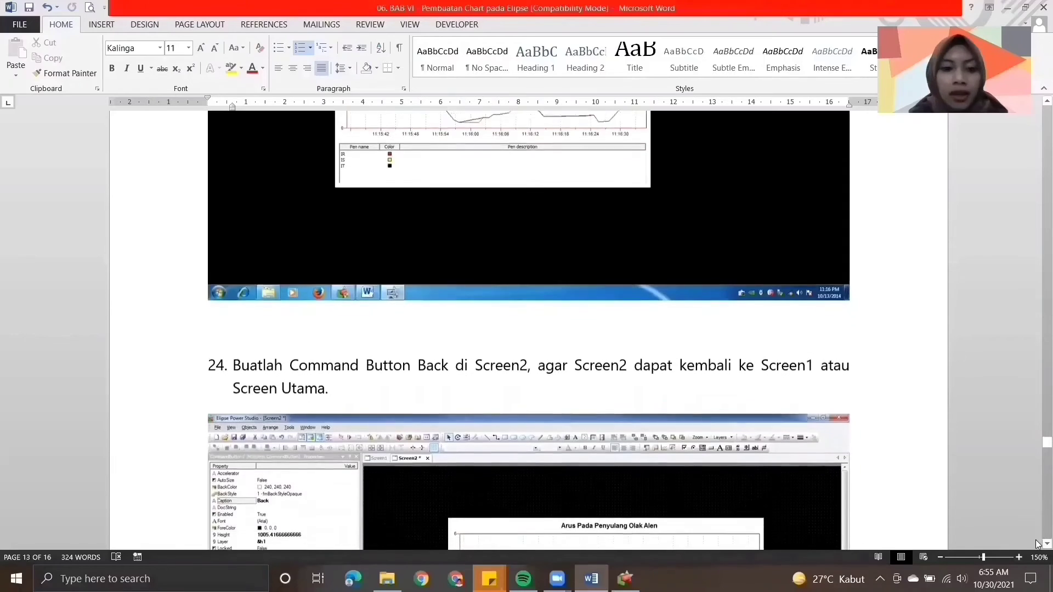
{"action": "scroll", "coordinate": [1036, 545], "scroll_direction": "down", "scroll_amount": 4}
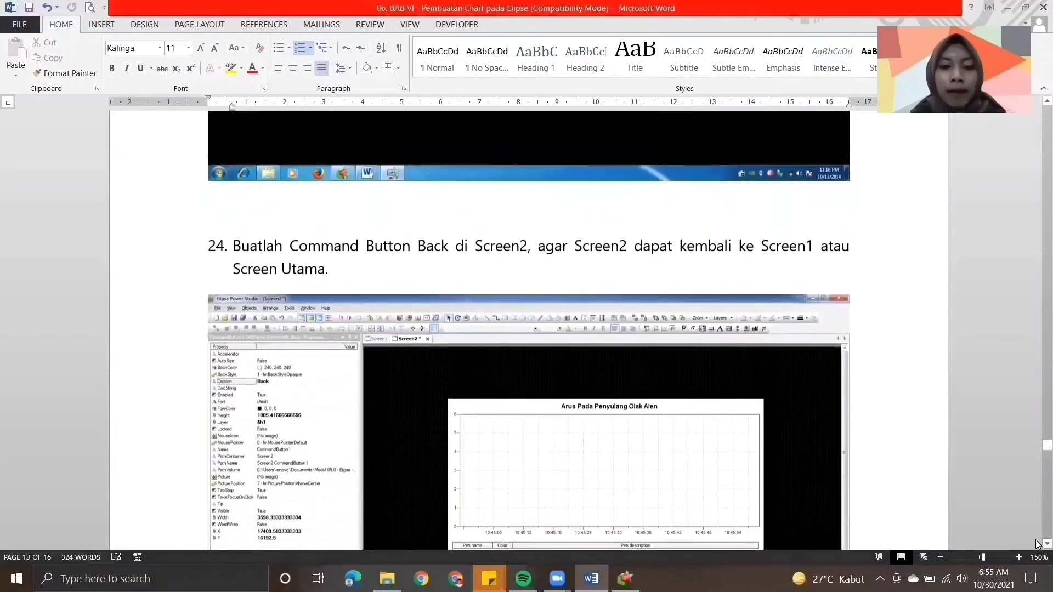
{"action": "scroll", "coordinate": [1037, 544], "scroll_direction": "down", "scroll_amount": 2}
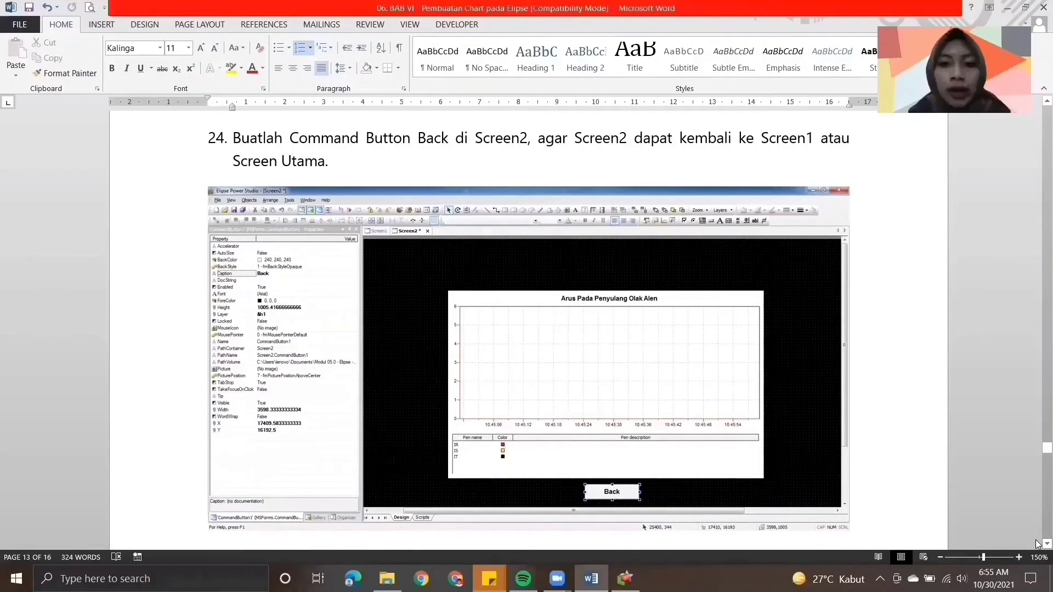
- In Elipse Power Studio, draw a Command Button about 2815 by 1016 on Screen2 above the chart's upper-left corner and caption it Back
{"action": "left_click", "coordinate": [625, 579]}
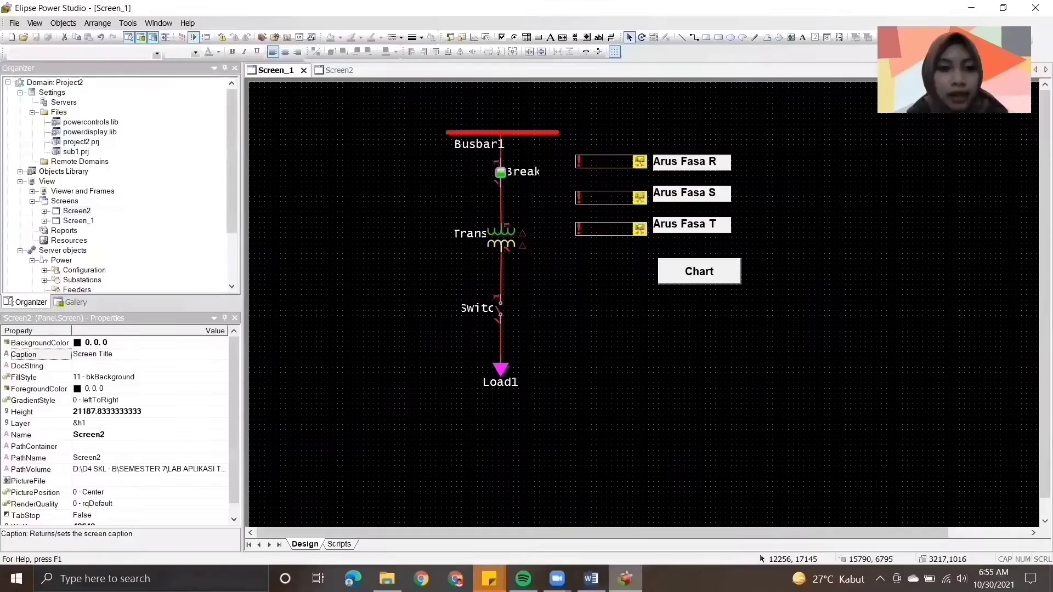
{"action": "left_click", "coordinate": [335, 70]}
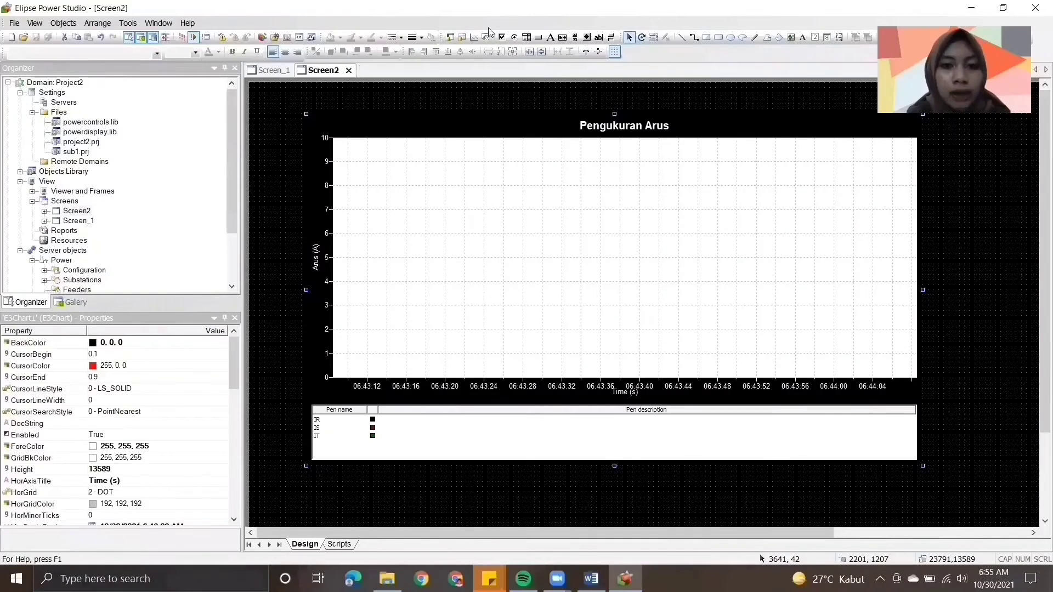
{"action": "left_click", "coordinate": [538, 38]}
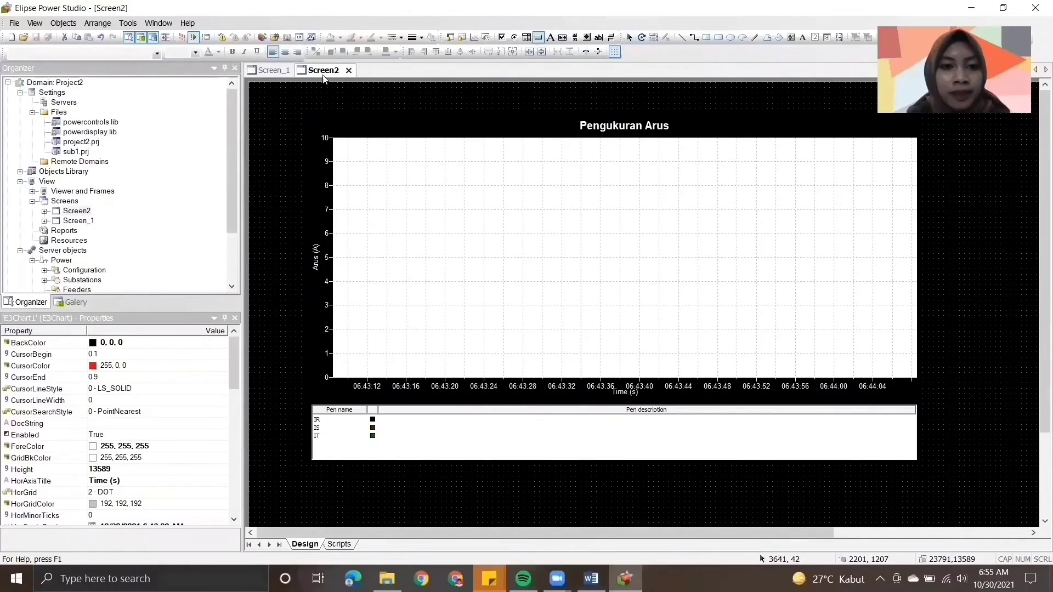
{"action": "left_click_drag", "start_coordinate": [268, 89], "coordinate": [338, 114]}
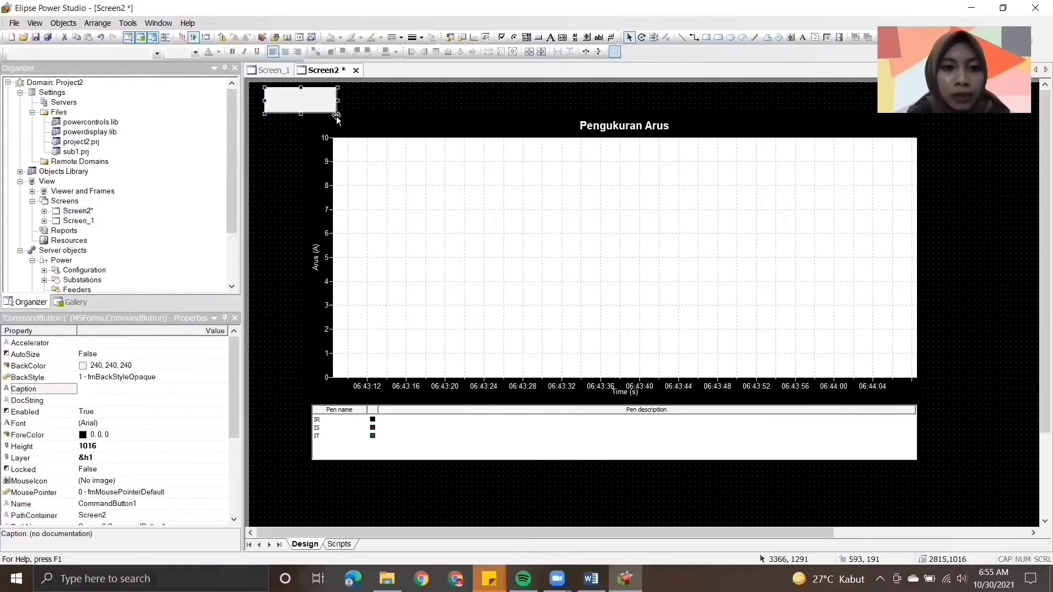
{"action": "left_click", "coordinate": [114, 392]}
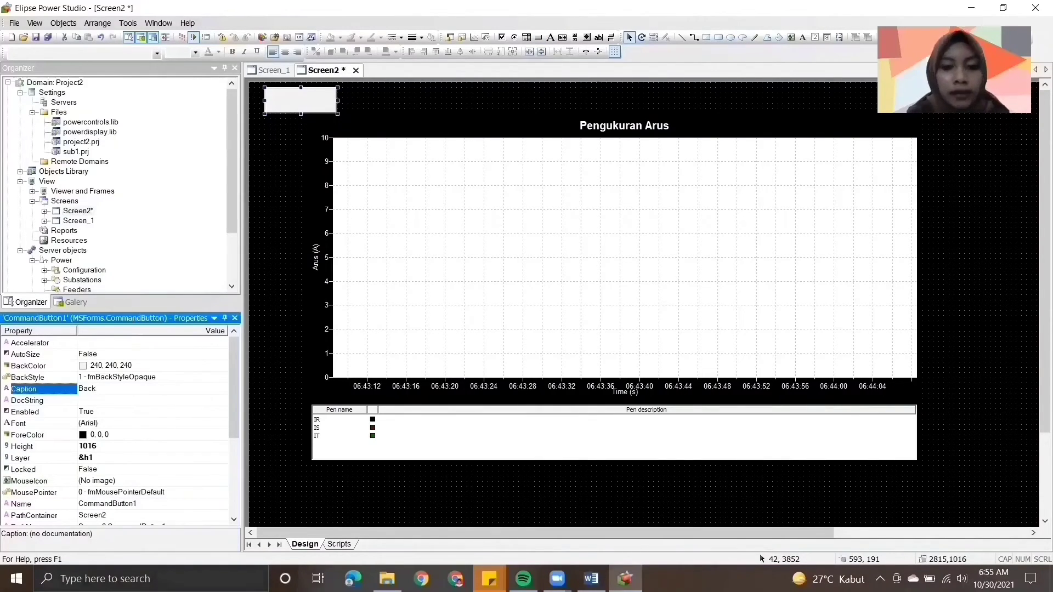
{"action": "type", "text": "Back"}
{"action": "key", "text": "Return"}
- Add an Open Screen pick targeting Screen_1 to the Back button's Click event and return to the Screen2 design
{"action": "double_click", "coordinate": [313, 103]}
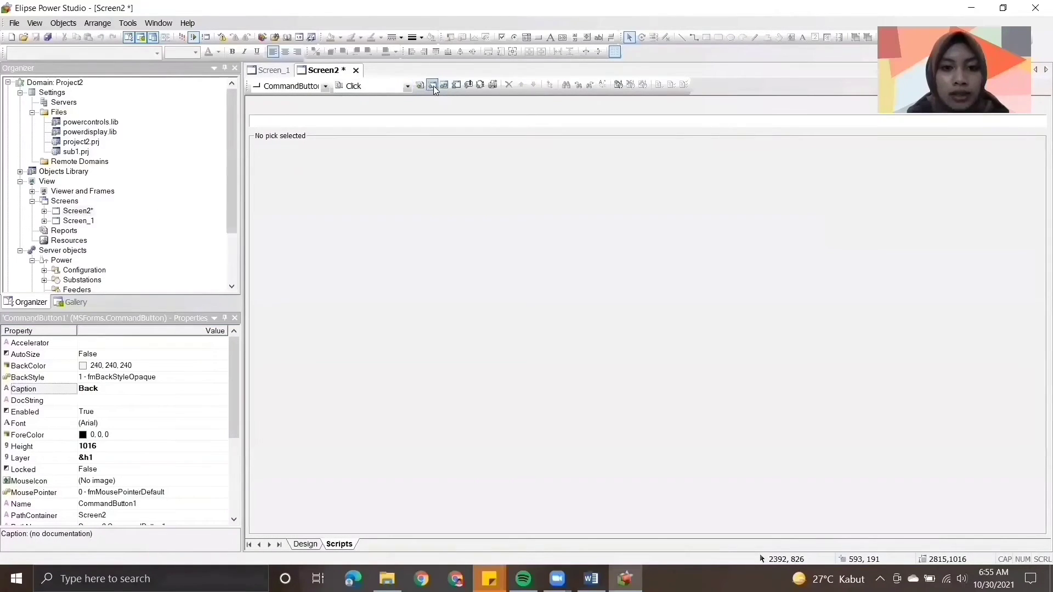
{"action": "left_click", "coordinate": [434, 85]}
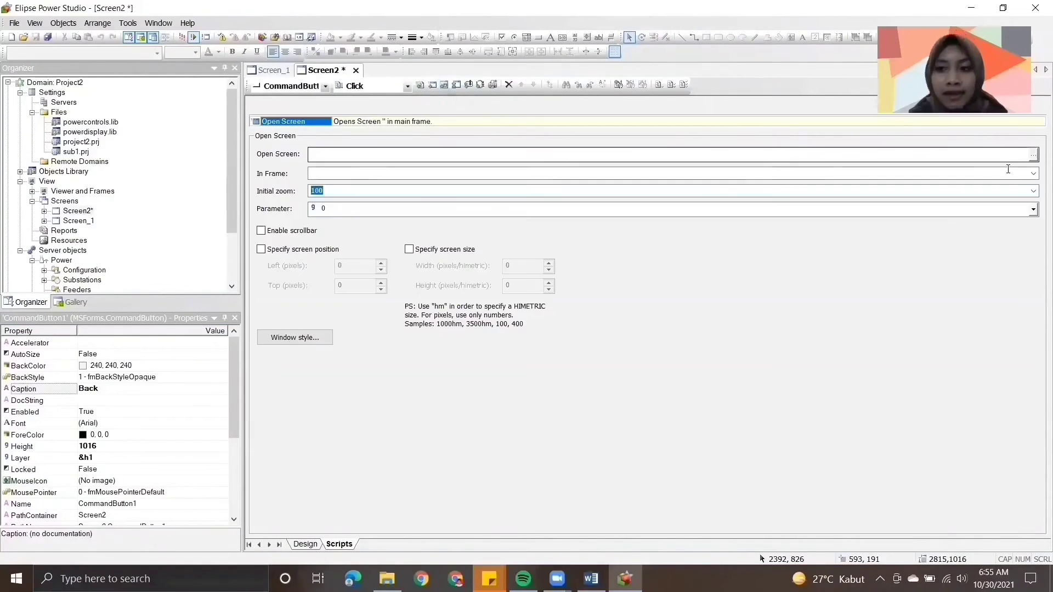
{"action": "left_click", "coordinate": [1033, 154]}
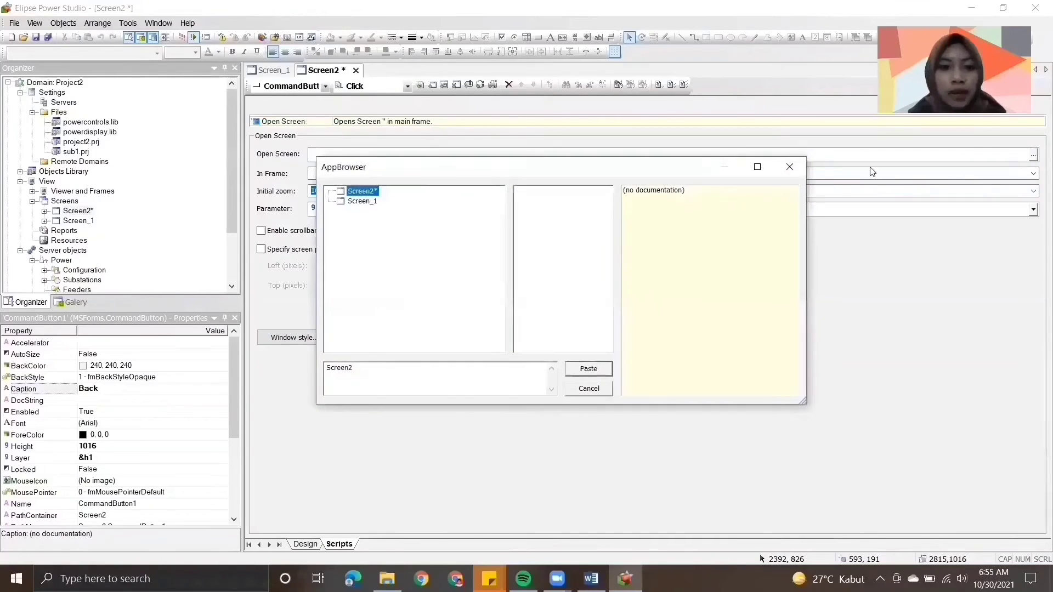
{"action": "left_click", "coordinate": [362, 201]}
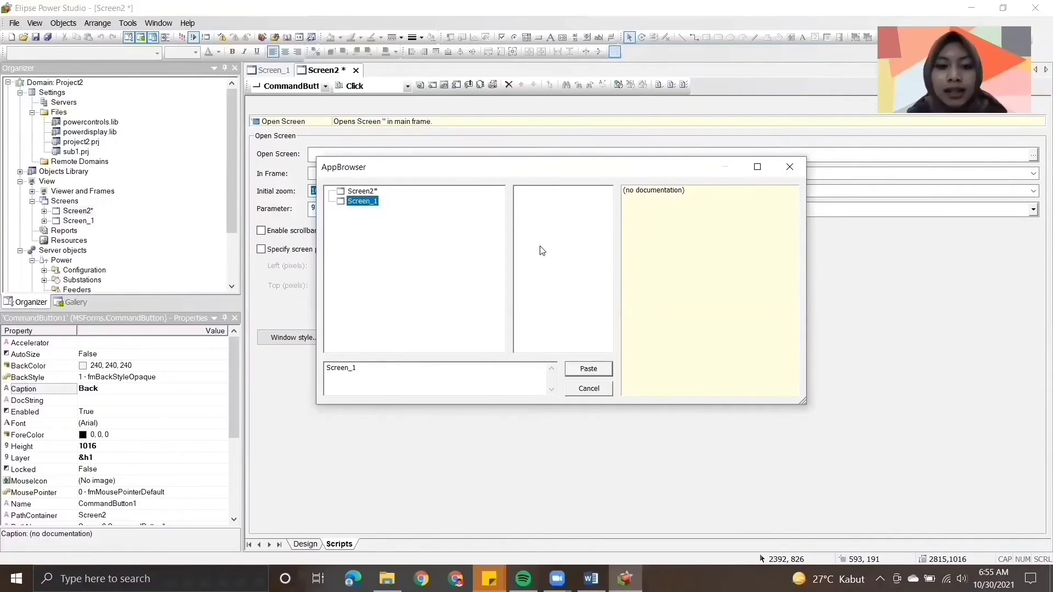
{"action": "left_click", "coordinate": [588, 368]}
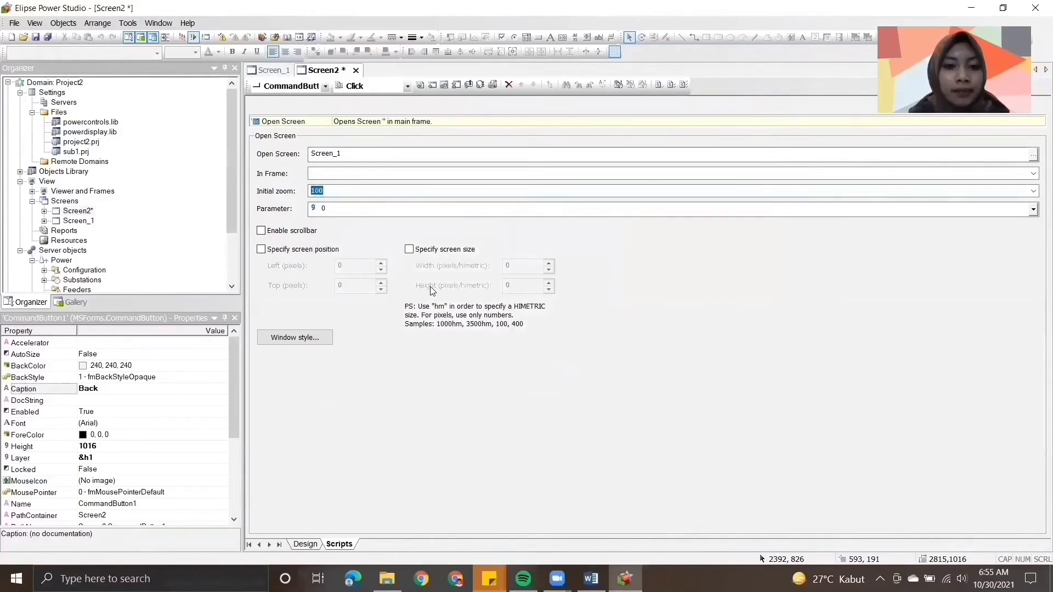
{"action": "left_click", "coordinate": [306, 544]}
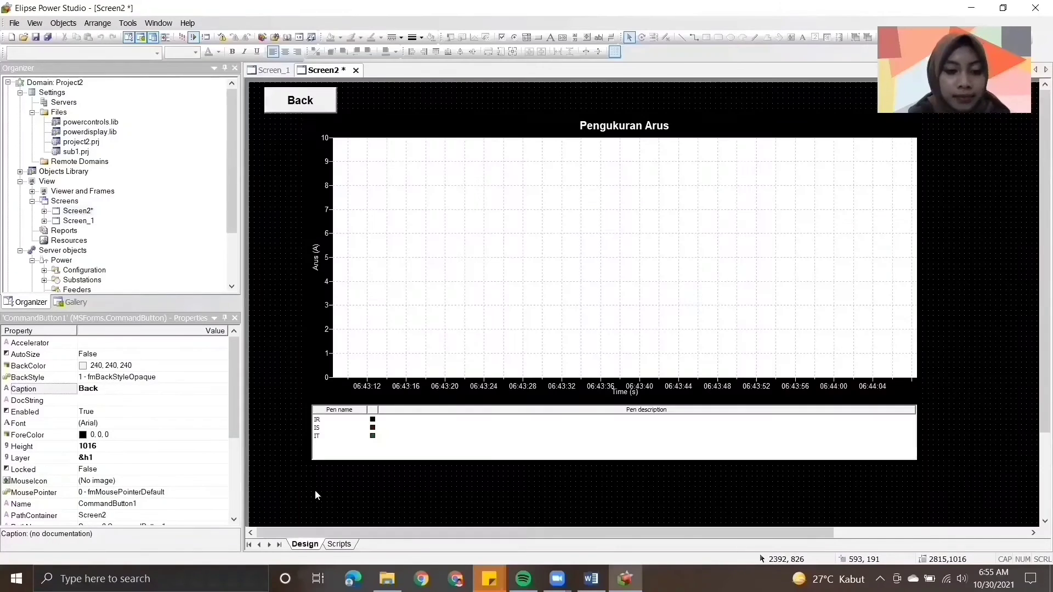
- Switch to the Word module and read instructions 25 to 28 on the Back button settings and testing the running domain
{"action": "left_click", "coordinate": [591, 579]}
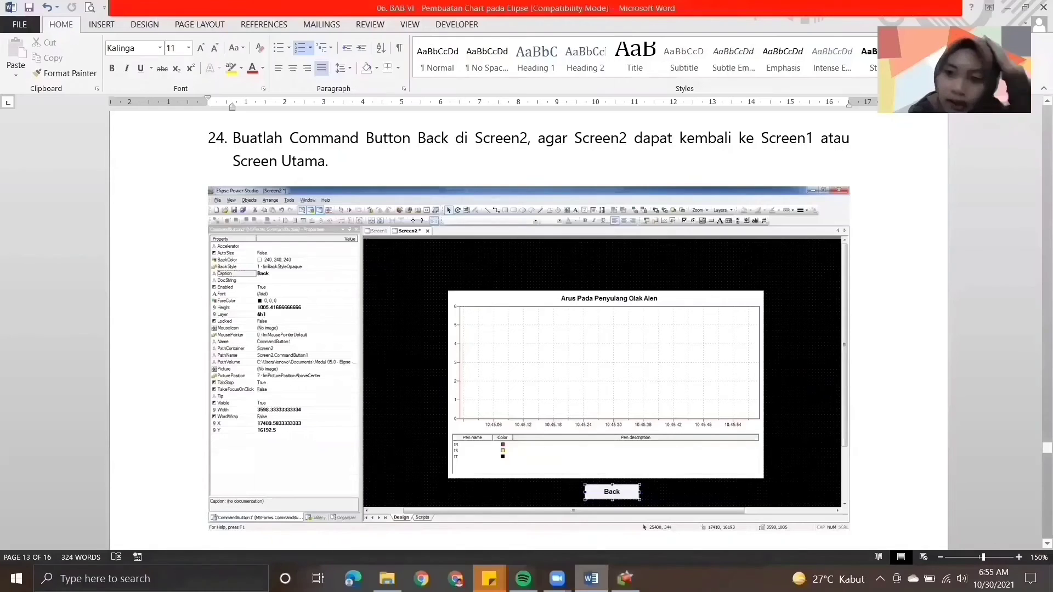
{"action": "scroll", "coordinate": [1036, 499], "scroll_direction": "down", "scroll_amount": 6}
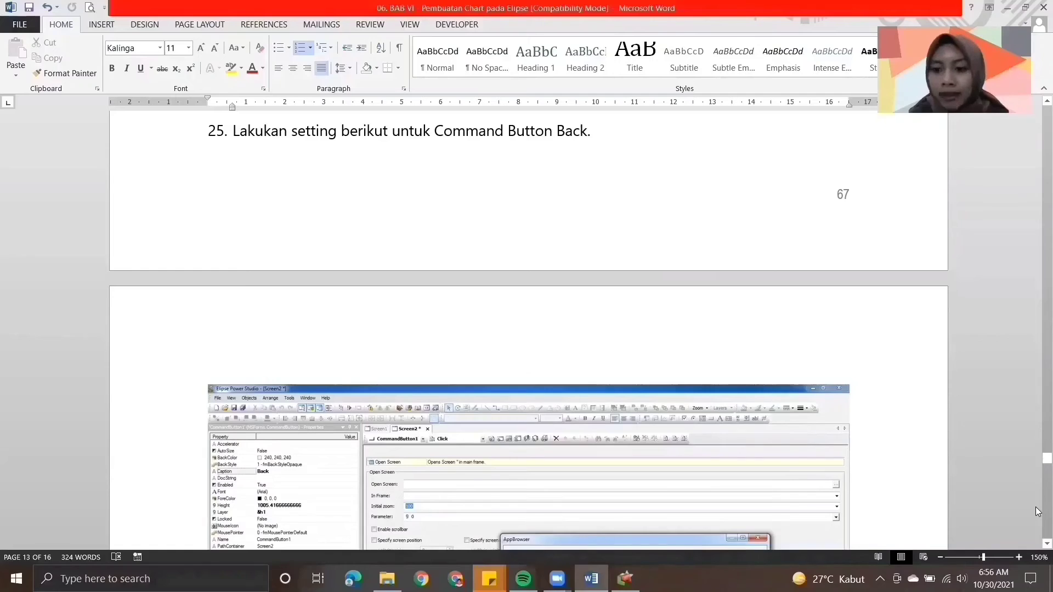
{"action": "scroll", "coordinate": [1036, 508], "scroll_direction": "down", "scroll_amount": 8}
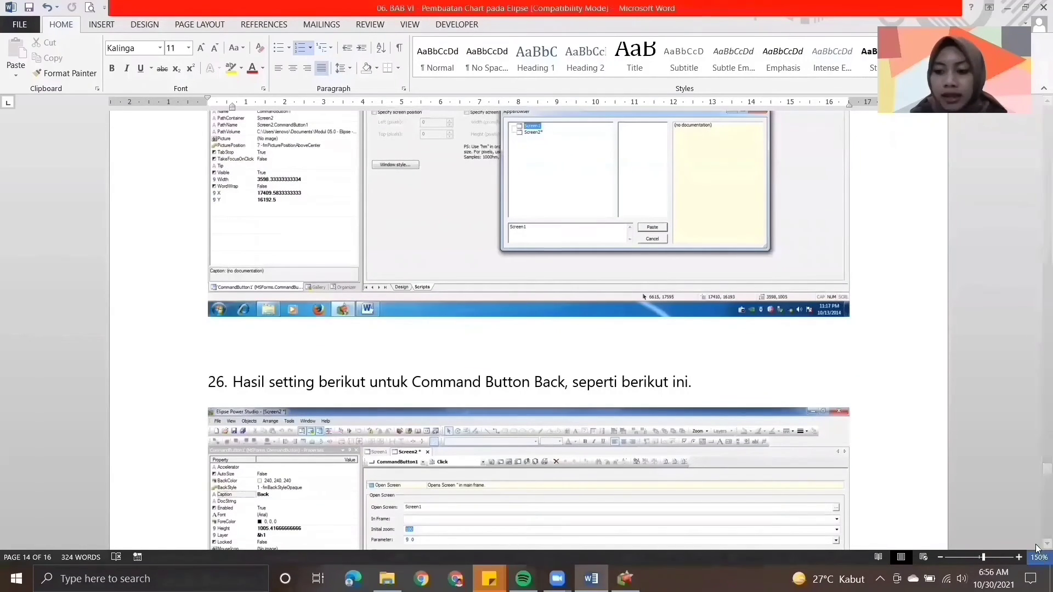
{"action": "scroll", "coordinate": [1036, 547], "scroll_direction": "down", "scroll_amount": 5}
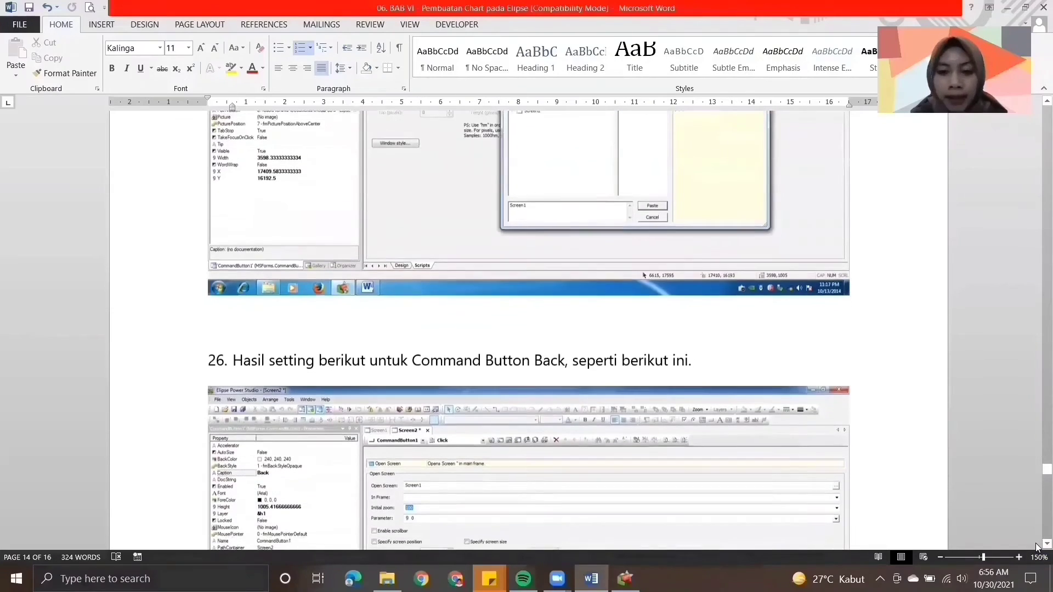
{"action": "scroll", "coordinate": [1036, 547], "scroll_direction": "down", "scroll_amount": 8}
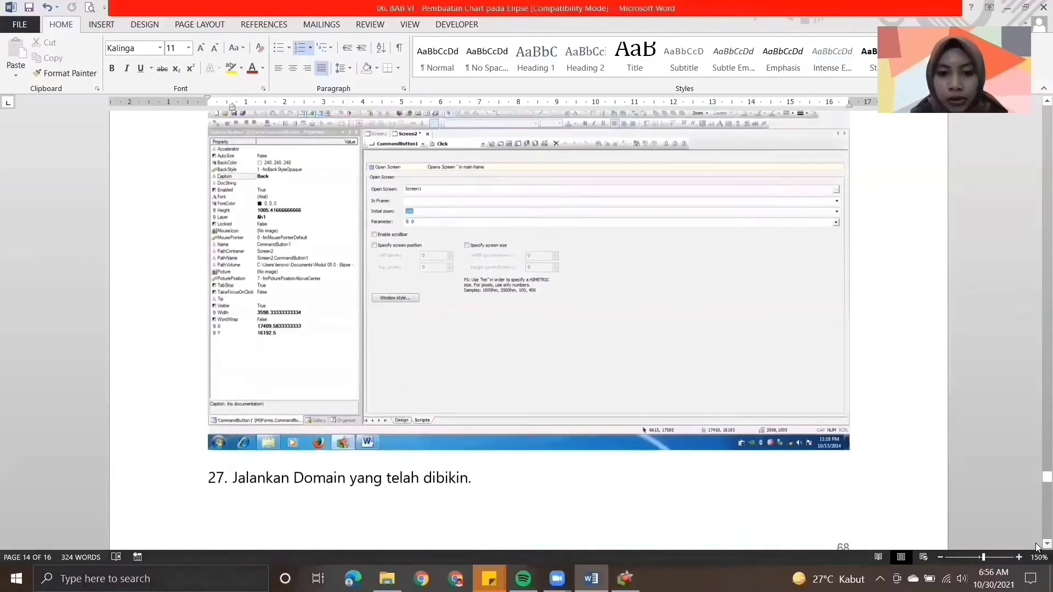
{"action": "scroll", "coordinate": [1035, 547], "scroll_direction": "down", "scroll_amount": 4}
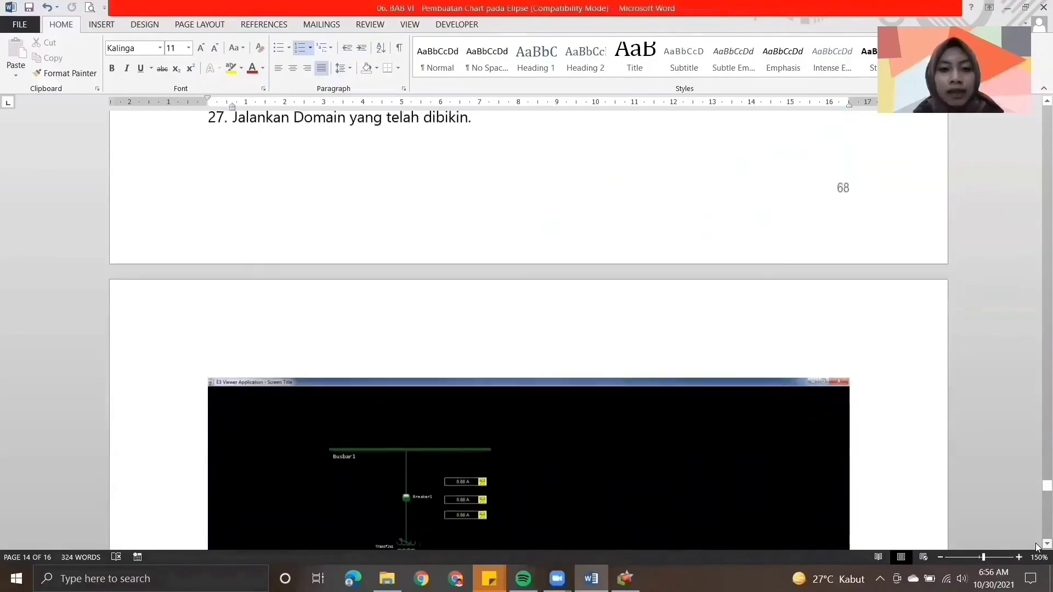
{"action": "scroll", "coordinate": [1036, 547], "scroll_direction": "down", "scroll_amount": 8}
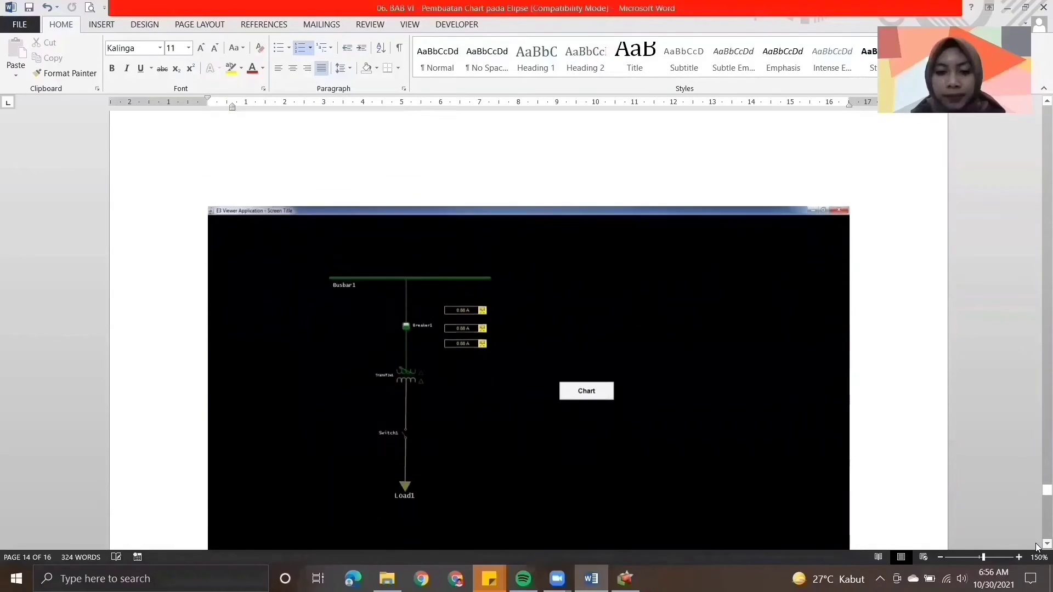
{"action": "scroll", "coordinate": [1037, 545], "scroll_direction": "down", "scroll_amount": 4}
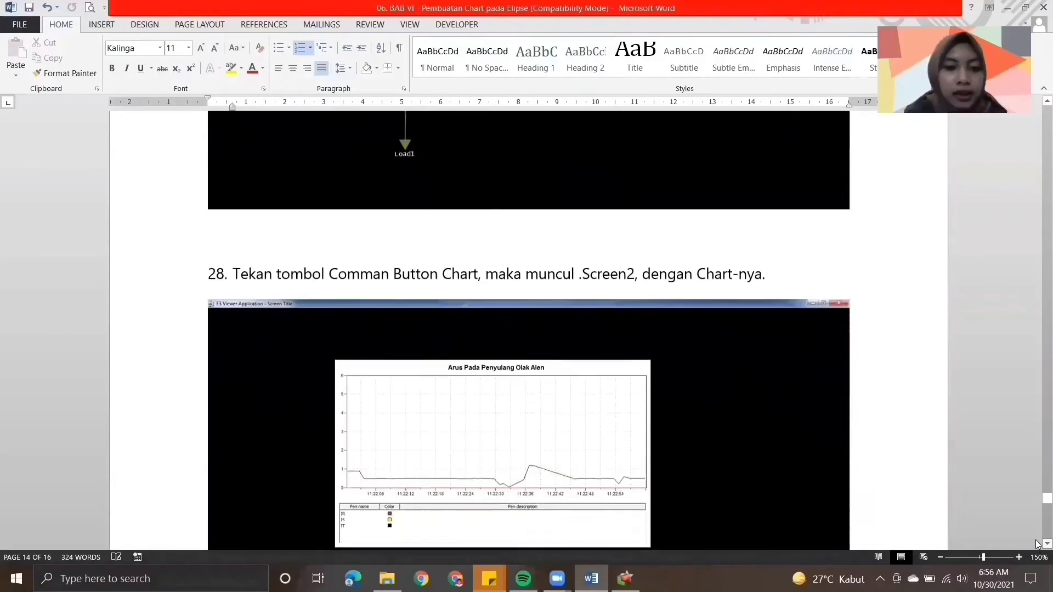
- Read instructions 28 and 29 in the Word module on testing the Chart and Back command buttons
{"action": "scroll", "coordinate": [1037, 545], "scroll_direction": "down", "scroll_amount": 1}
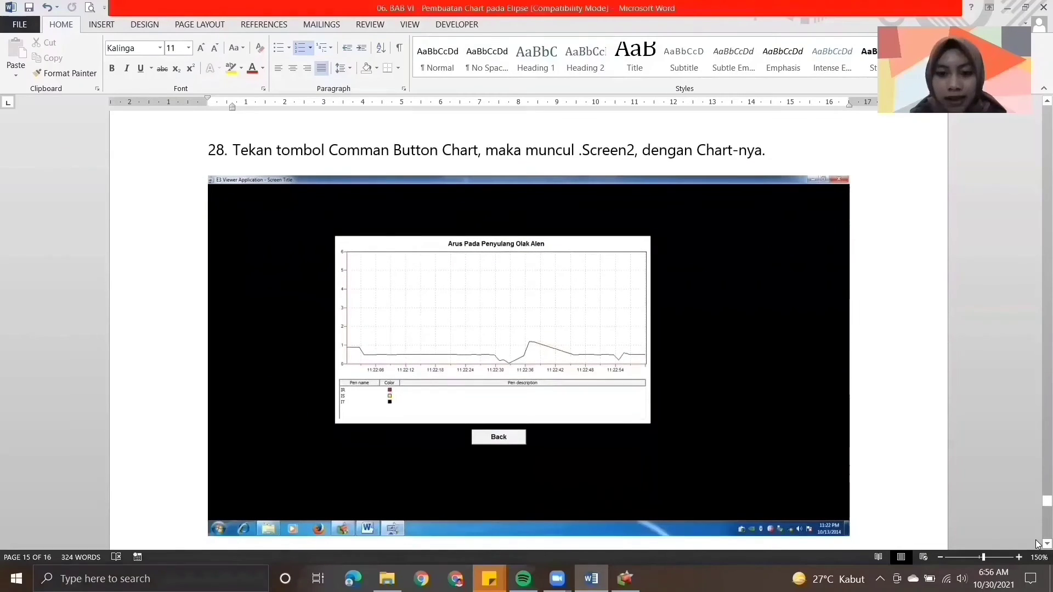
{"action": "scroll", "coordinate": [1037, 545], "scroll_direction": "down", "scroll_amount": 4}
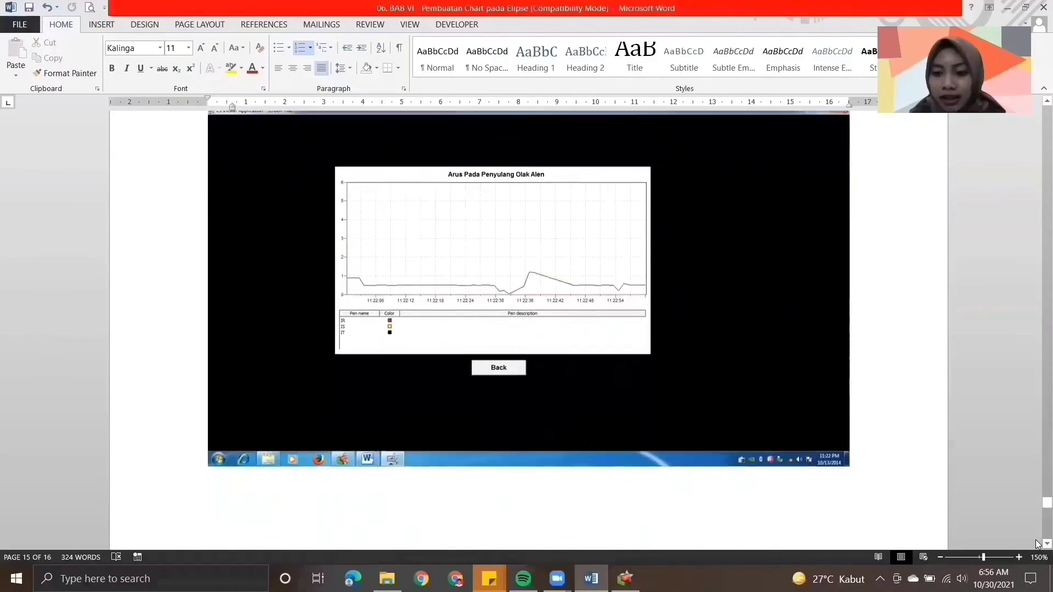
{"action": "scroll", "coordinate": [1037, 545], "scroll_direction": "down", "scroll_amount": 9}
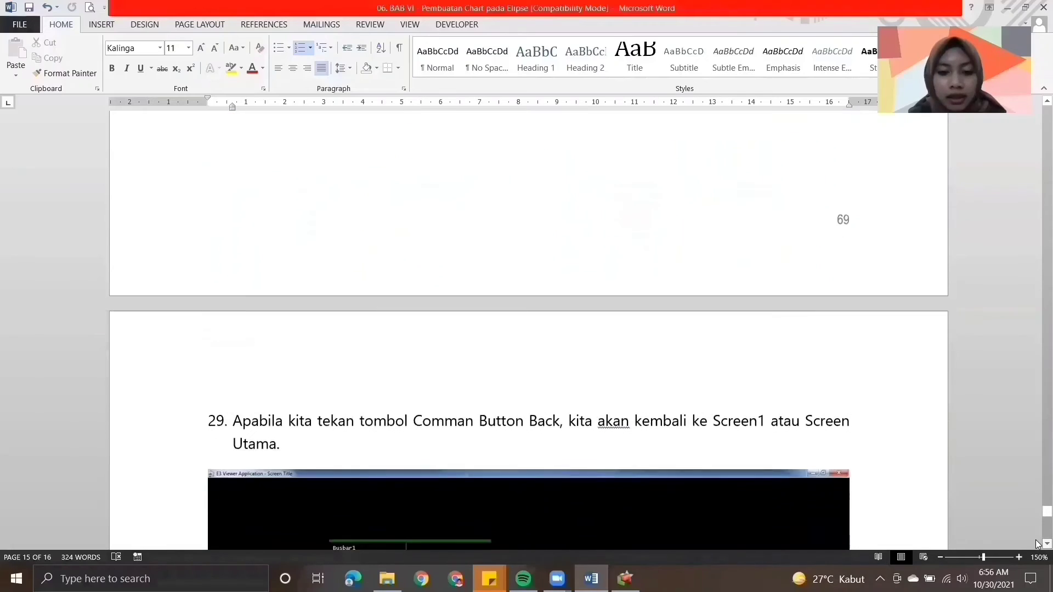
{"action": "scroll", "coordinate": [1037, 544], "scroll_direction": "down", "scroll_amount": 4}
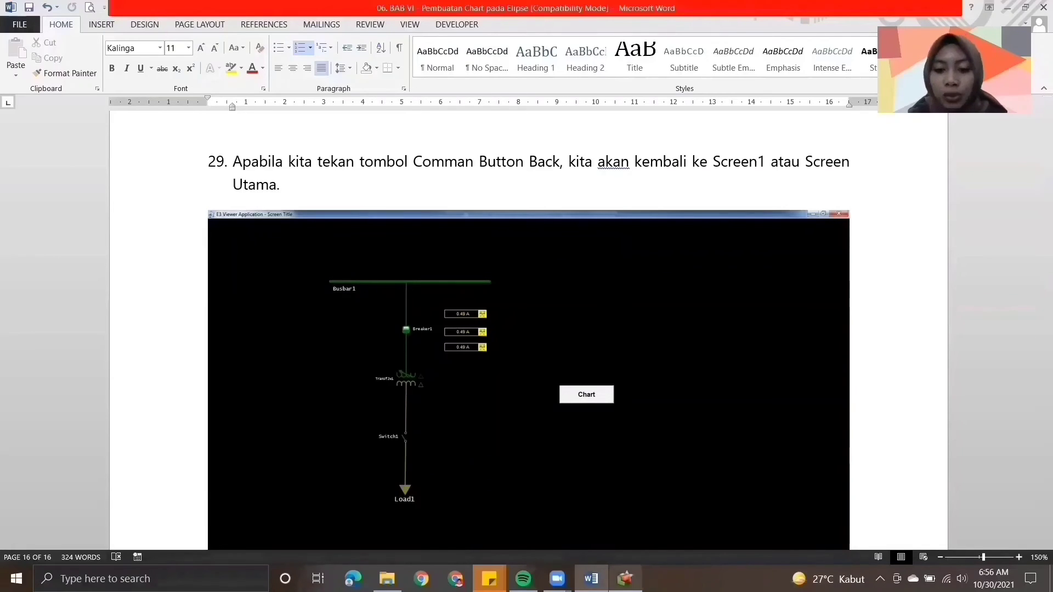
- Switch to Elipse Power Studio, bring up the Screen_1 design, save everything and run the domain in E3 Viewer
{"action": "left_click", "coordinate": [625, 579]}
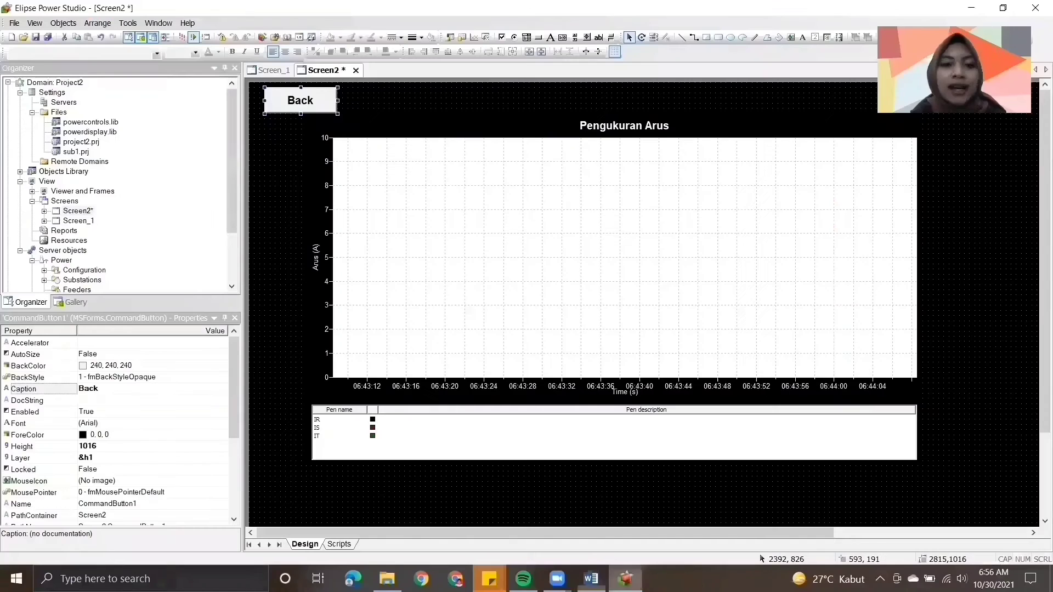
{"action": "left_click", "coordinate": [269, 71]}
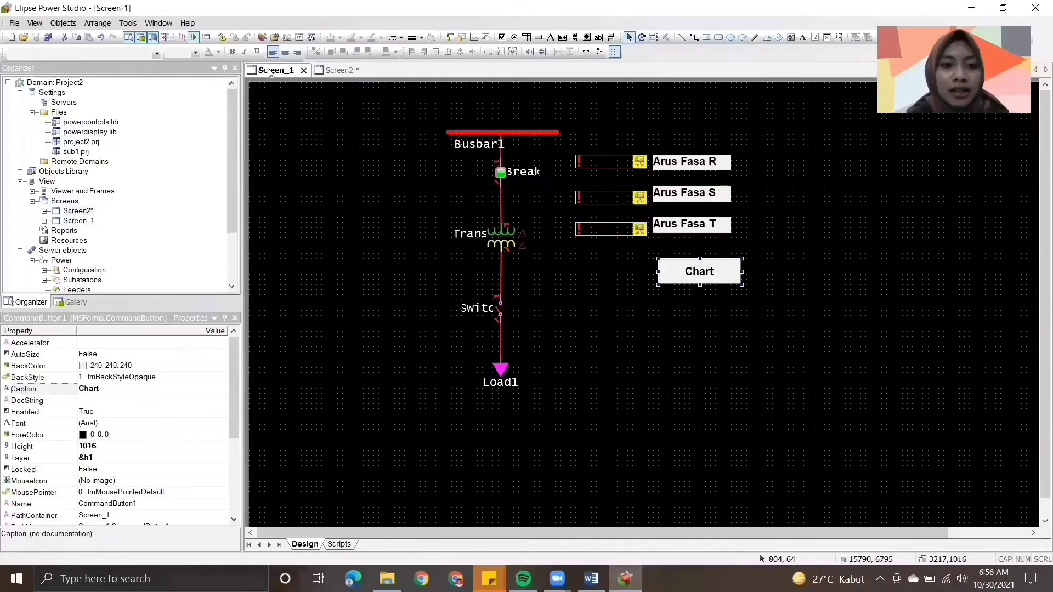
{"action": "left_click", "coordinate": [181, 38]}
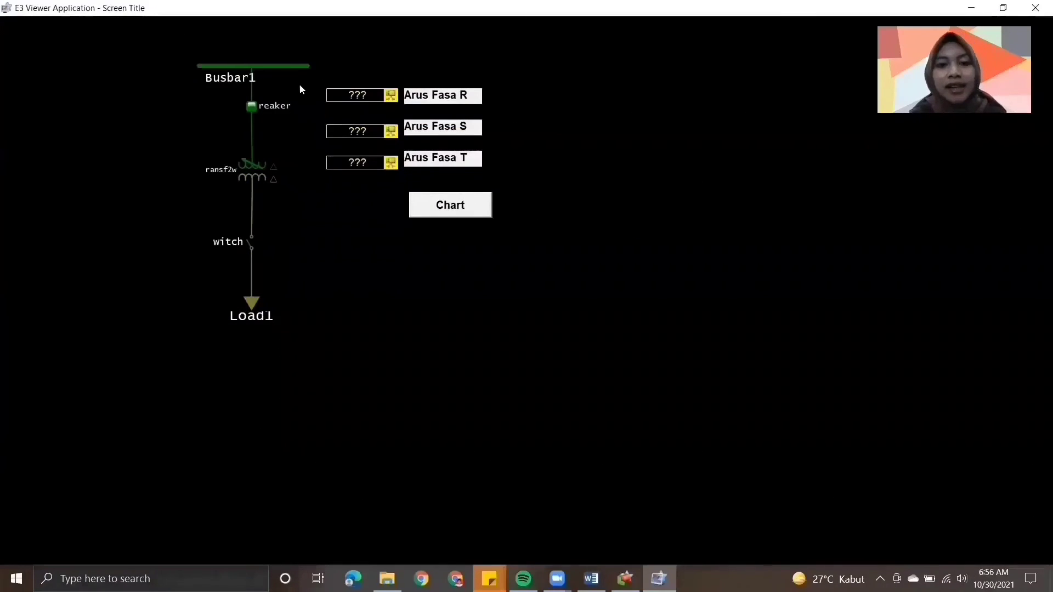
- Test the Chart button to open Screen2 and the Back button to return to the main screen, and close E3 Viewer
{"action": "left_click", "coordinate": [452, 206]}
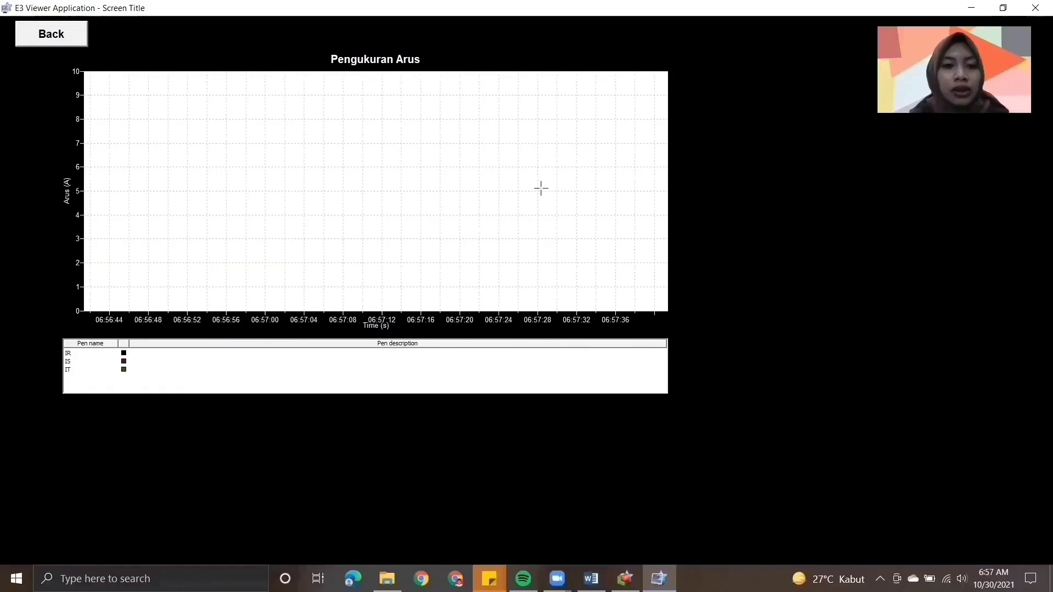
{"action": "left_click", "coordinate": [64, 36]}
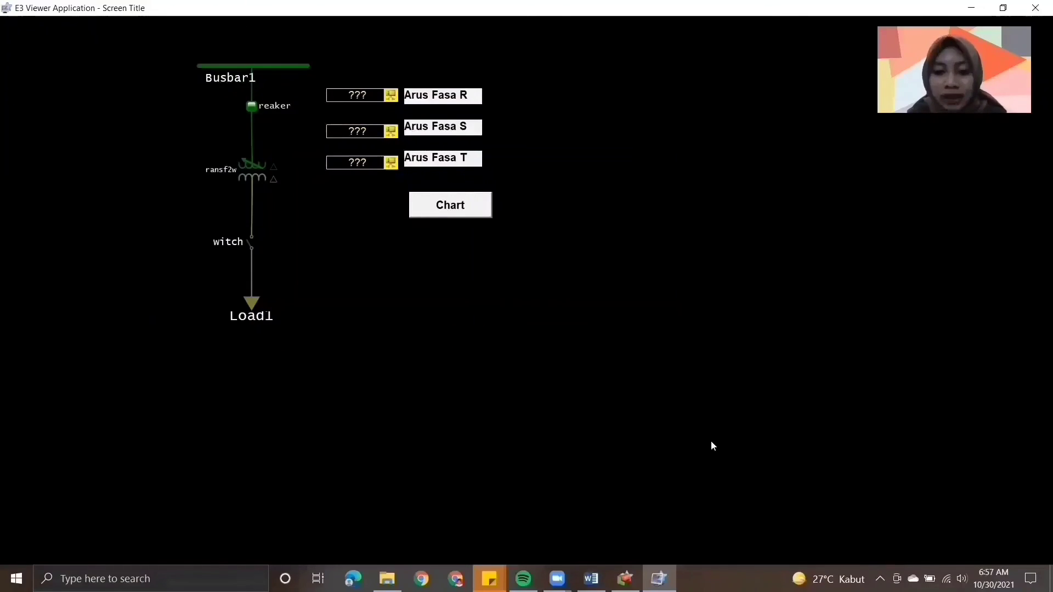
{"action": "key", "text": "alt+F4"}
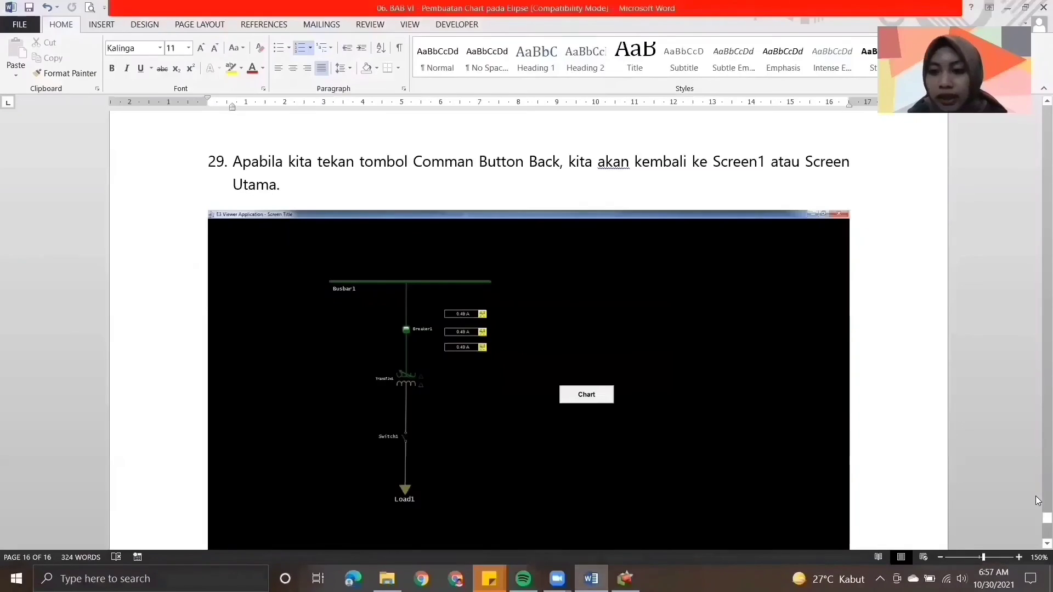
- Review instruction 29 on the Back button in the Word module and return to Elipse Power Studio
{"action": "mouse_move", "coordinate": [1038, 526]}
{"action": "left_mouse_down"}
{"action": "mouse_move", "coordinate": [1037, 540]}
{"action": "mouse_move", "coordinate": [1038, 519]}
{"action": "left_mouse_up"}
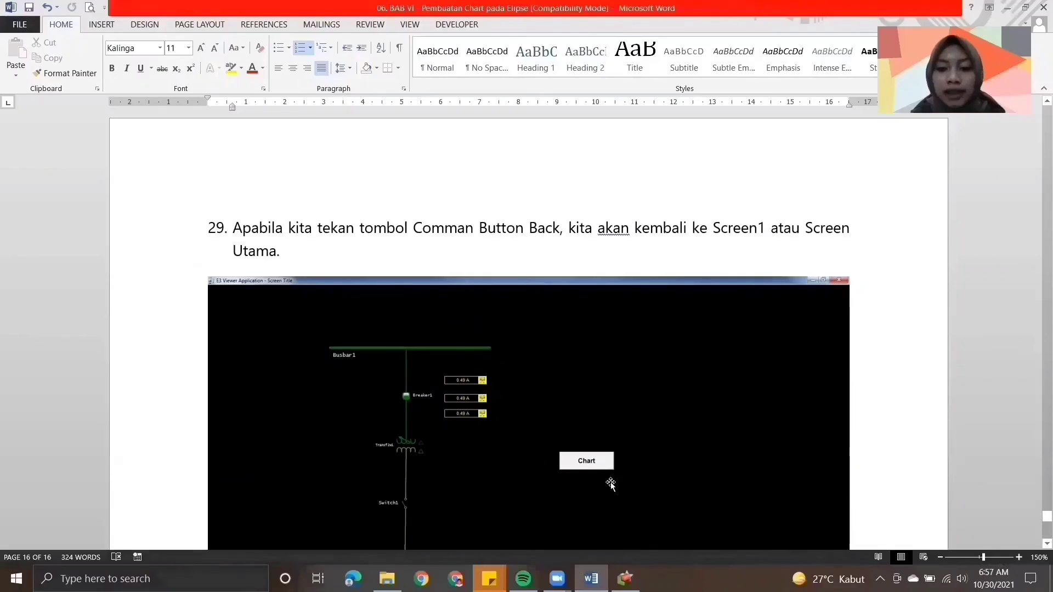
{"action": "left_click", "coordinate": [626, 578]}
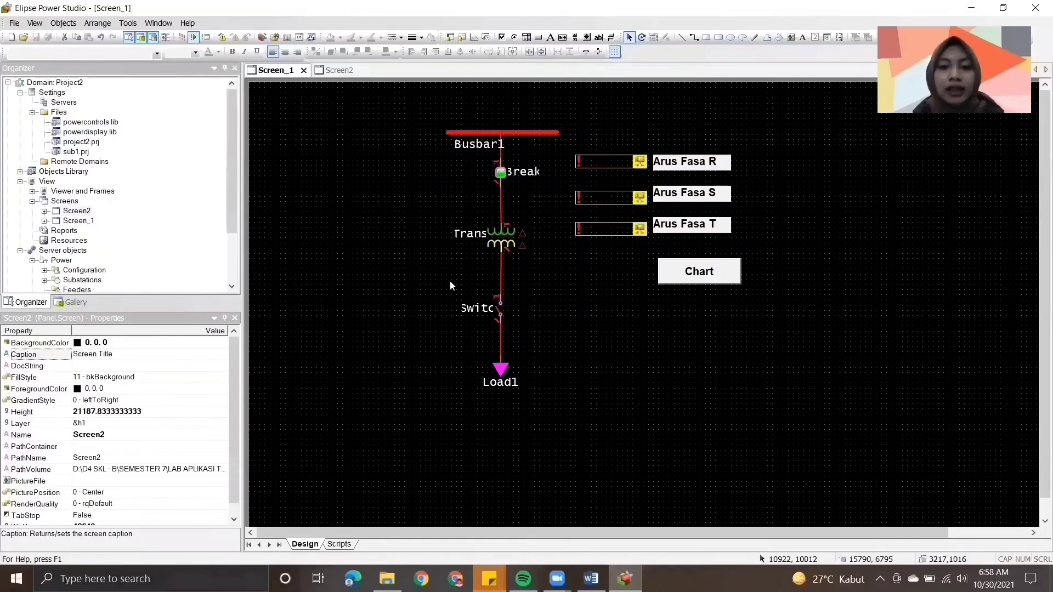